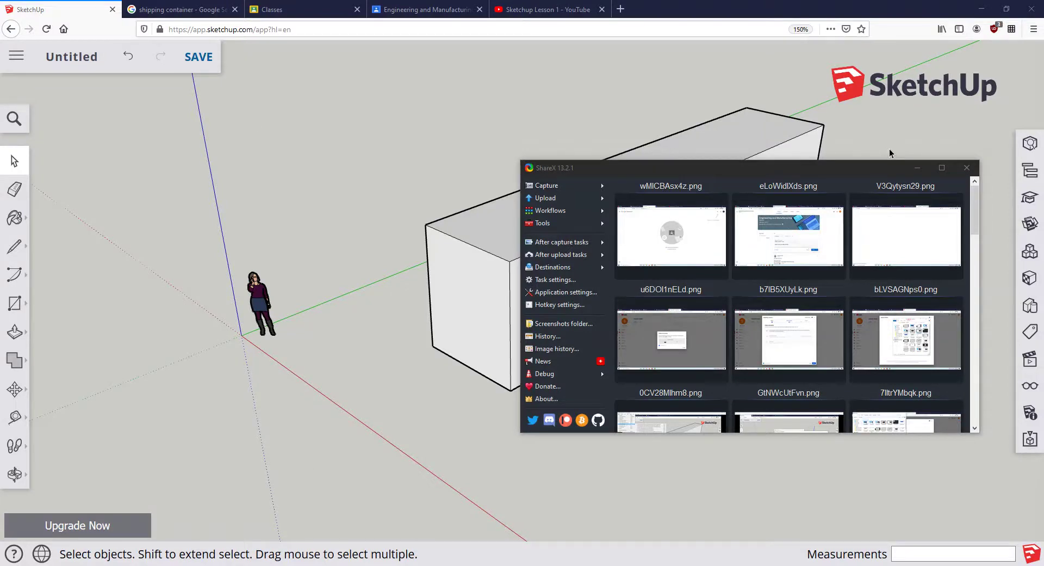
- Examine the shipping container photos and the classroom's corregated siding.png drawing for the siding profile's shape and dimensions
click(918, 168)
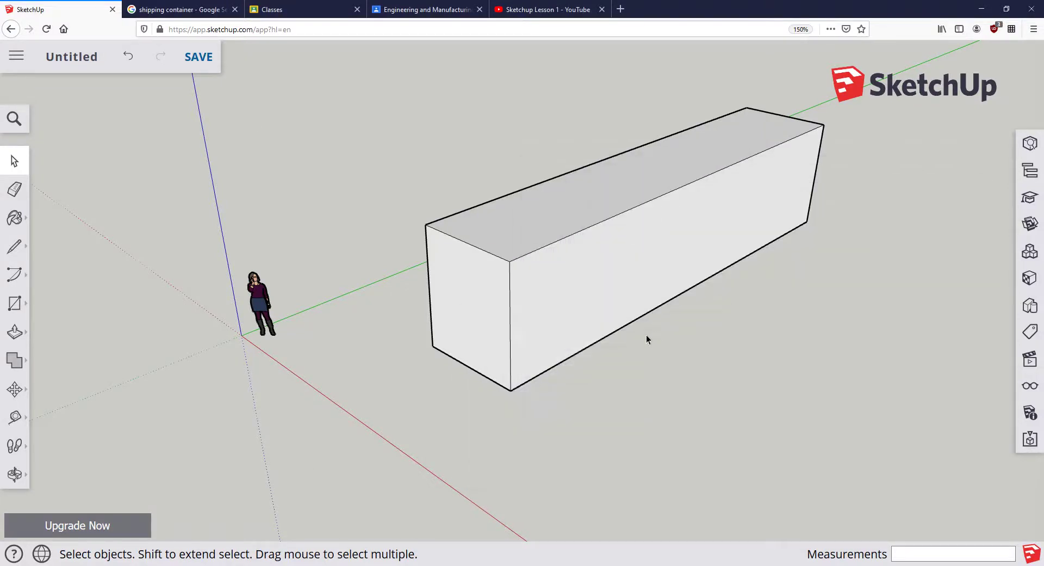
middle_drag(722, 335, 362, 410)
middle_drag(578, 328, 438, 190)
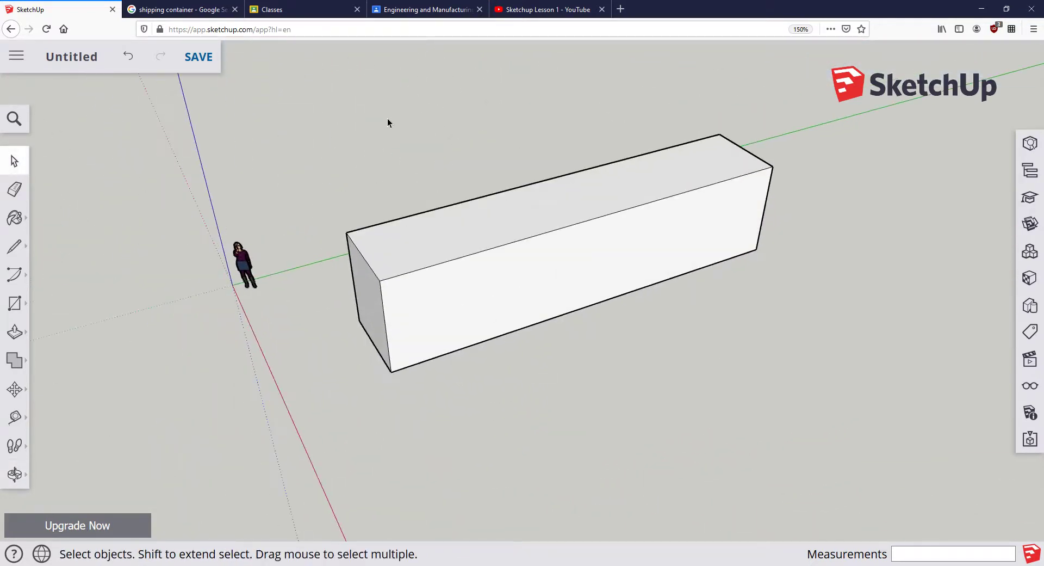
click(201, 10)
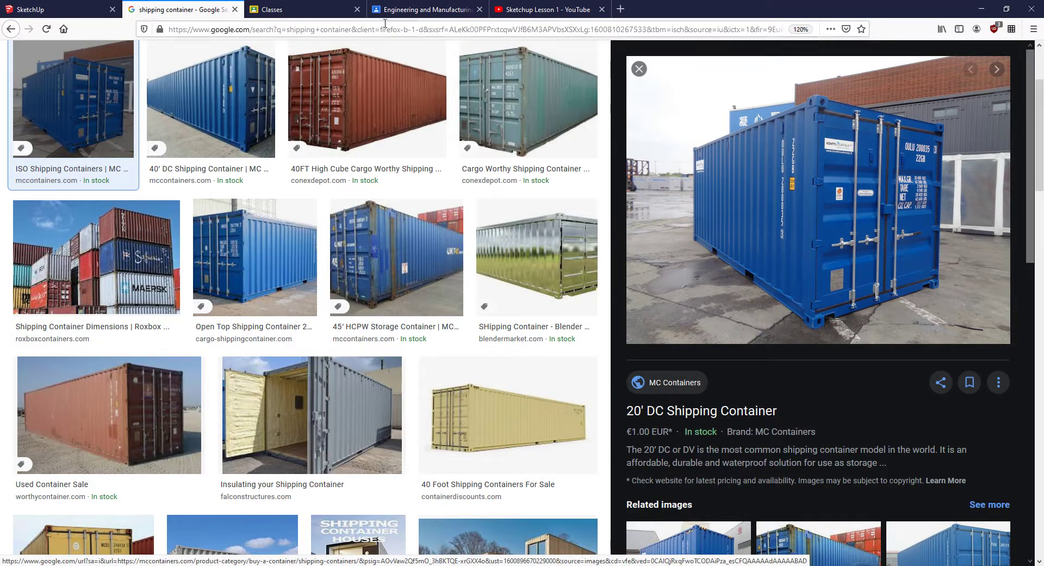
click(412, 11)
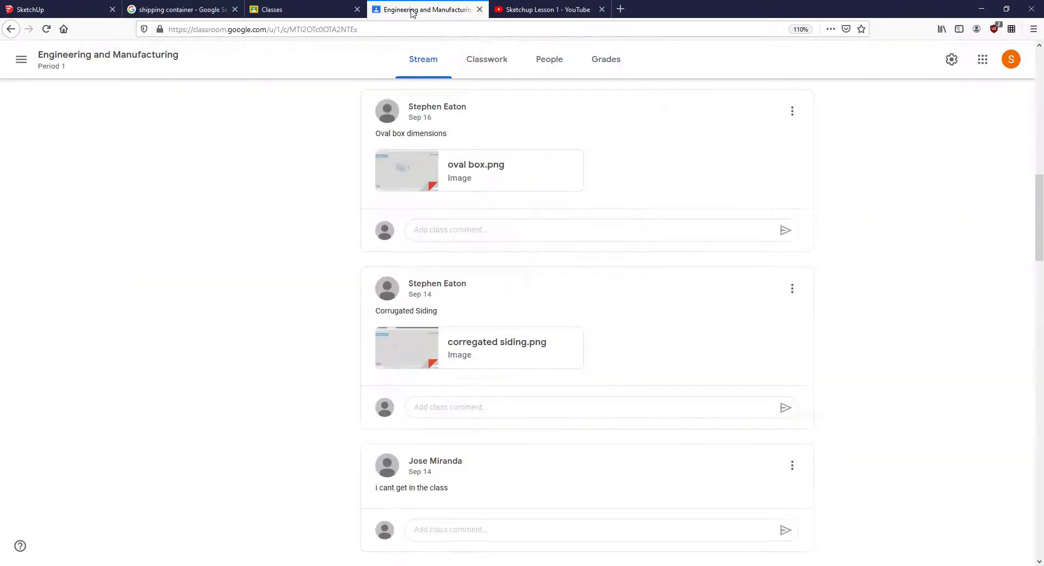
click(411, 347)
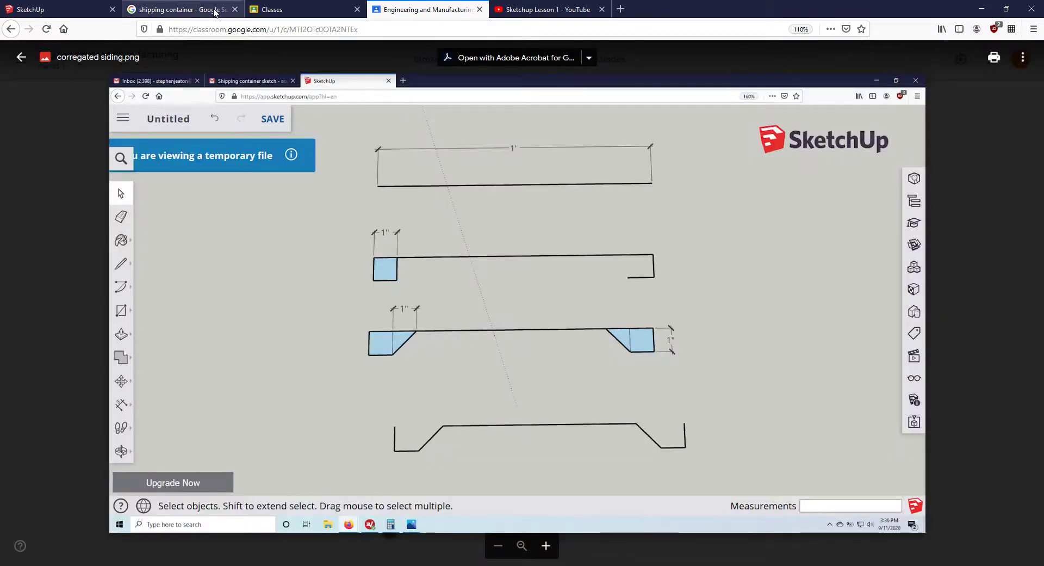
click(179, 9)
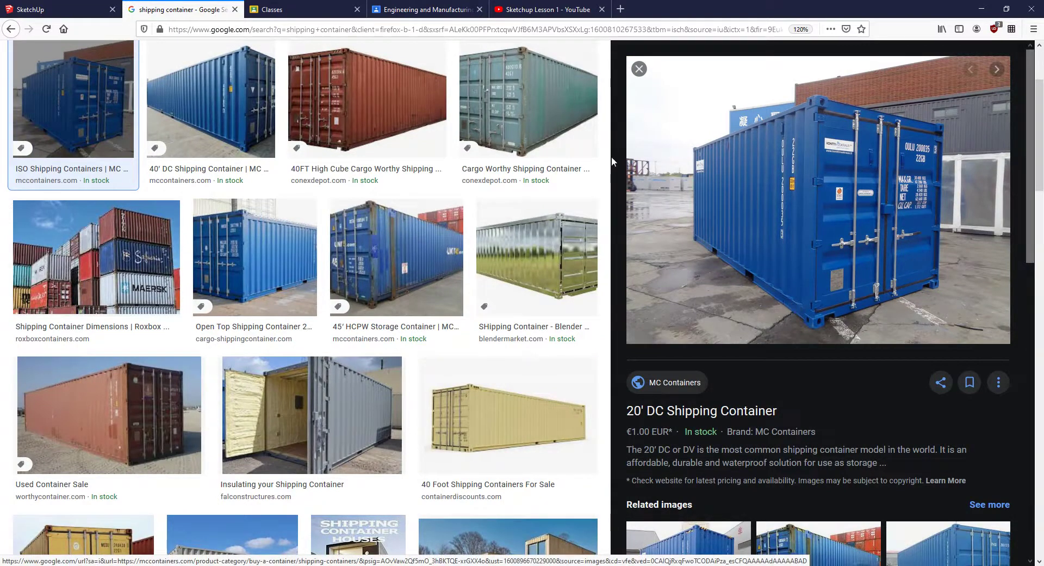
click(413, 20)
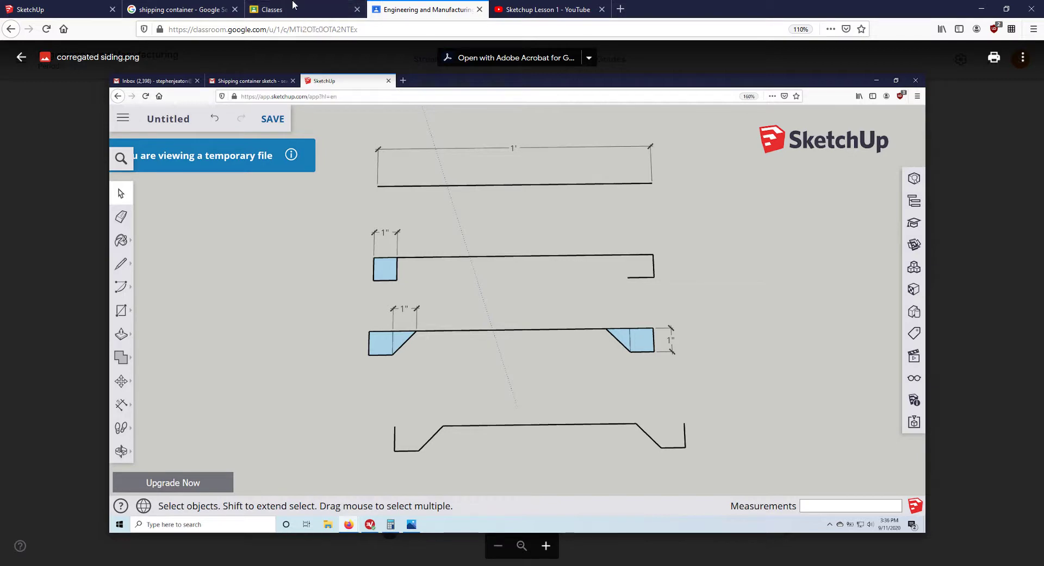
- Return to the SketchUp model and draw a 1' line along the green axis on the ground near the container's front corner
click(84, 11)
middle_drag(523, 375, 543, 300)
scroll(508, 298, up, 4)
scroll(509, 299, down, 3)
middle_drag(636, 272, 158, 377)
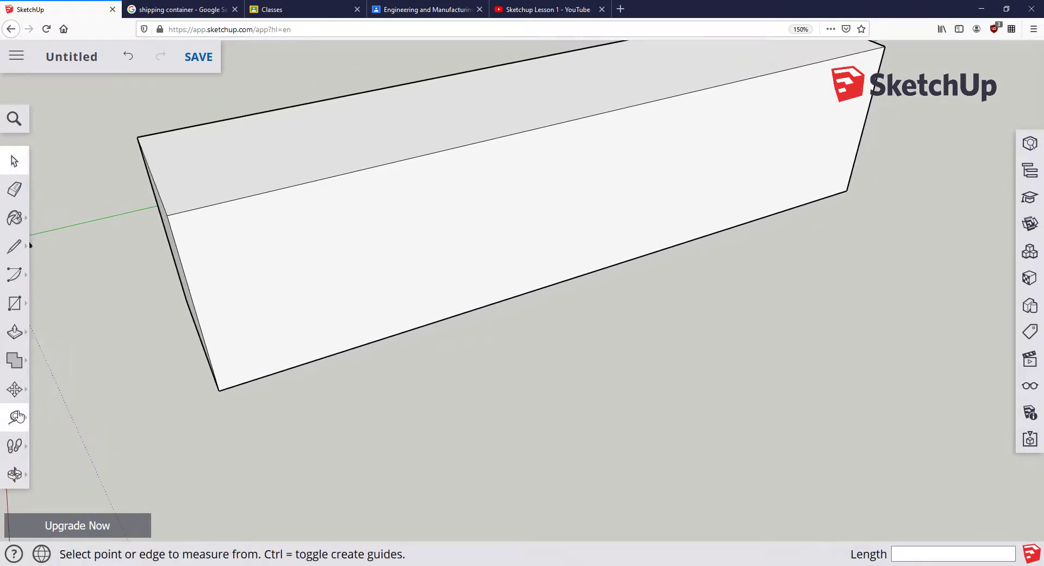
click(17, 417)
click(219, 390)
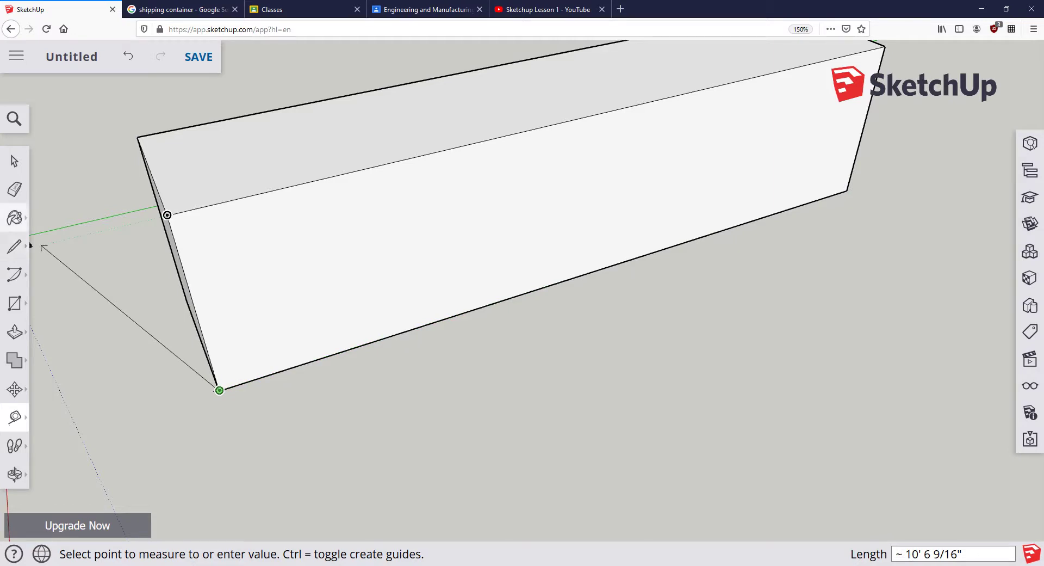
click(22, 246)
middle_drag(390, 394, 515, 319)
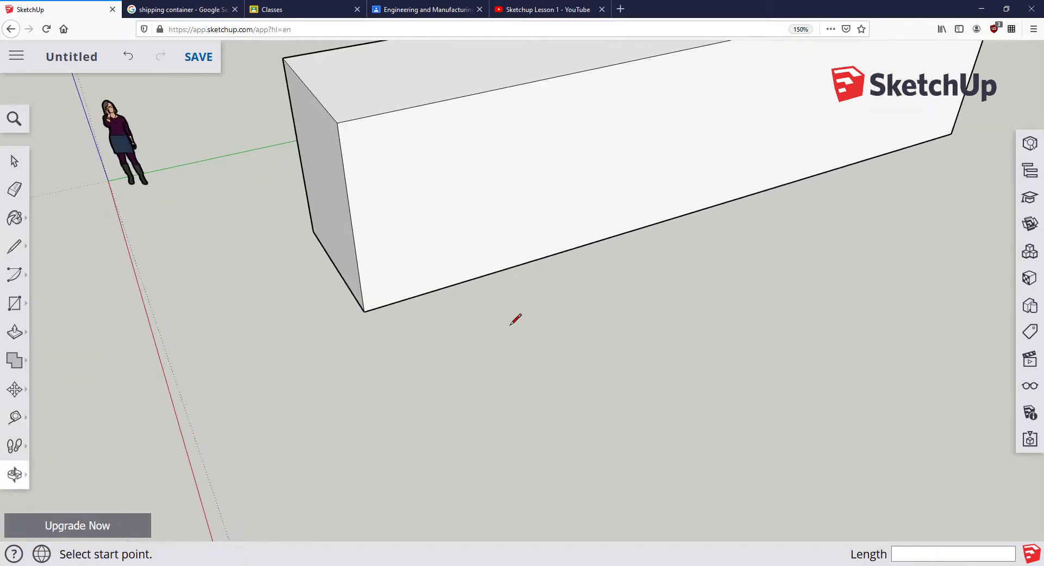
scroll(469, 334, up, 3)
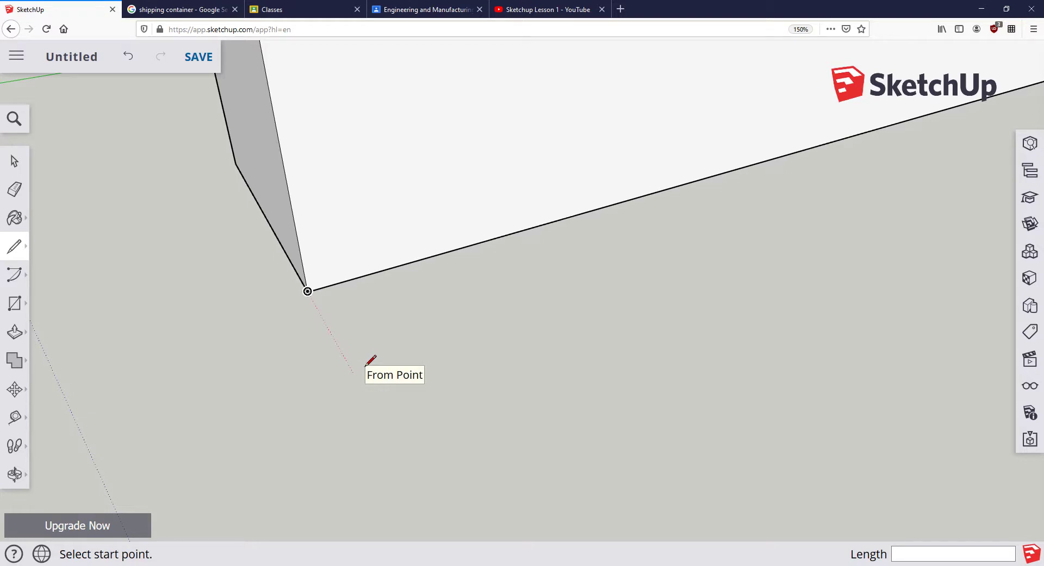
click(365, 365)
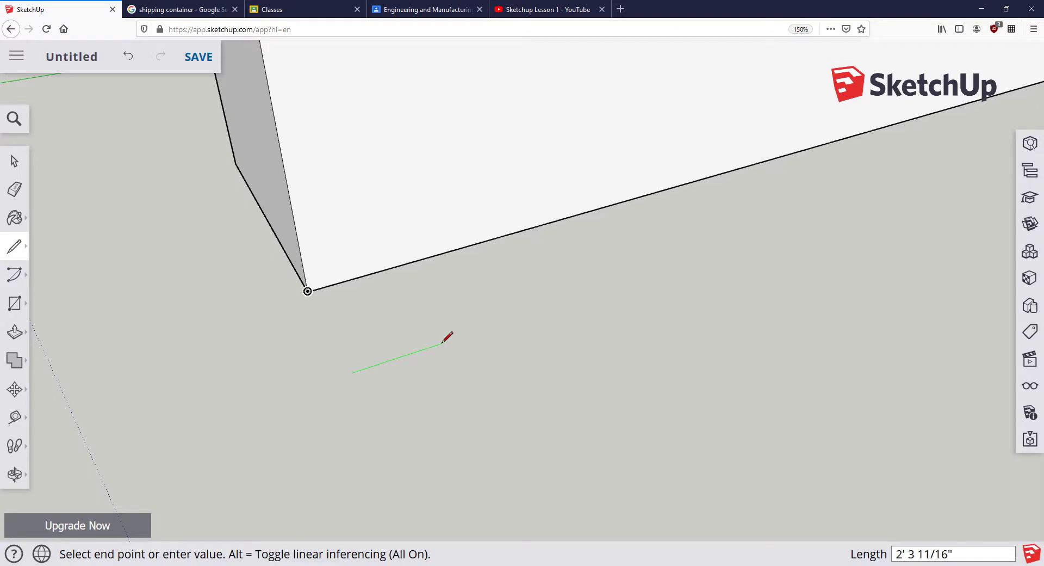
text(1')
key(Return)
scroll(392, 359, up, 3)
key(space)
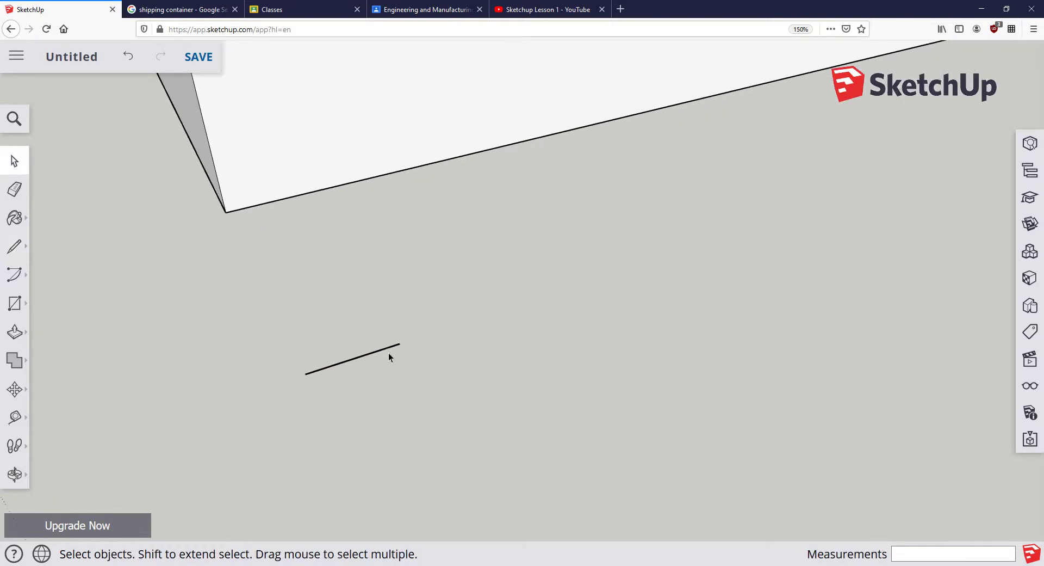
- Draw a 1" square at the line's near end, on the side away from the container, closing it onto the line
mouse_move(374, 329)
middle_down()
mouse_move(505, 294)
mouse_move(571, 357)
middle_up()
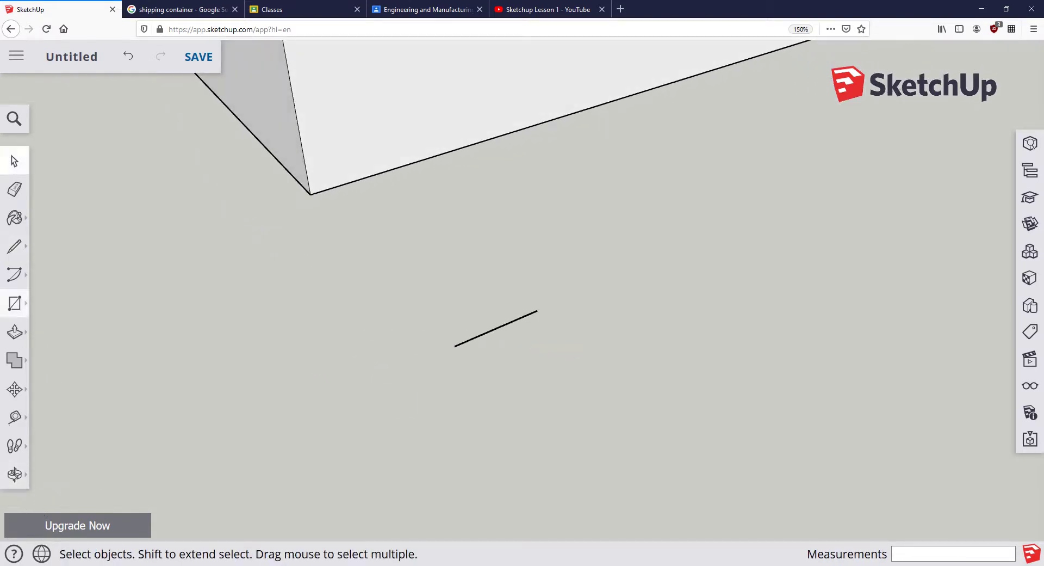
click(13, 251)
scroll(482, 350, up, 2)
click(478, 343)
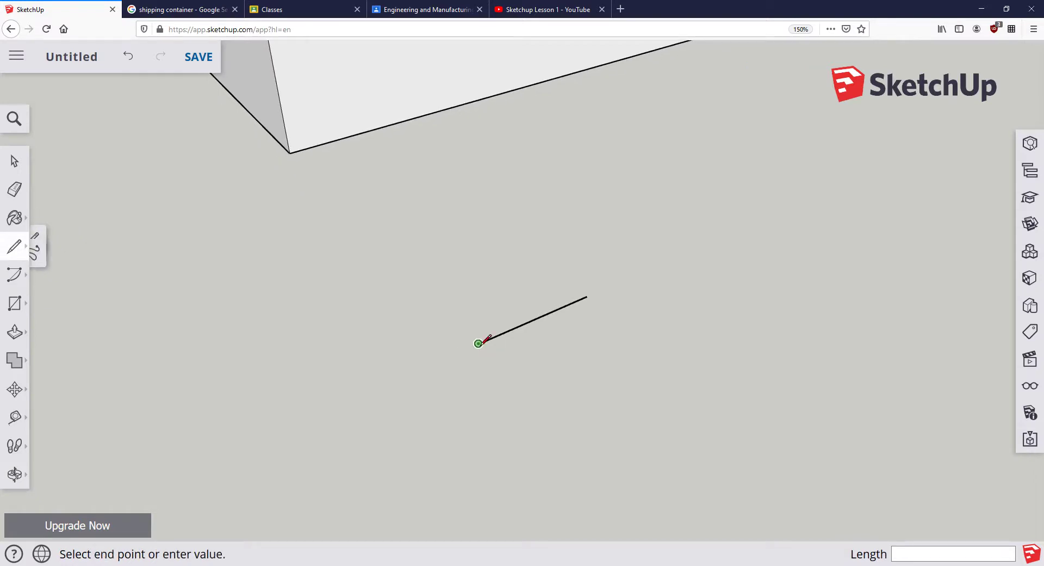
scroll(495, 347, up, 1)
text(1)
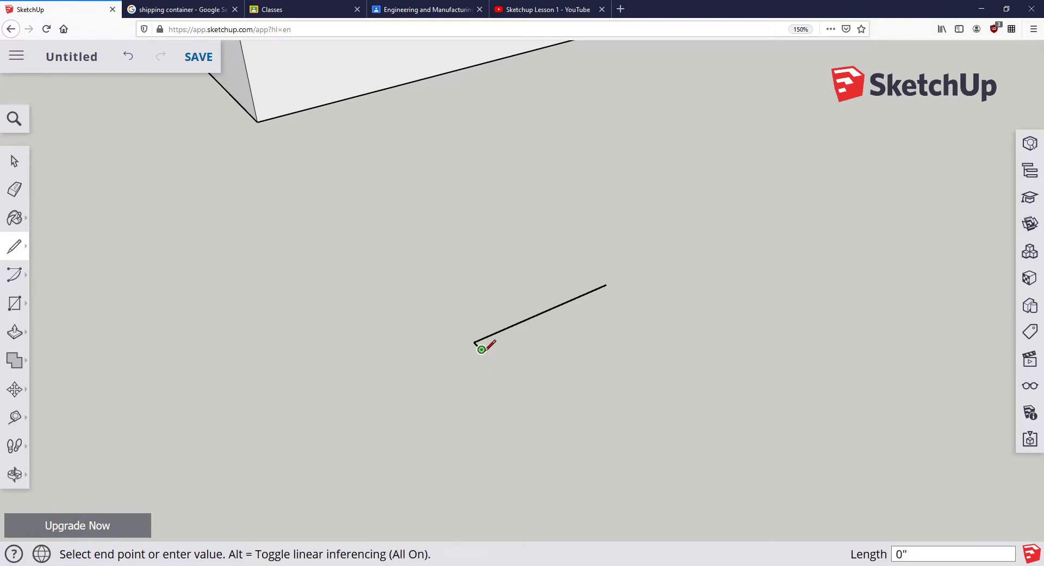
scroll(488, 352, up, 4)
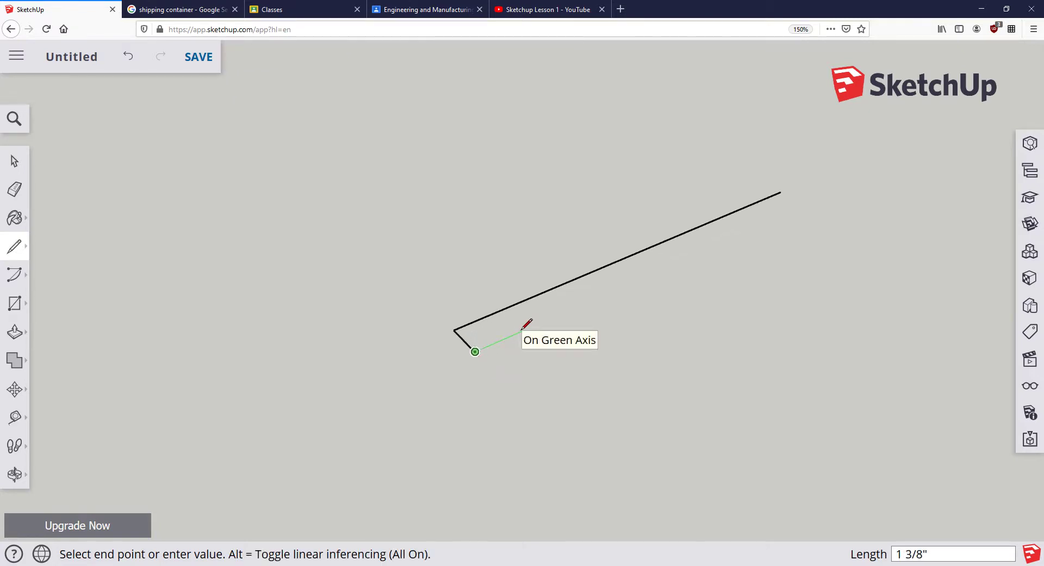
click(509, 337)
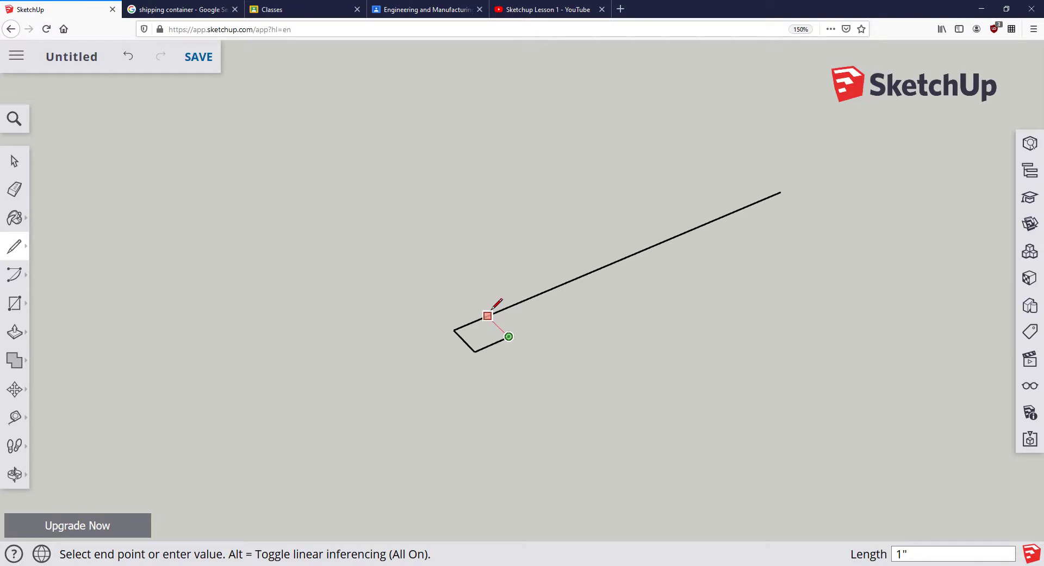
click(488, 316)
- Draw a matching 1" square at the far end of the line, on the same side as the first square
scroll(621, 296, down, 2)
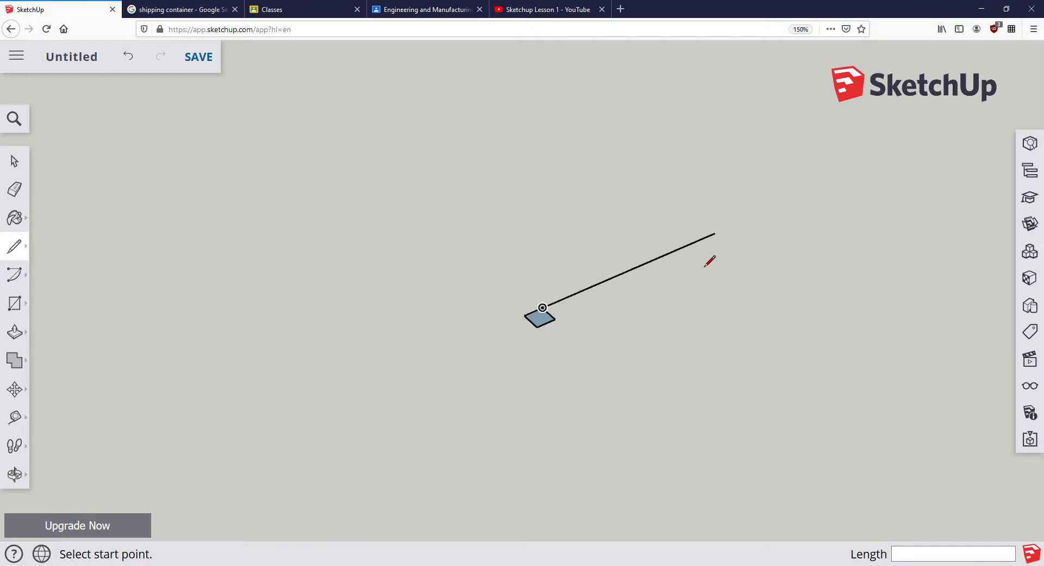
click(715, 234)
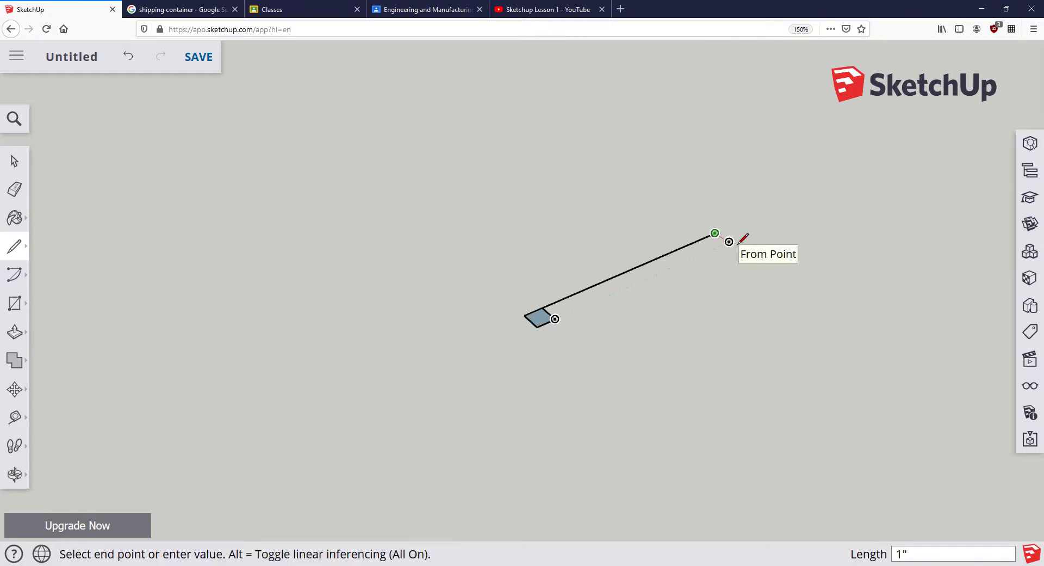
text(1)
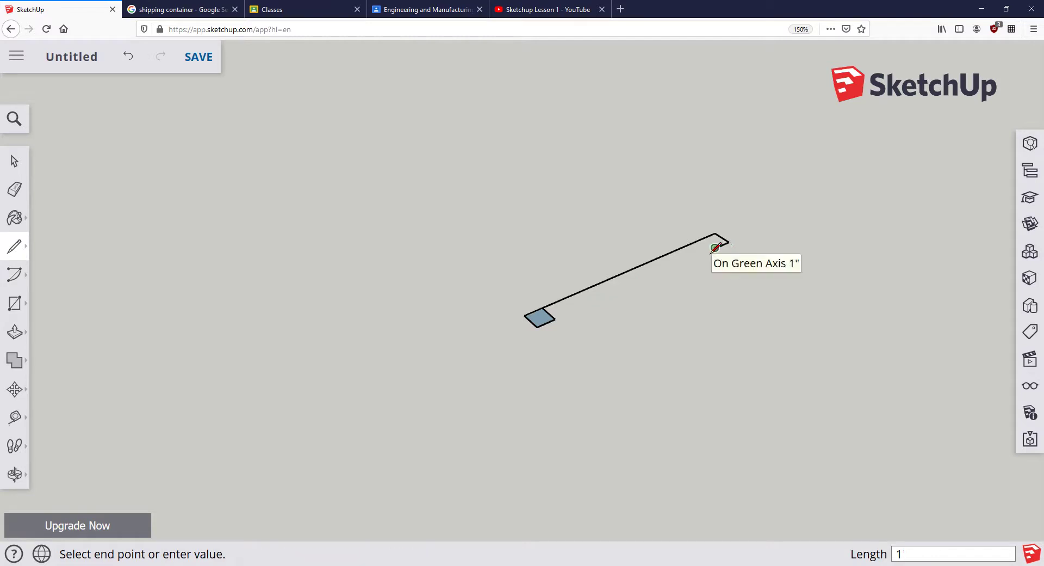
key(Return)
shift+middle_drag(713, 256, 557, 320)
- Mark 1" along the line from the near square's inner corner and draw a diagonal from there to the square's outer corner
scroll(558, 319, up, 3)
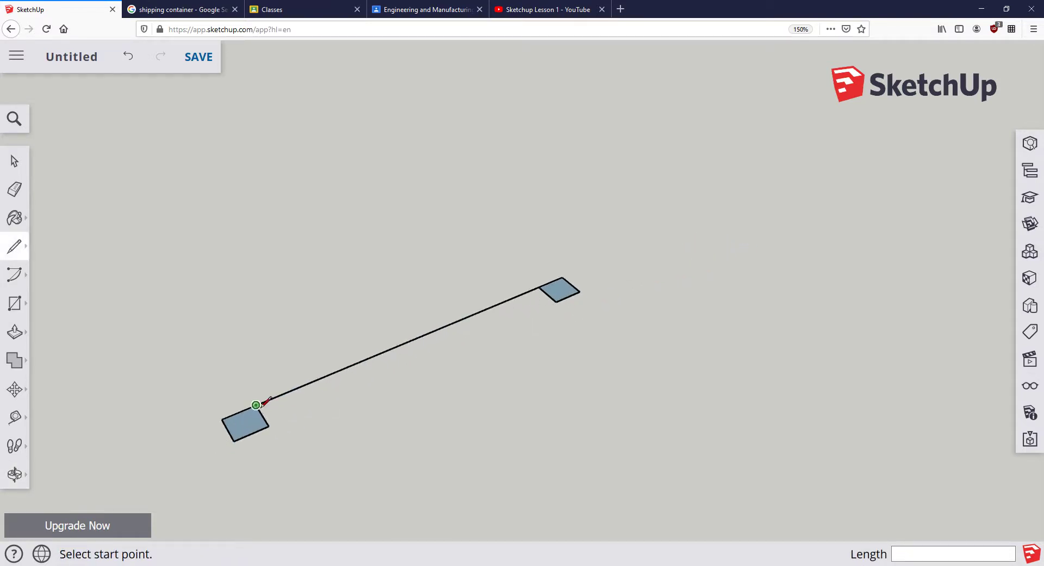
scroll(280, 419, up, 1)
click(272, 433)
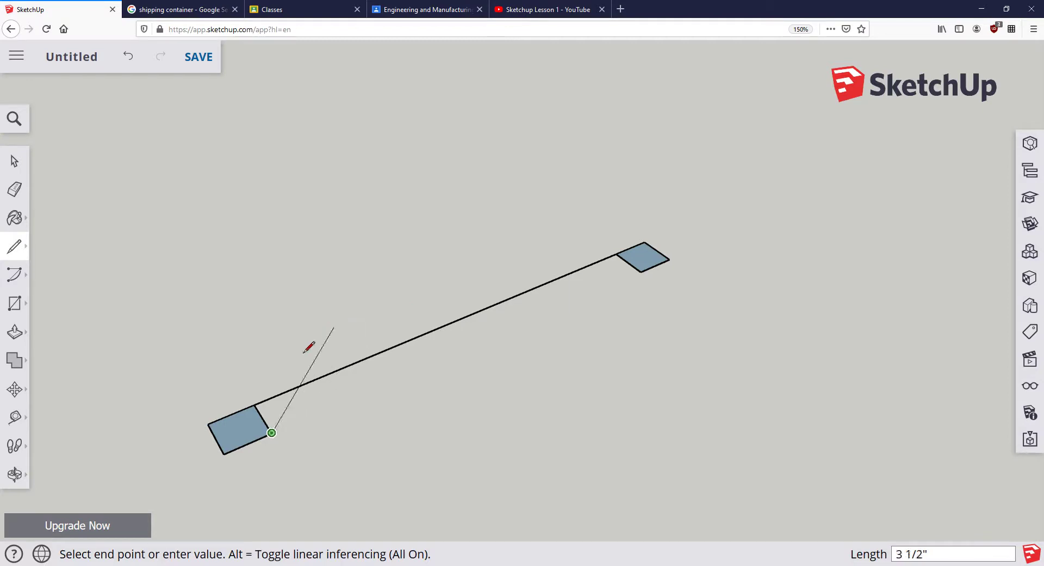
key(space)
click(15, 246)
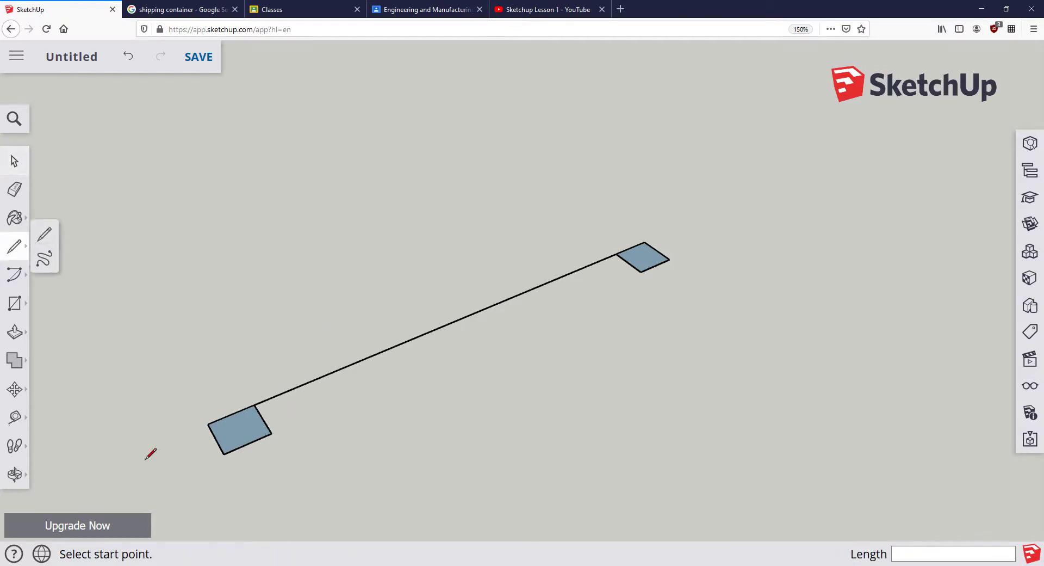
click(254, 403)
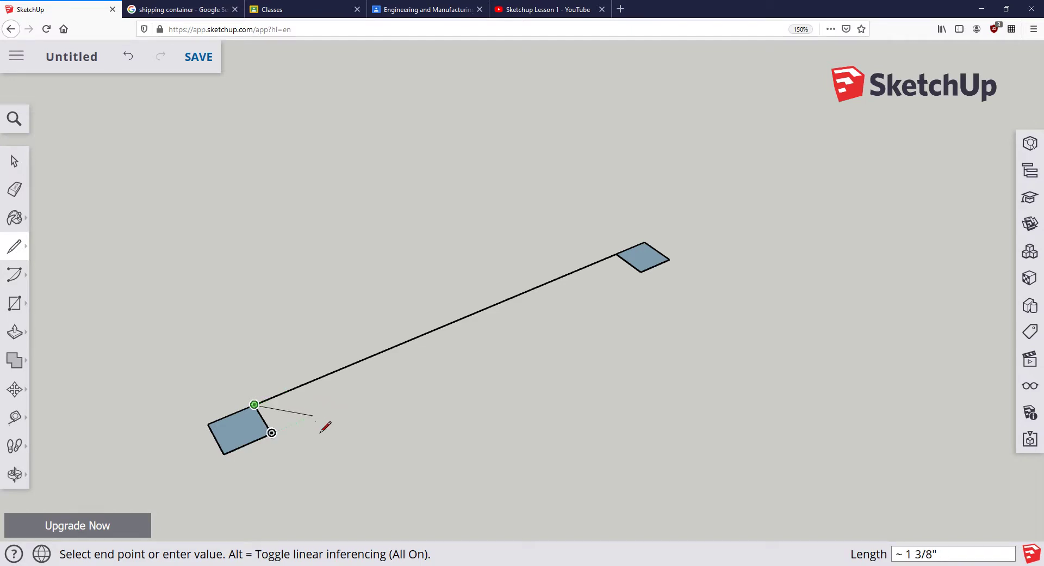
click(300, 384)
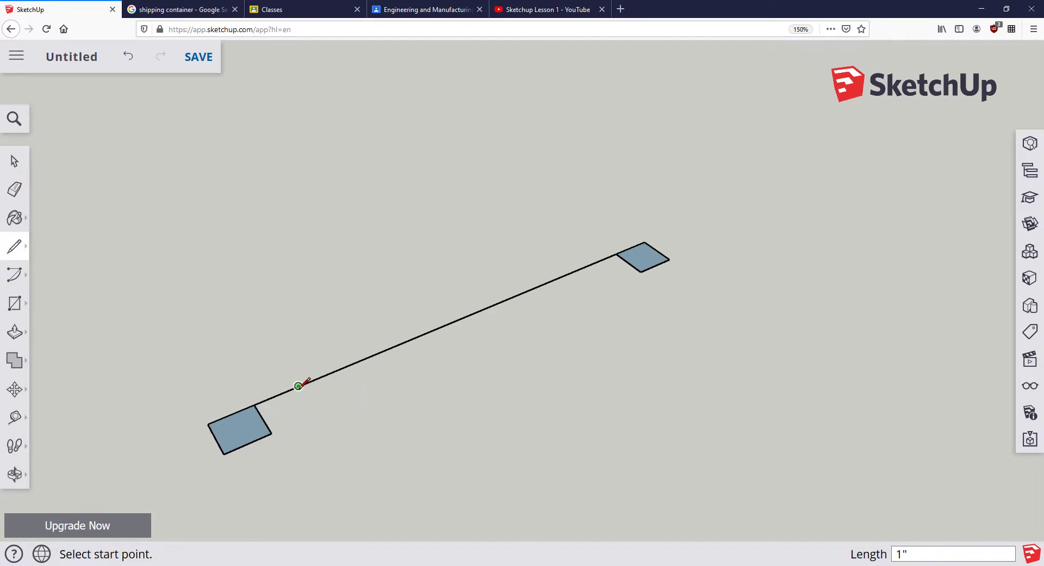
click(298, 385)
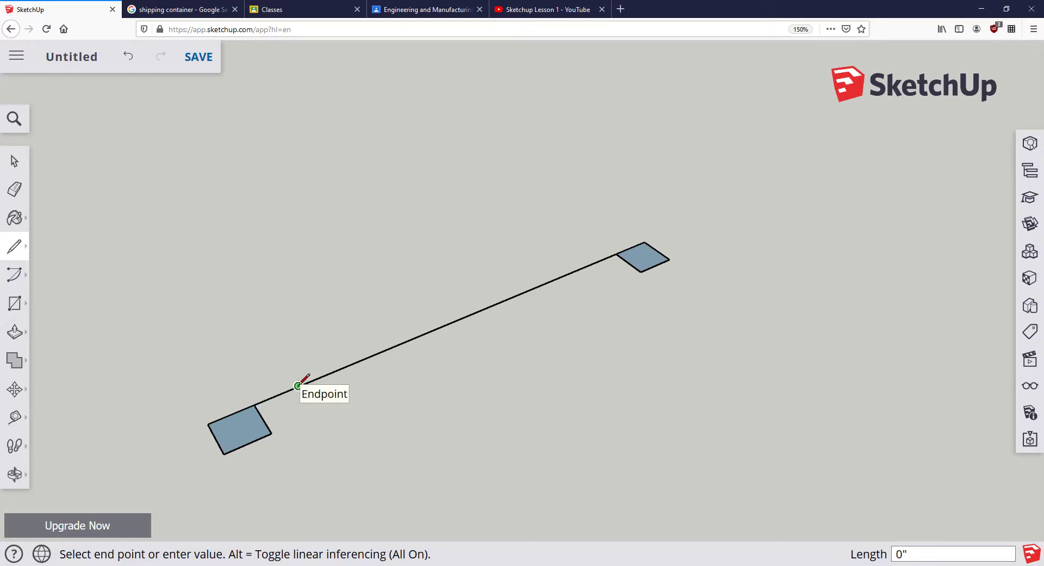
click(272, 432)
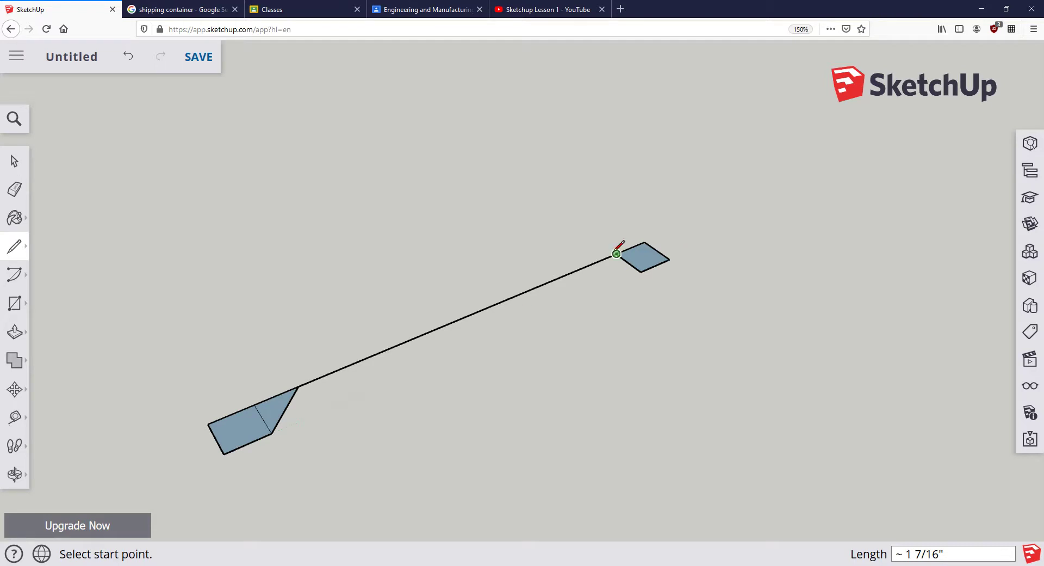
- Mark 1" inward from the far square along the line and connect that point diagonally to the square's outer corner
click(616, 254)
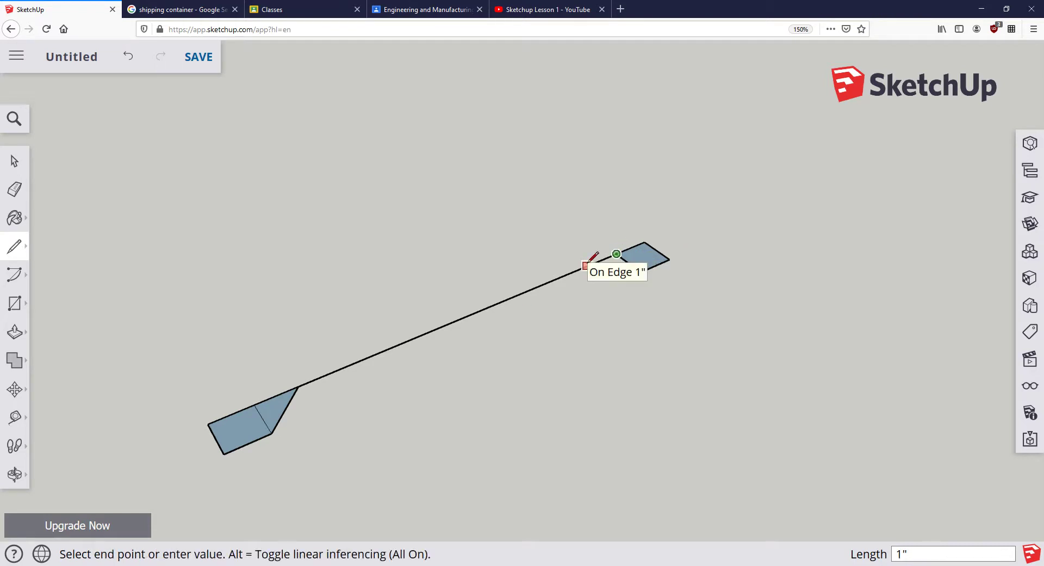
click(586, 266)
click(586, 265)
click(641, 271)
- Erase the dividing line and the original-line edges closing the near end's square and triangle, leaving the open siding outline
scroll(641, 271, down, 3)
mouse_move(683, 278)
middle_down()
mouse_move(730, 256)
mouse_move(726, 269)
mouse_move(619, 321)
middle_up()
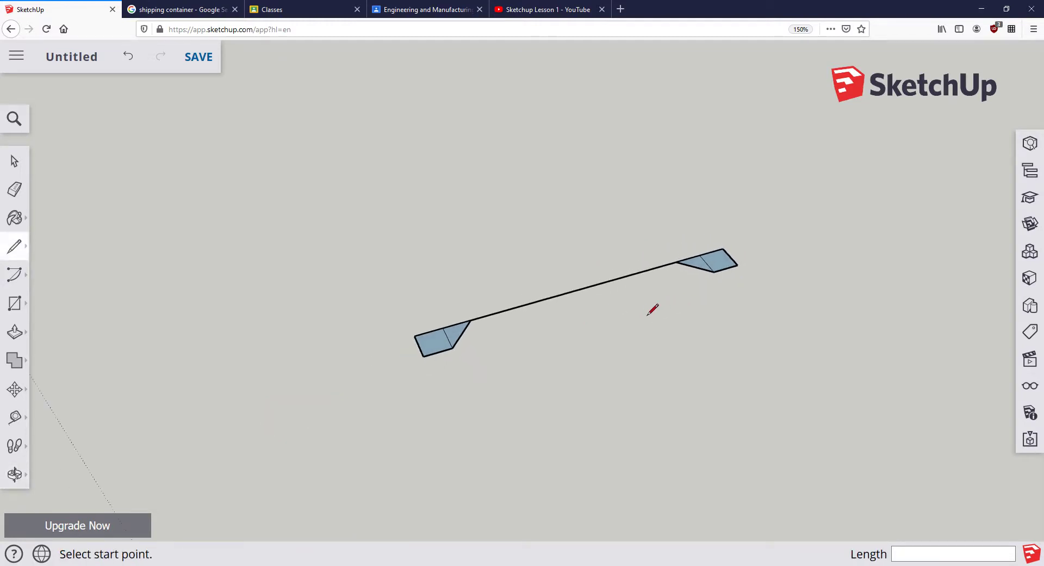
scroll(647, 314, down, 5)
middle_drag(661, 240, 464, 321)
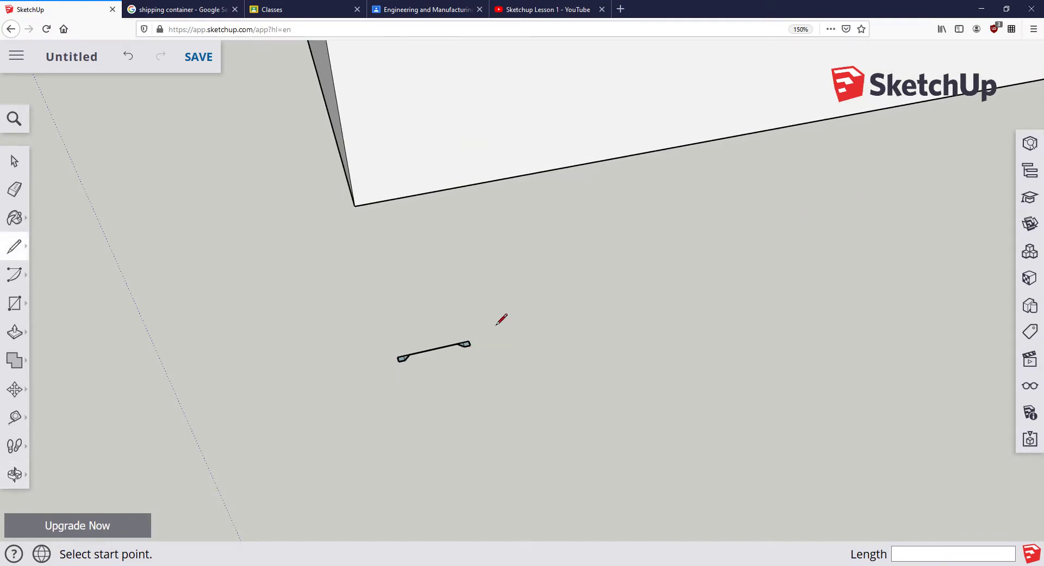
scroll(336, 335, up, 8)
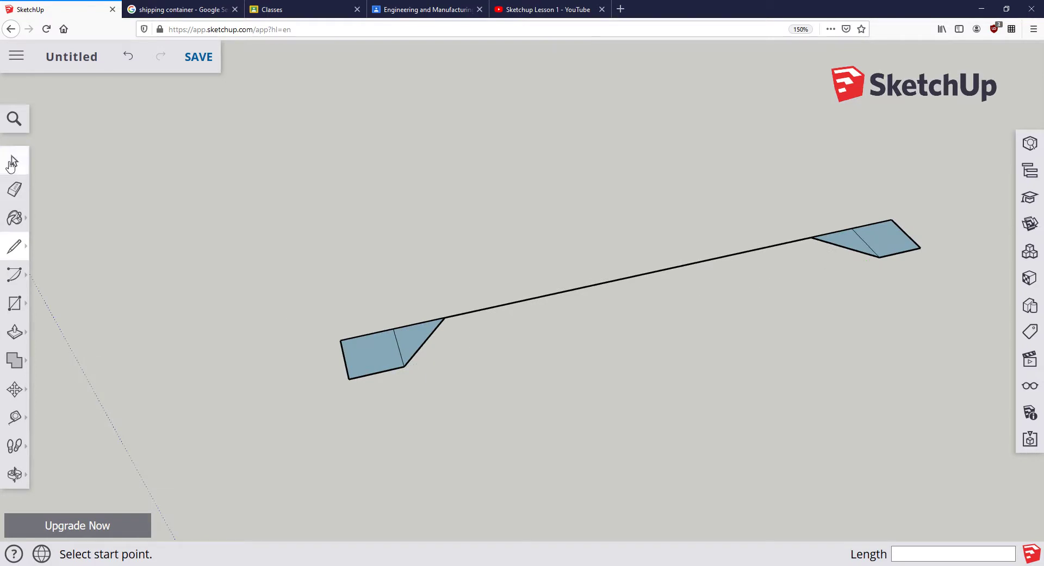
click(15, 161)
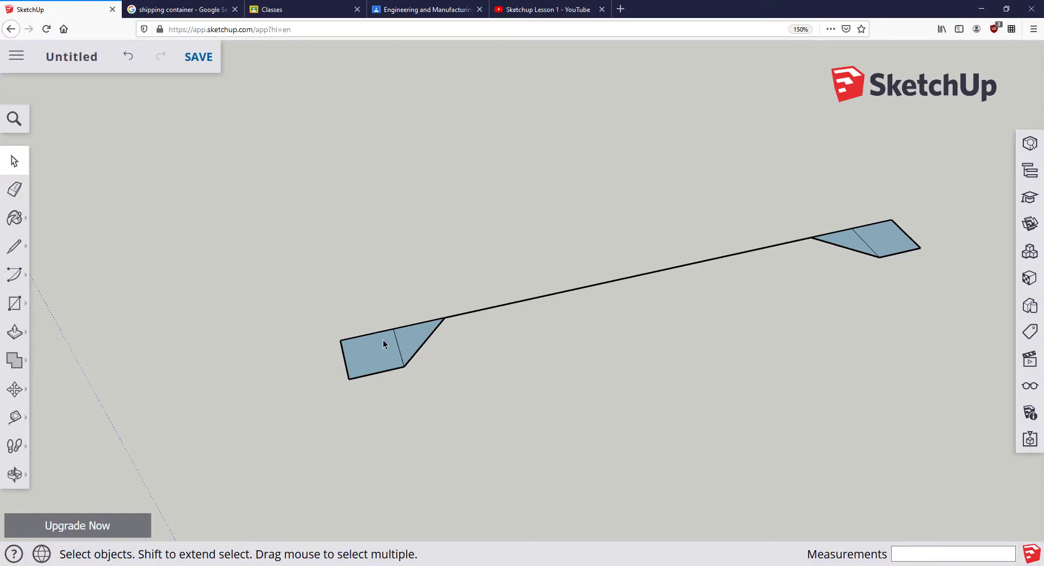
click(14, 188)
scroll(424, 341, up, 1)
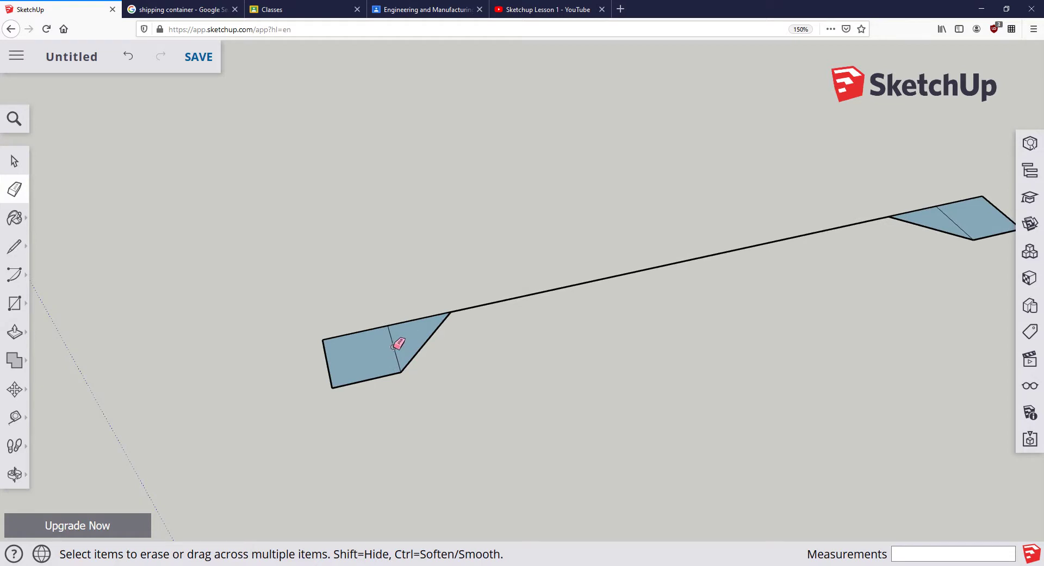
click(393, 346)
click(14, 160)
click(400, 325)
key(Delete)
scroll(599, 329, down, 2)
middle_drag(709, 328, 523, 362)
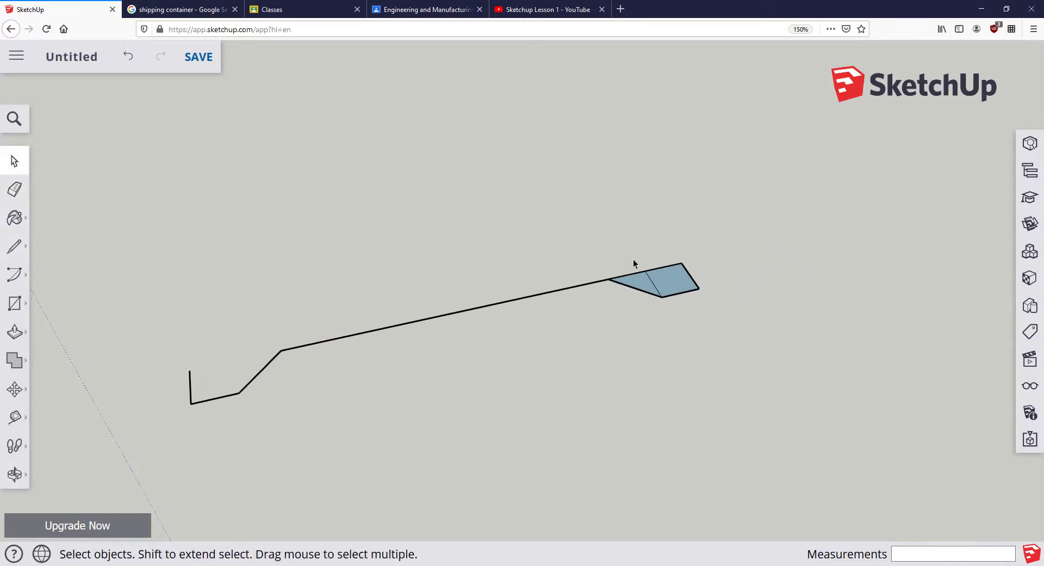
- Erase the dividing line and the original-line edges closing the far end's square and triangle, leaving that end of the siding outline open
click(661, 268)
key(Delete)
scroll(685, 283, down, 3)
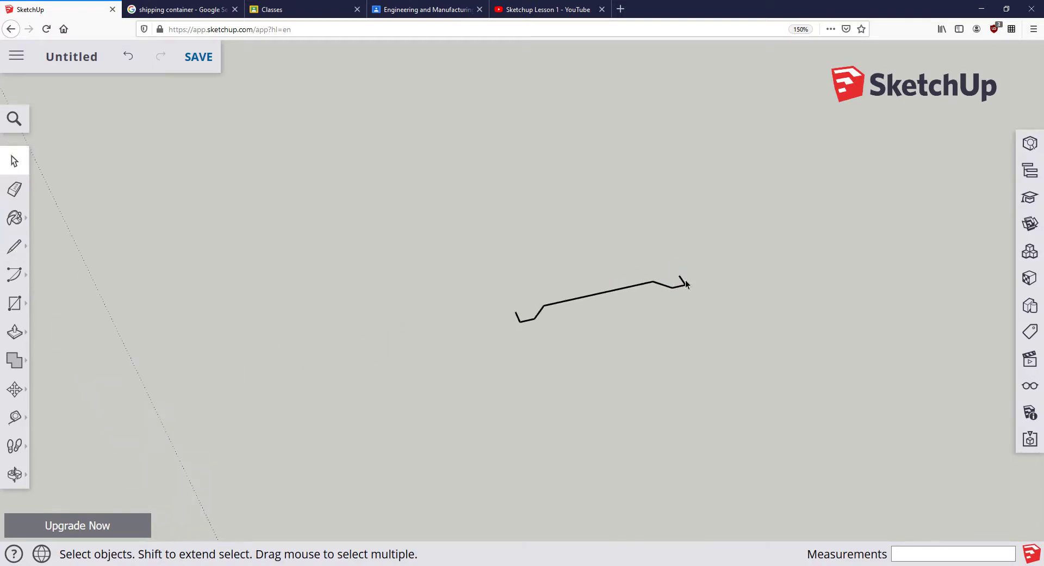
- Copy the complete siding profile in front of the container and paste the copy against its far end, joined at the upright end edge
scroll(686, 283, down, 3)
mouse_move(697, 314)
shift+middle_down()
mouse_move(550, 347)
mouse_move(658, 336)
mouse_move(464, 397)
shift+middle_up()
scroll(294, 403, up, 3)
scroll(446, 374, up, 3)
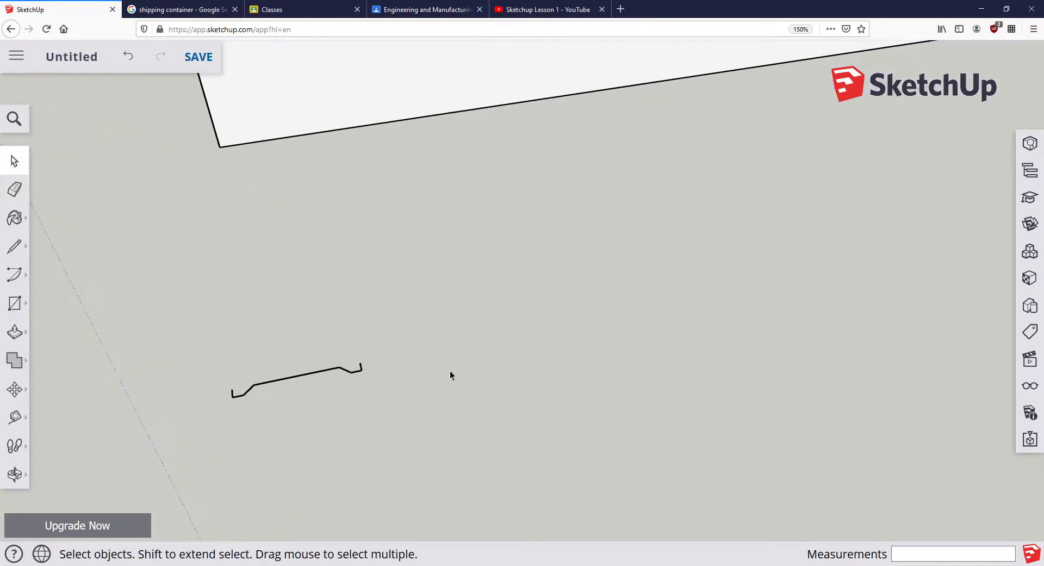
scroll(432, 355, down, 6)
scroll(433, 353, down, 3)
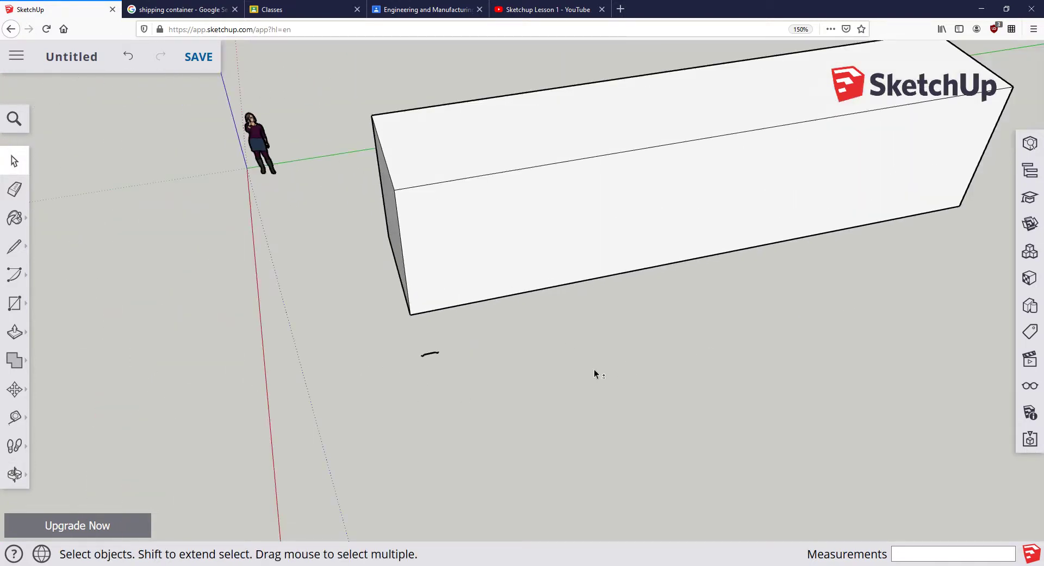
middle_drag(738, 352, 348, 311)
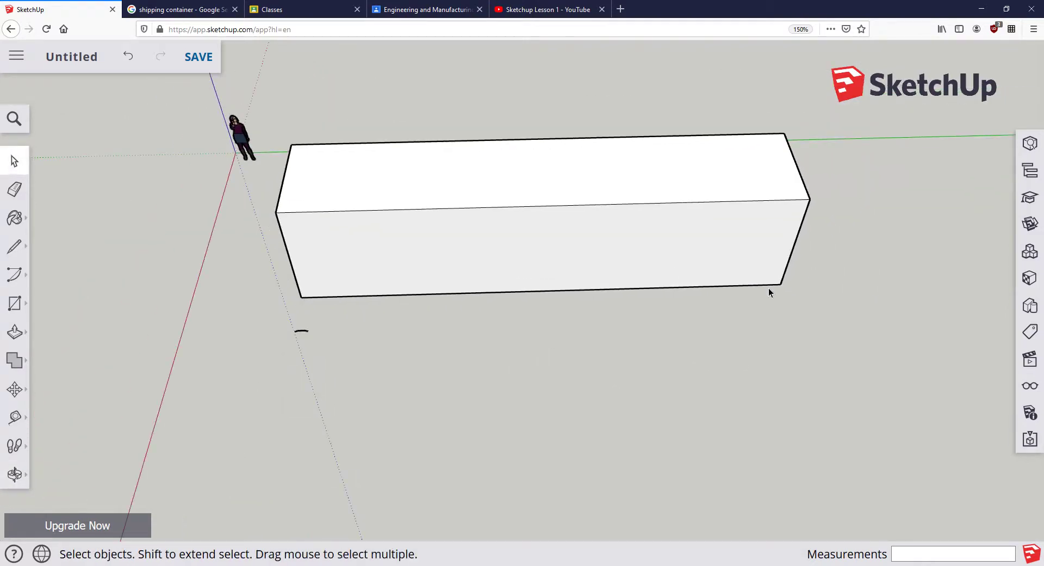
scroll(577, 305, up, 4)
scroll(423, 326, up, 2)
click(383, 326)
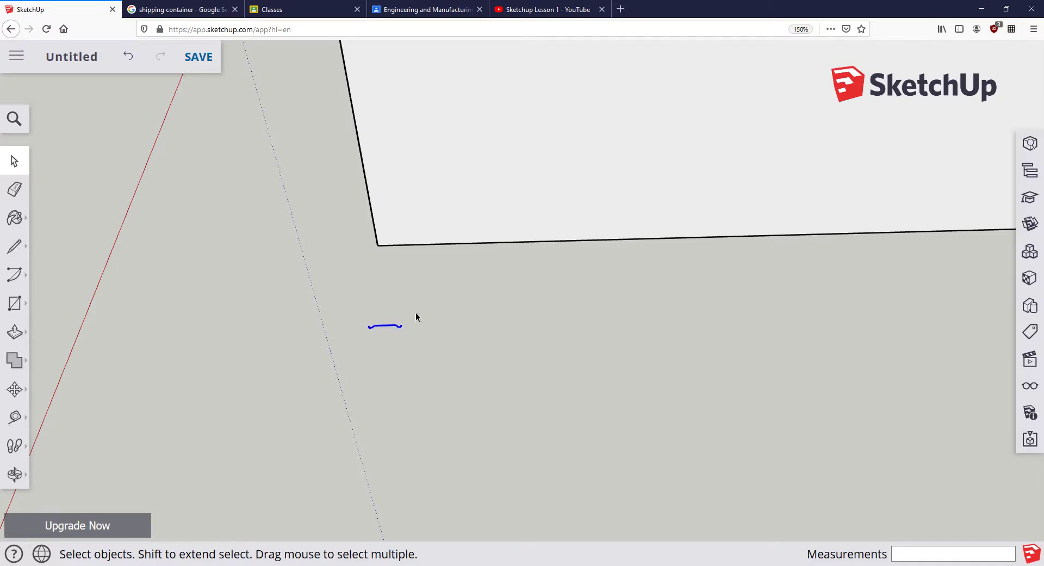
key(ctrl+v)
scroll(408, 322, up, 5)
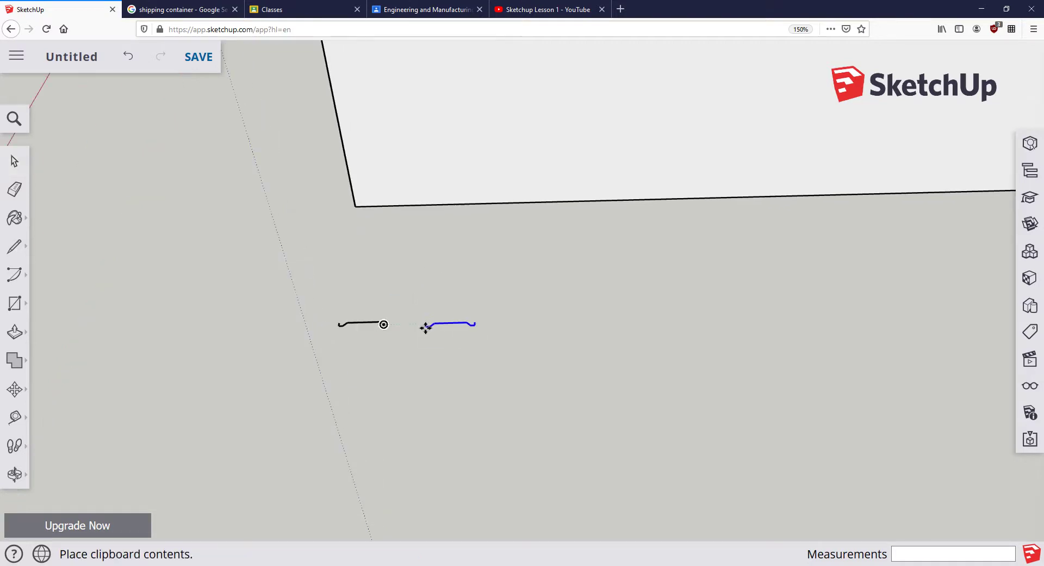
scroll(411, 323, up, 2)
middle_drag(390, 317, 578, 309)
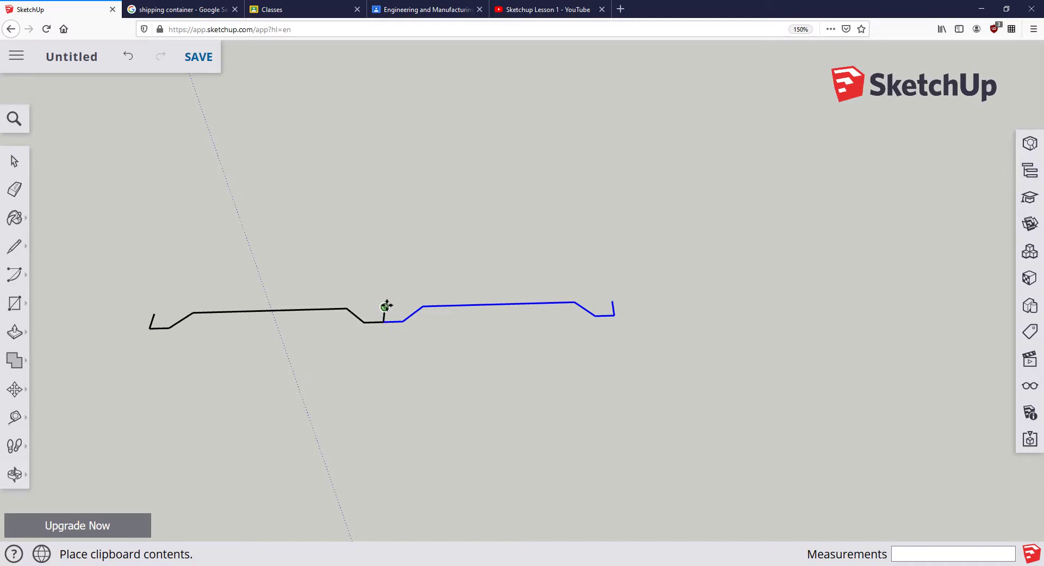
click(387, 307)
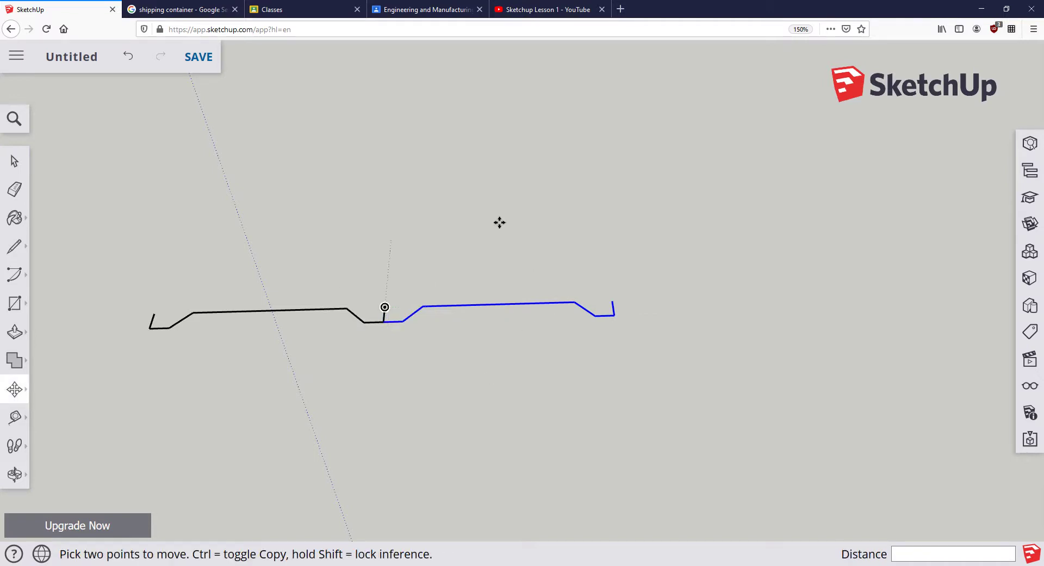
- Paste a third siding profile section onto the free end of the second section, snapping to its upright edge's endpoint
scroll(446, 325, down, 2)
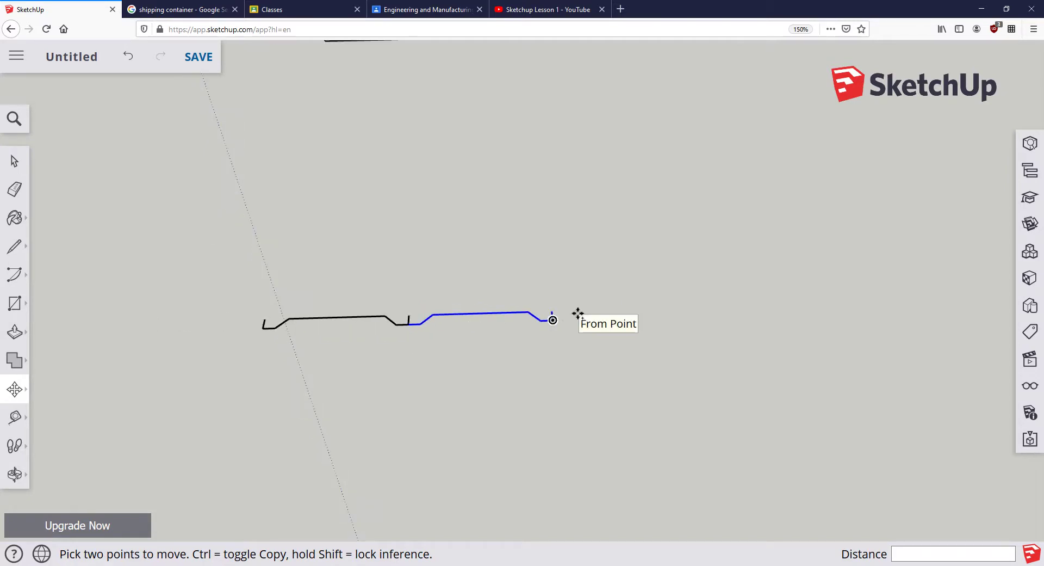
key(ctrl+v)
scroll(537, 316, up, 3)
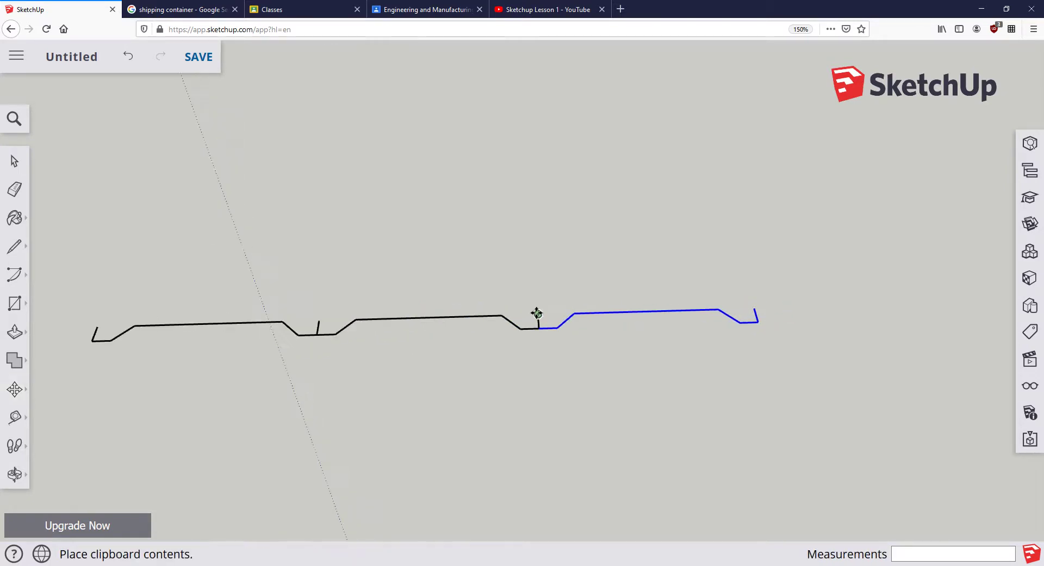
click(537, 315)
- Paste two more profile sections end to end at the free end of the row, making five connected sections
scroll(681, 321, down, 2)
middle_drag(680, 321, 268, 378)
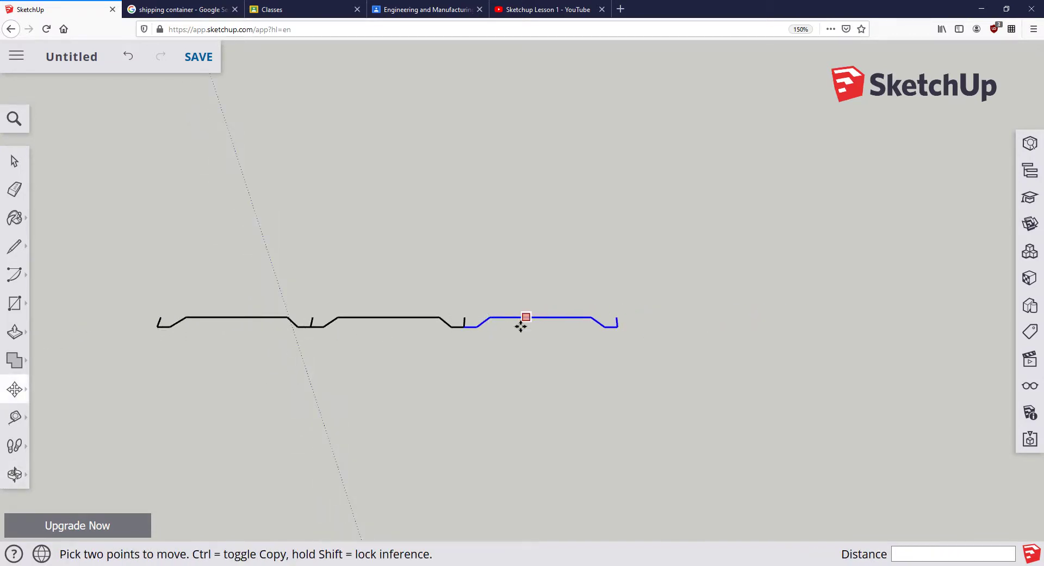
key(ctrl+v)
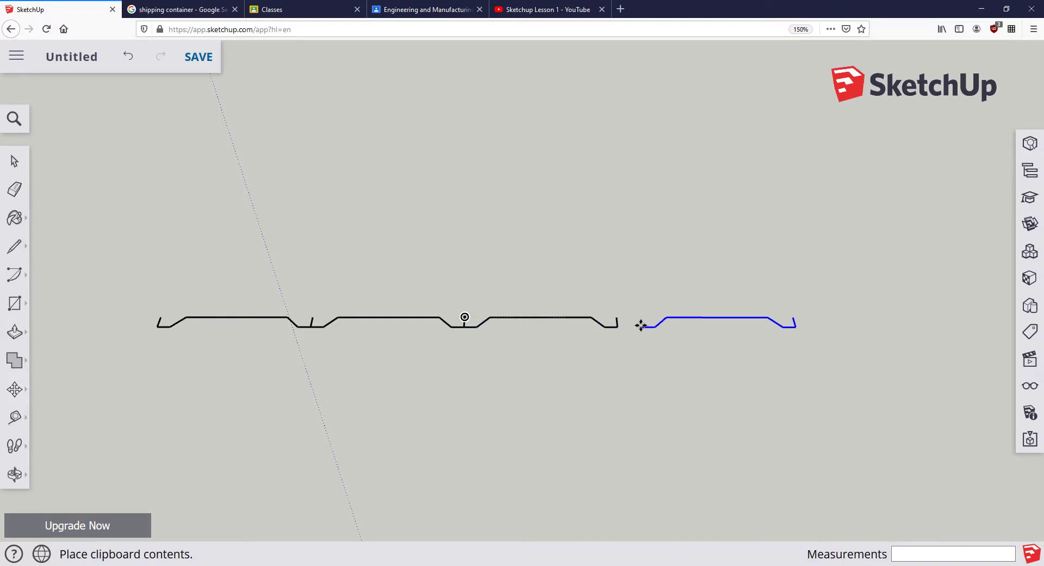
scroll(610, 324, up, 2)
click(609, 321)
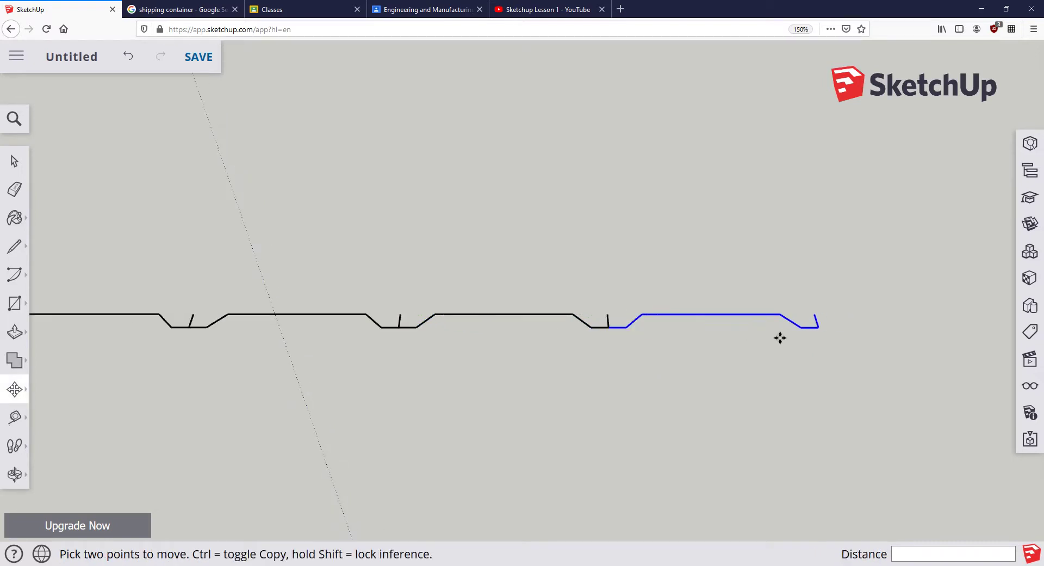
key(ctrl+v)
click(816, 314)
- Erase the short upright edges at the four joints between the five siding sections, keeping the outer end edges
scroll(816, 317, down, 3)
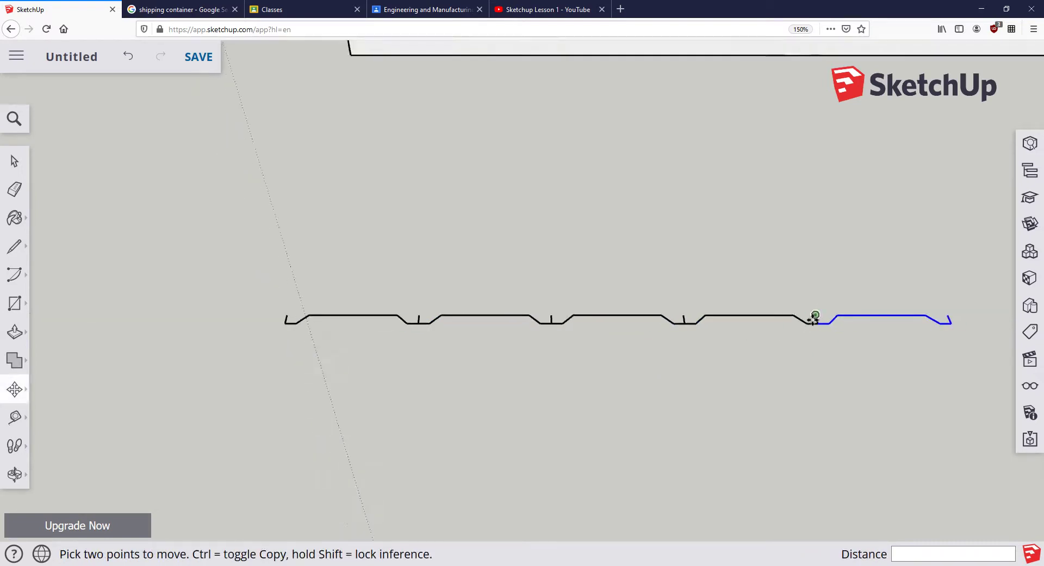
middle_drag(877, 331, 312, 330)
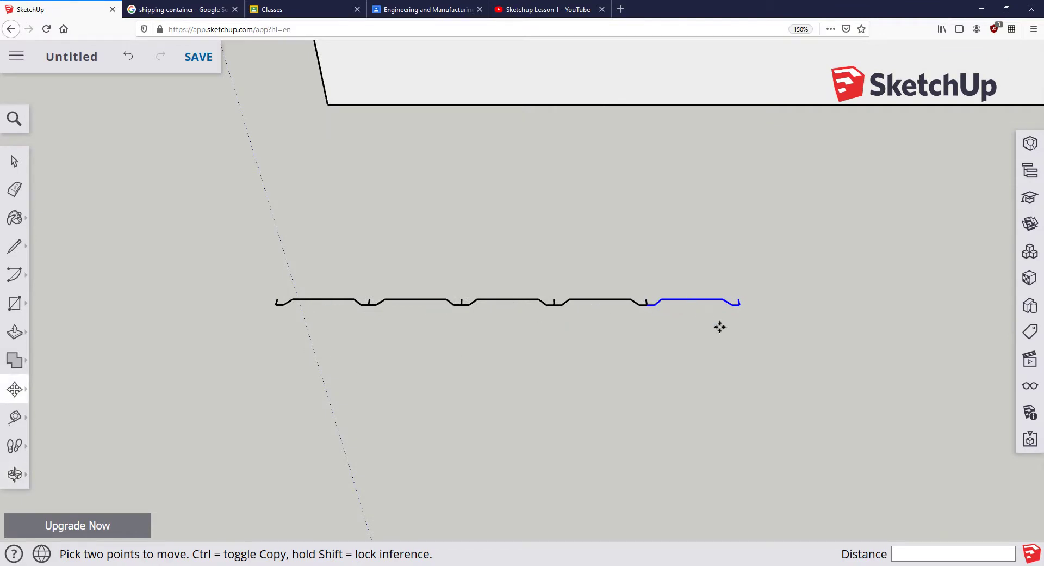
scroll(707, 321, down, 2)
middle_drag(698, 316, 582, 325)
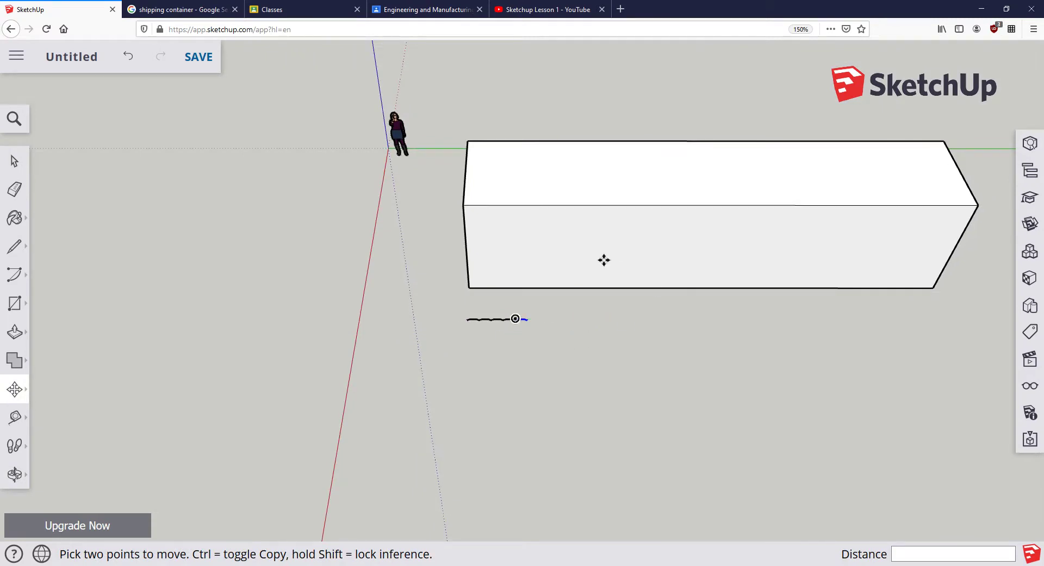
scroll(543, 328, up, 4)
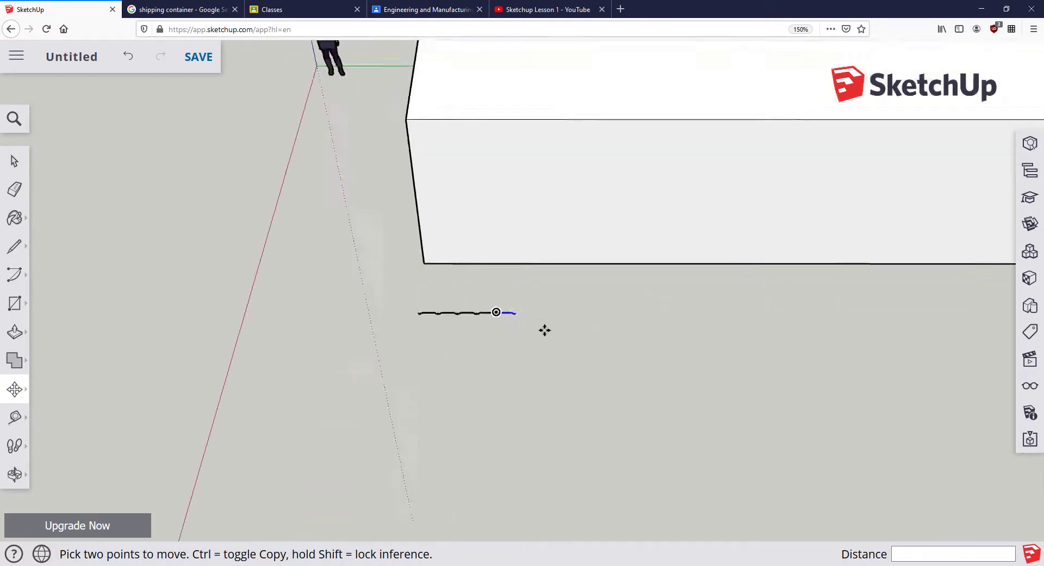
scroll(414, 294, up, 5)
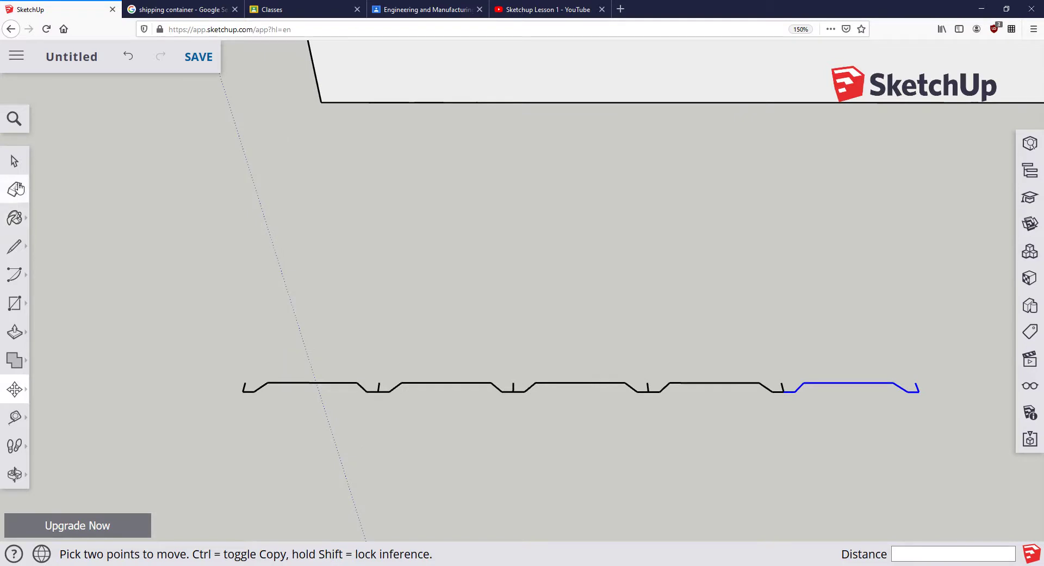
click(15, 159)
scroll(423, 403, up, 2)
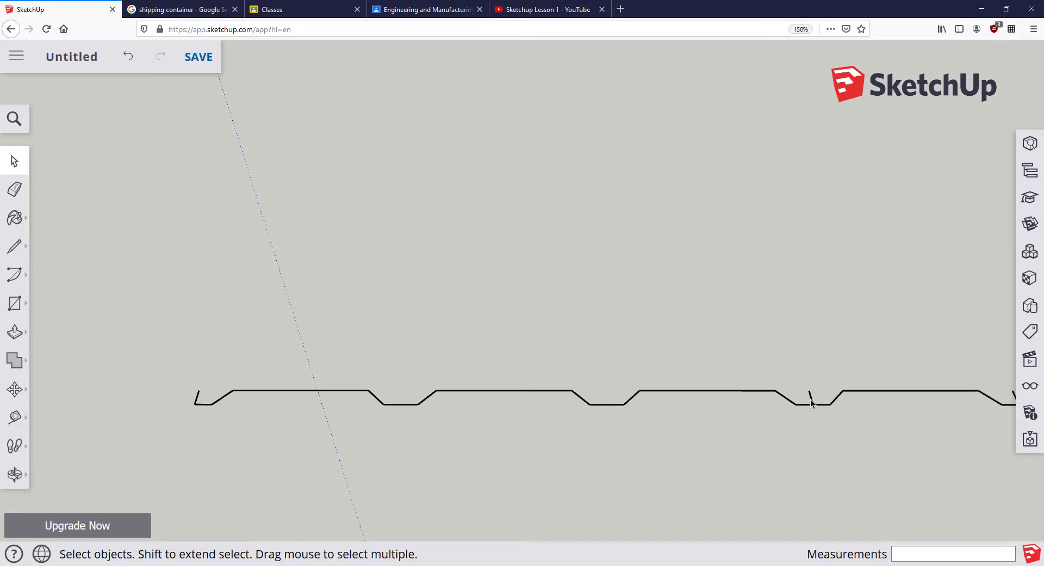
scroll(813, 400, down, 5)
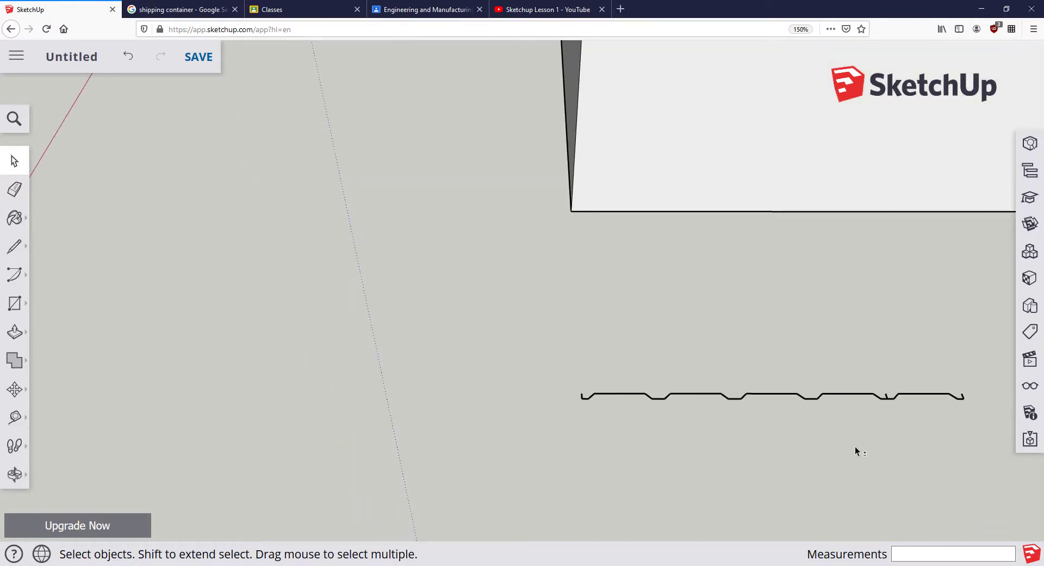
middle_drag(872, 434, 643, 387)
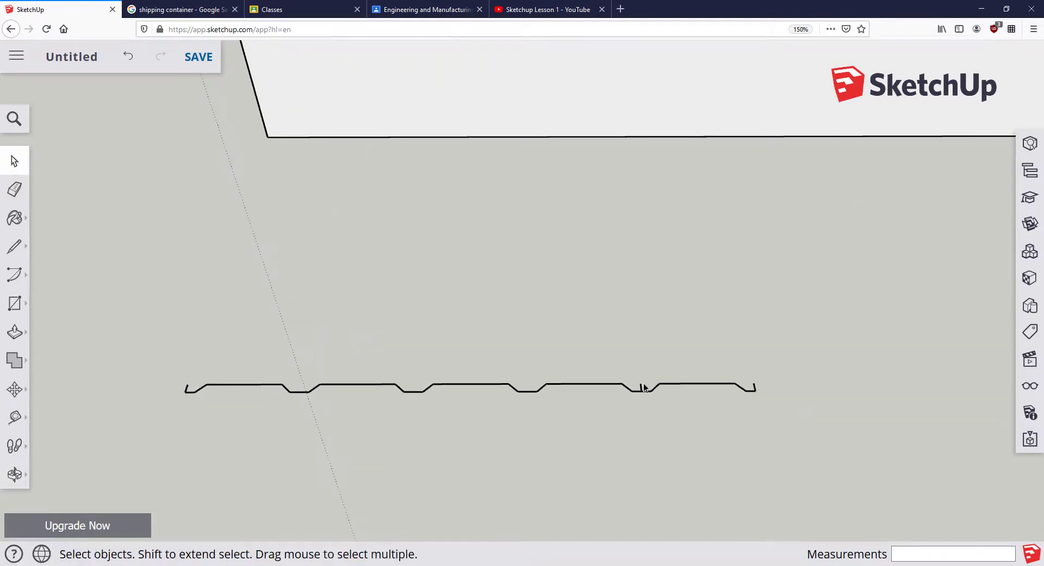
scroll(695, 399, down, 2)
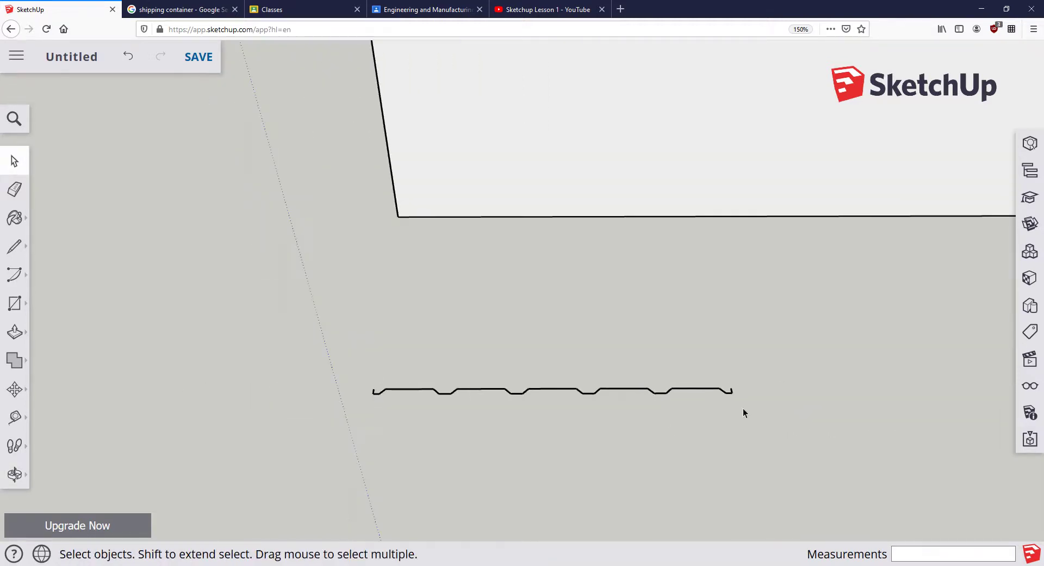
- Copy the whole five-section siding row and paste it onto the row's free end, snapping to the upright edge's endpoint
drag(542, 380, 358, 353)
middle_drag(358, 354, 459, 368)
scroll(452, 346, up, 5)
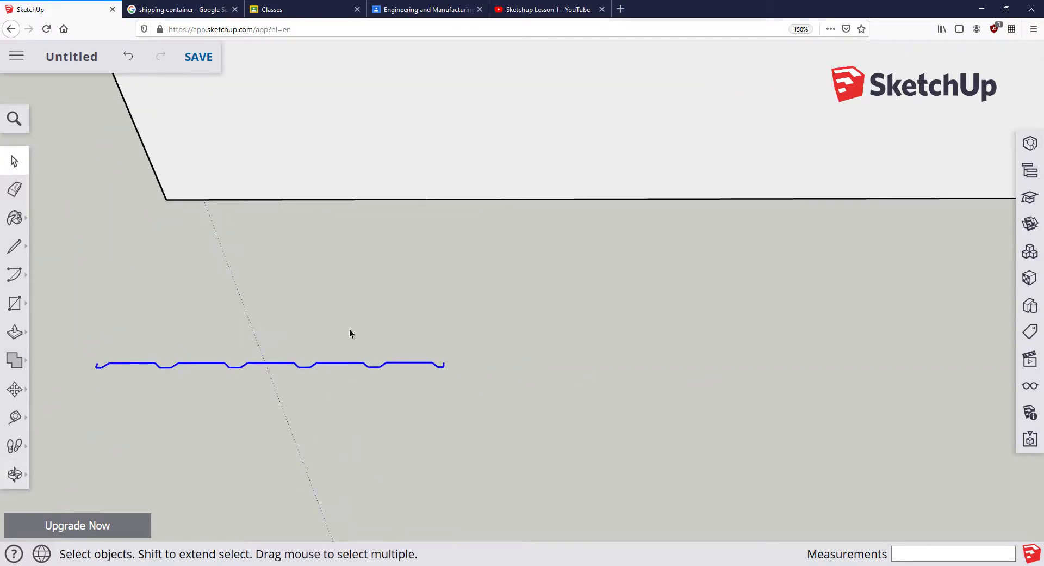
key(ctrl+v)
scroll(451, 353, up, 4)
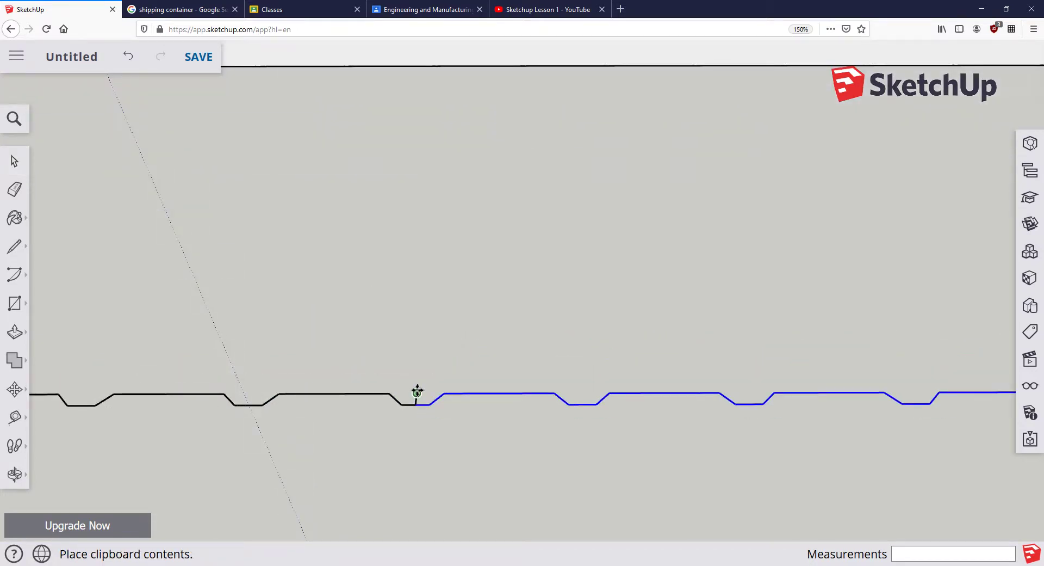
click(417, 393)
- Erase the short upright edge at the joint between the two five-section rows
scroll(511, 393, down, 5)
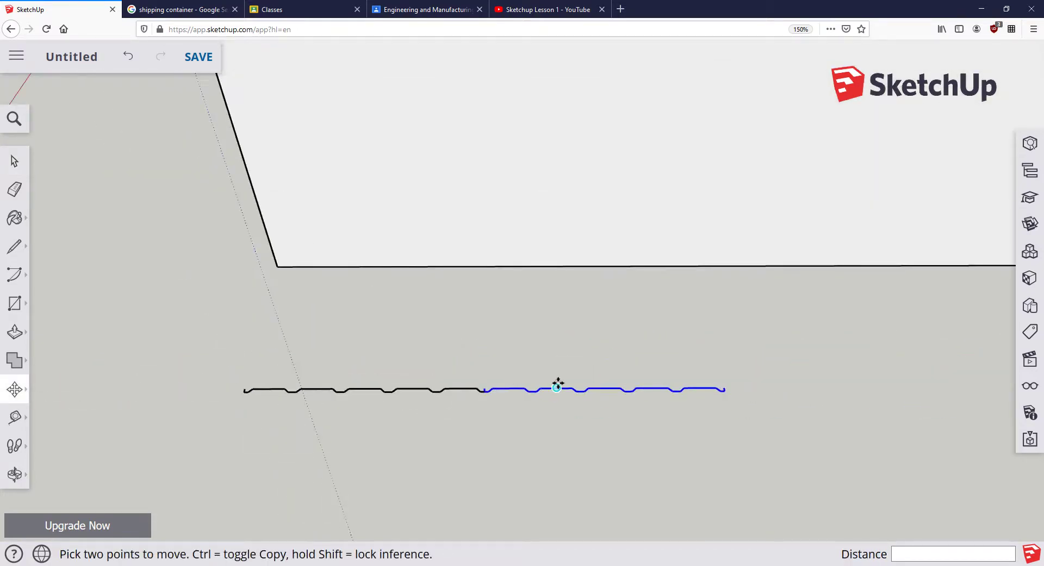
middle_drag(473, 330, 451, 352)
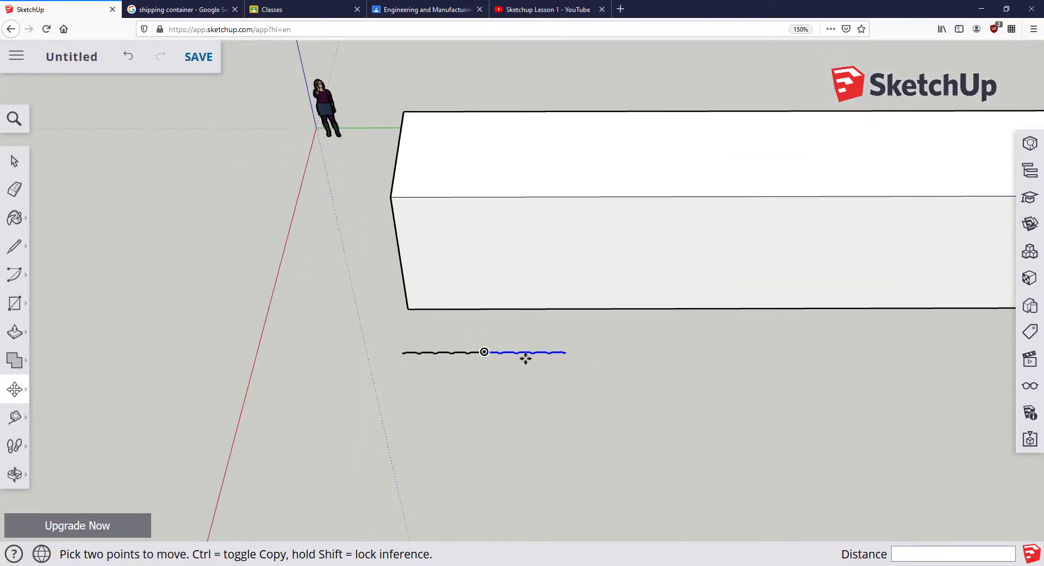
scroll(492, 352, down, 2)
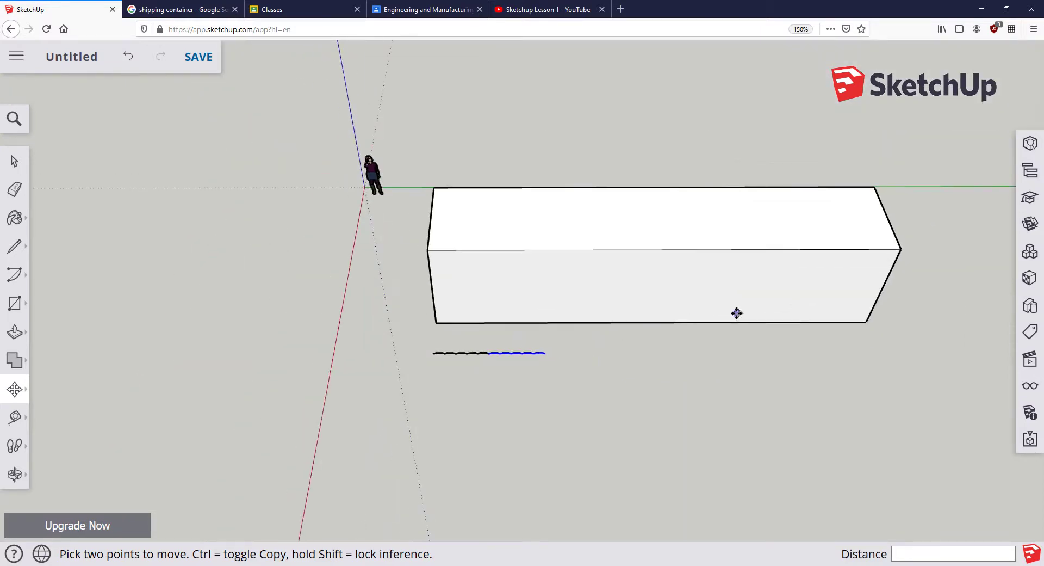
scroll(517, 354, up, 5)
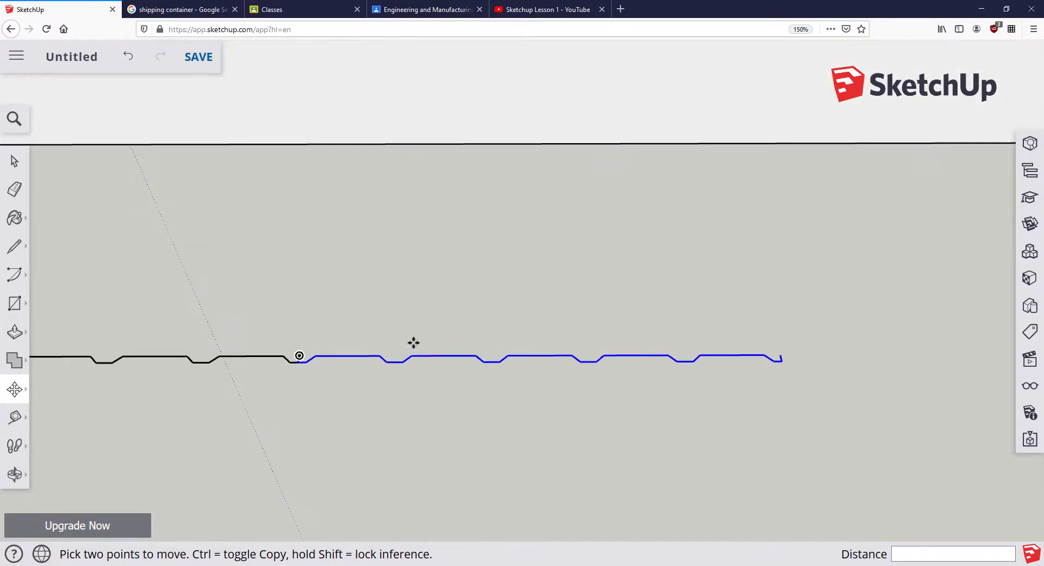
click(14, 161)
scroll(303, 351, up, 5)
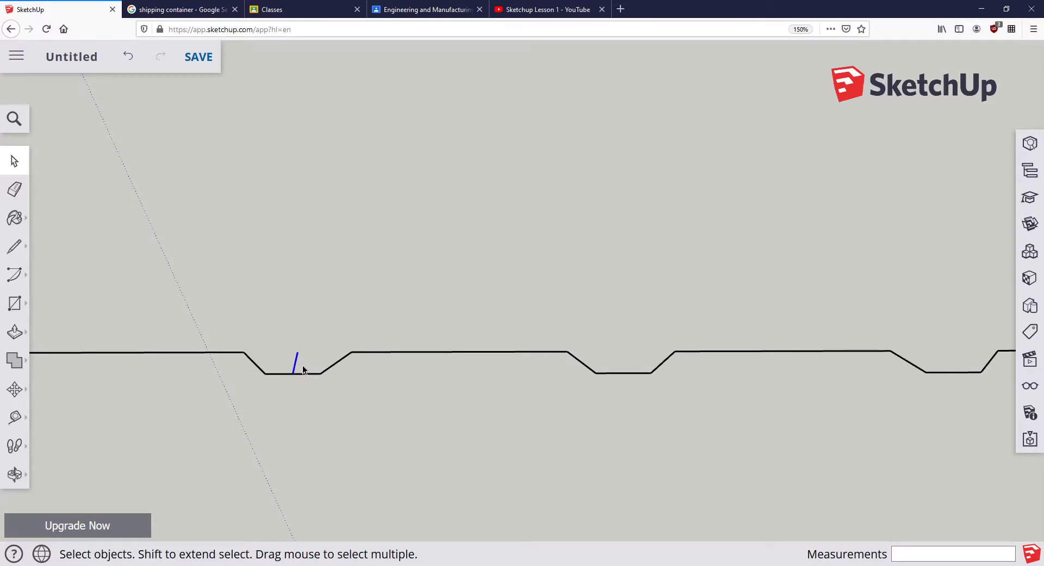
scroll(299, 364, down, 6)
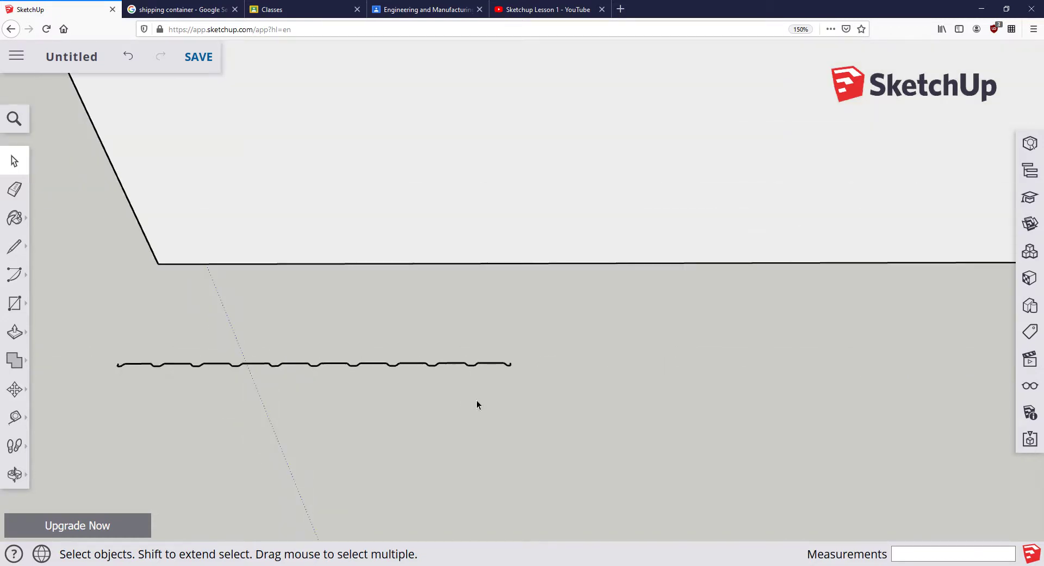
- Copy the entire ten-section siding row and paste it onto its free end, snapping to the upright edge's endpoint
drag(586, 416, 66, 333)
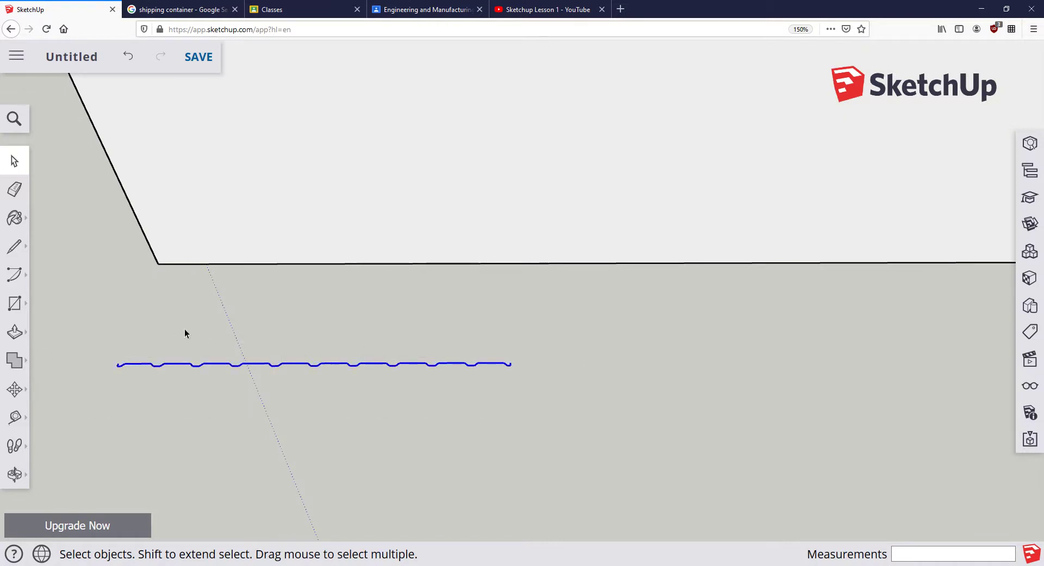
key(ctrl+v)
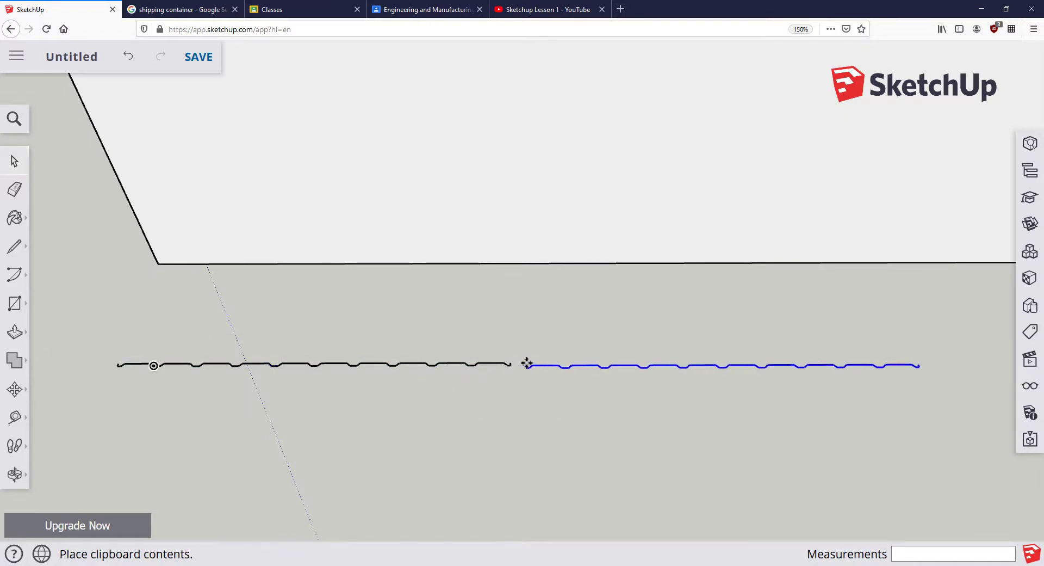
scroll(505, 364, up, 6)
click(491, 363)
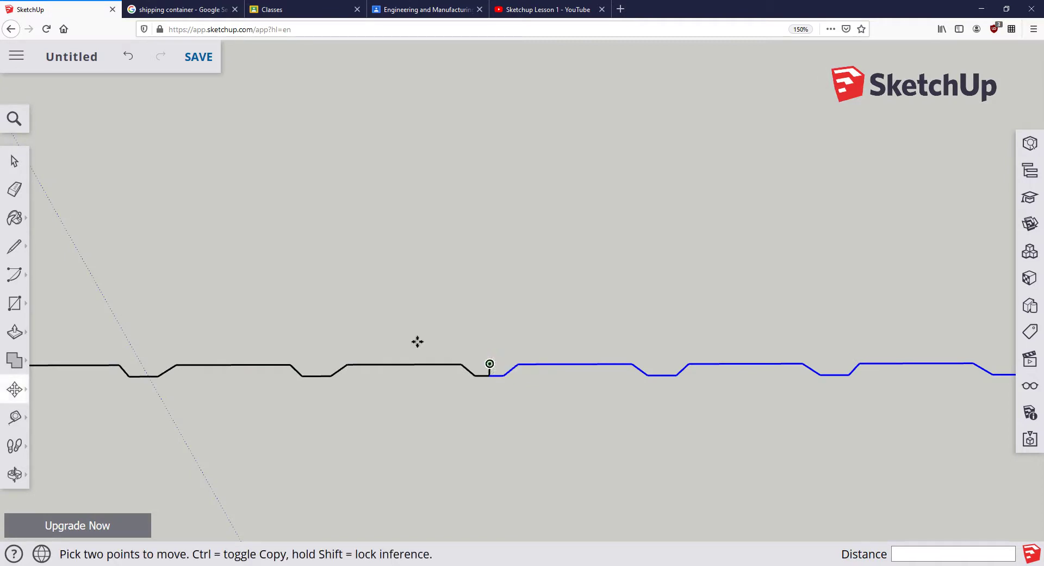
- Erase the short upright edge at the joint between the two ten-section rows
click(14, 161)
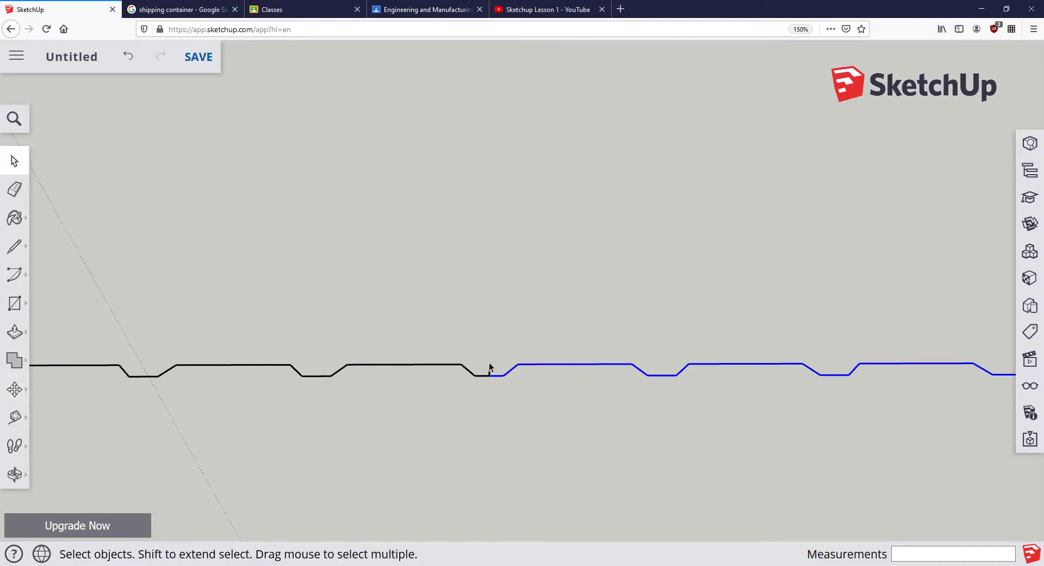
click(522, 371)
scroll(523, 362, down, 5)
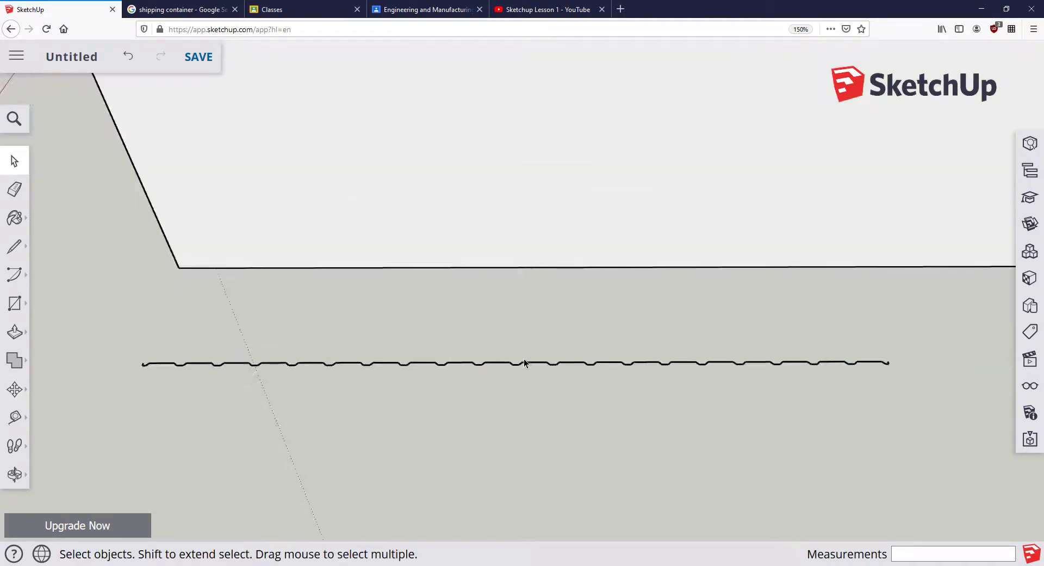
- Copy the whole twenty-section siding row and paste it onto the row's free end, snapping to the upright edge's endpoint
scroll(524, 363, down, 6)
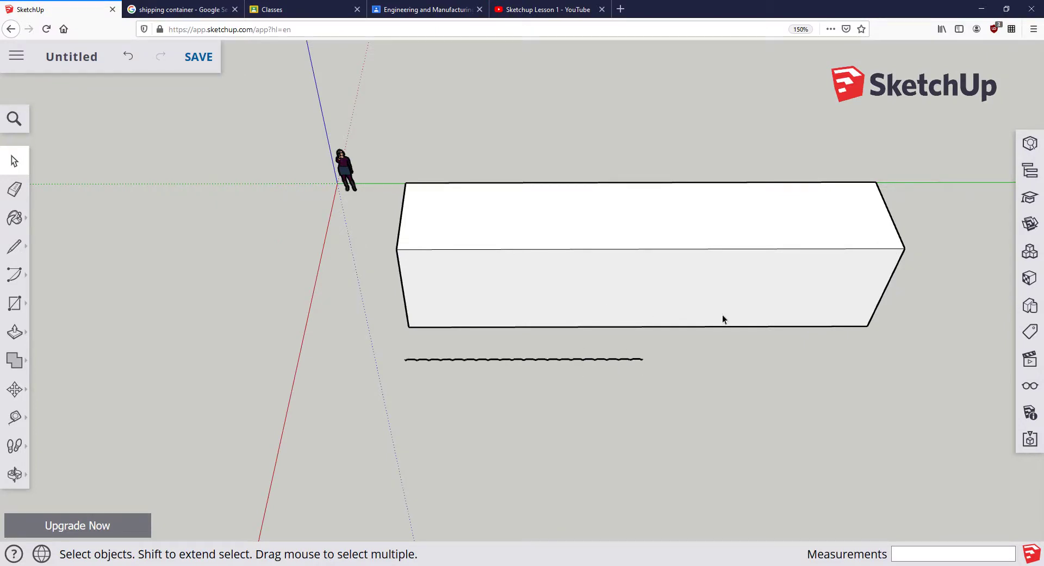
drag(447, 341, 389, 349)
scroll(637, 348, up, 6)
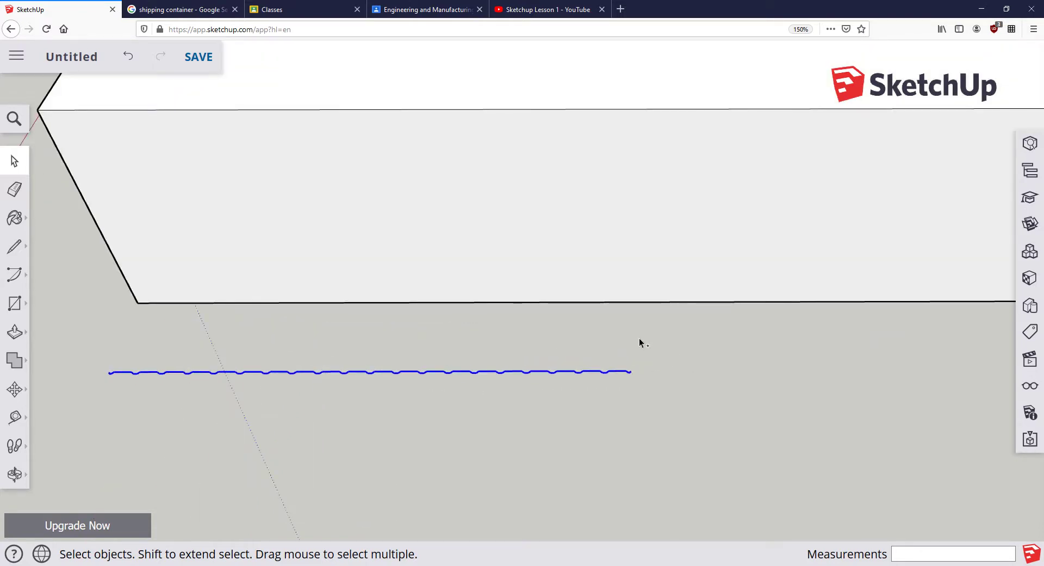
key(ctrl+c)
key(ctrl+v)
scroll(636, 370, up, 5)
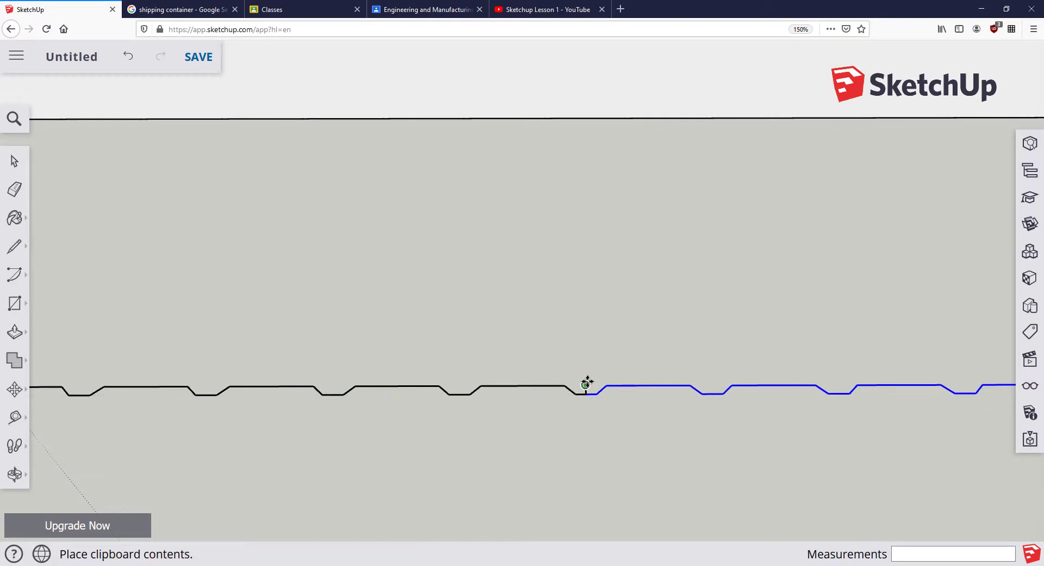
click(588, 386)
scroll(608, 373, down, 8)
scroll(701, 363, down, 1)
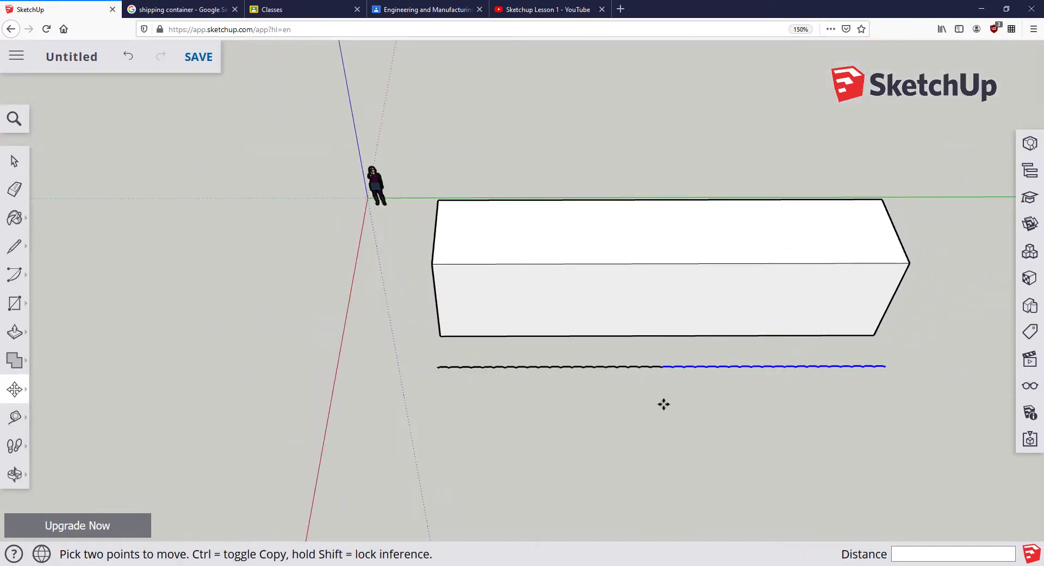
click(15, 161)
click(114, 226)
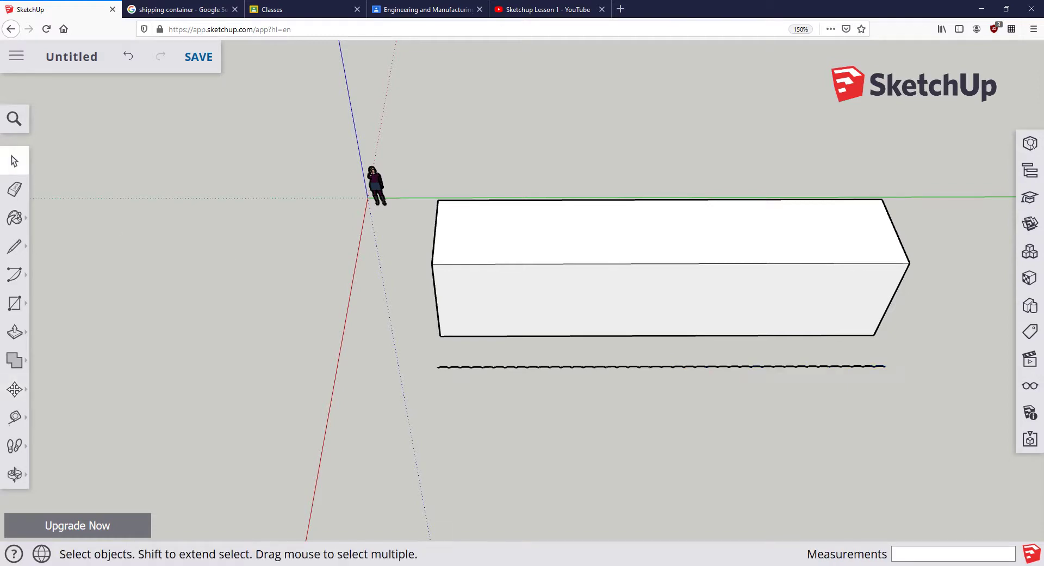
- Measure the overall length of the corrugated siding row from one end to the other
click(14, 416)
scroll(438, 366, up, 5)
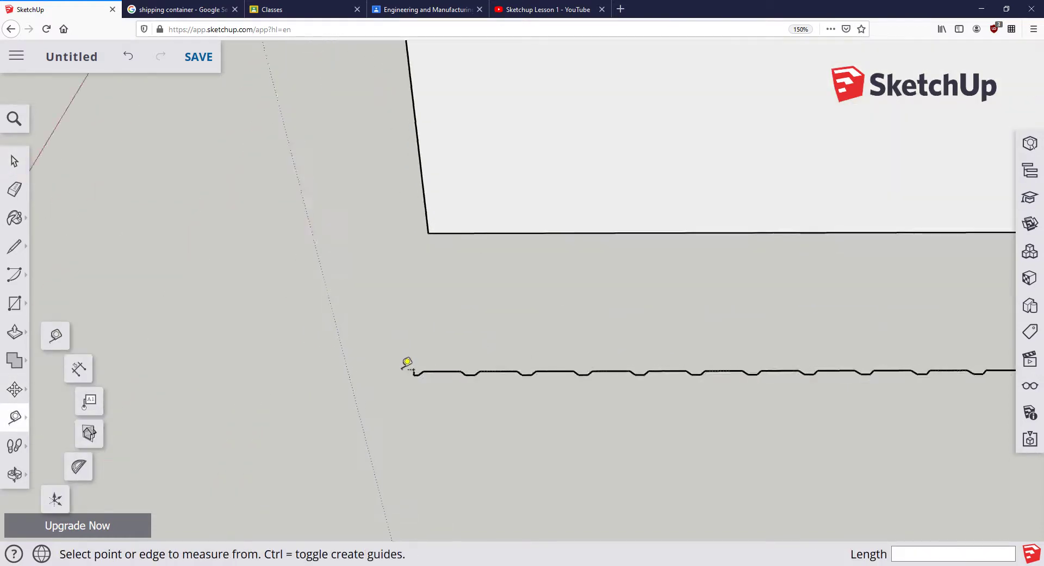
click(413, 372)
scroll(737, 359, down, 5)
middle_drag(1002, 391, 660, 410)
middle_drag(800, 429, 606, 329)
scroll(823, 301, up, 5)
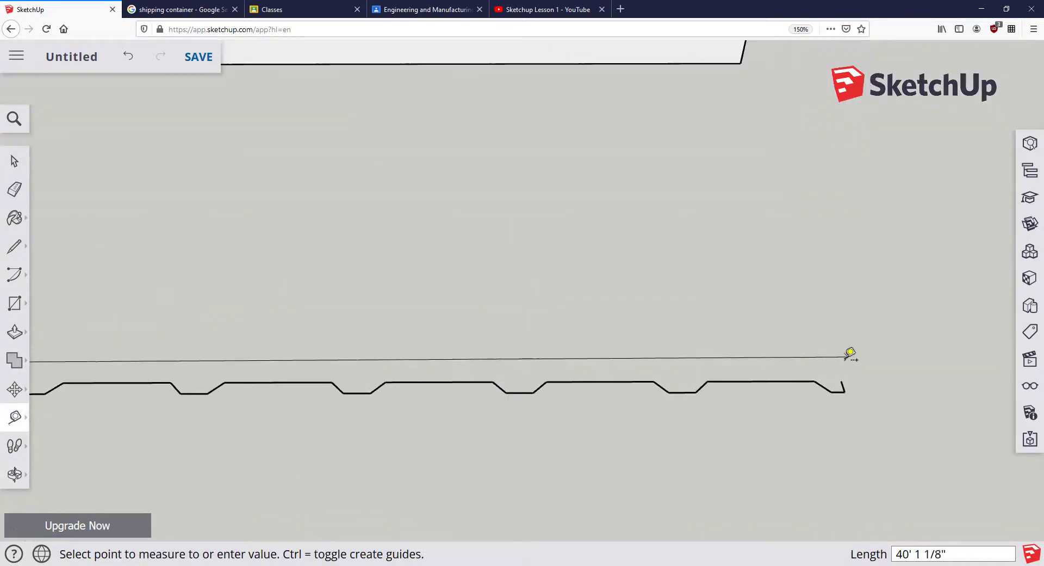
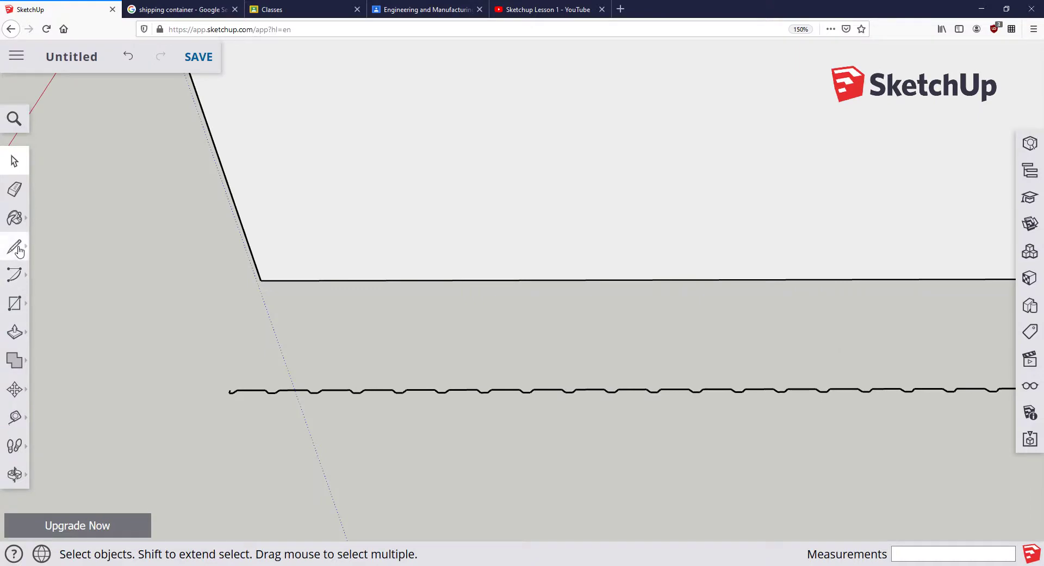
- Draw a short line along the red axis from the siding row's near end toward the container
middle_drag(305, 346, 601, 243)
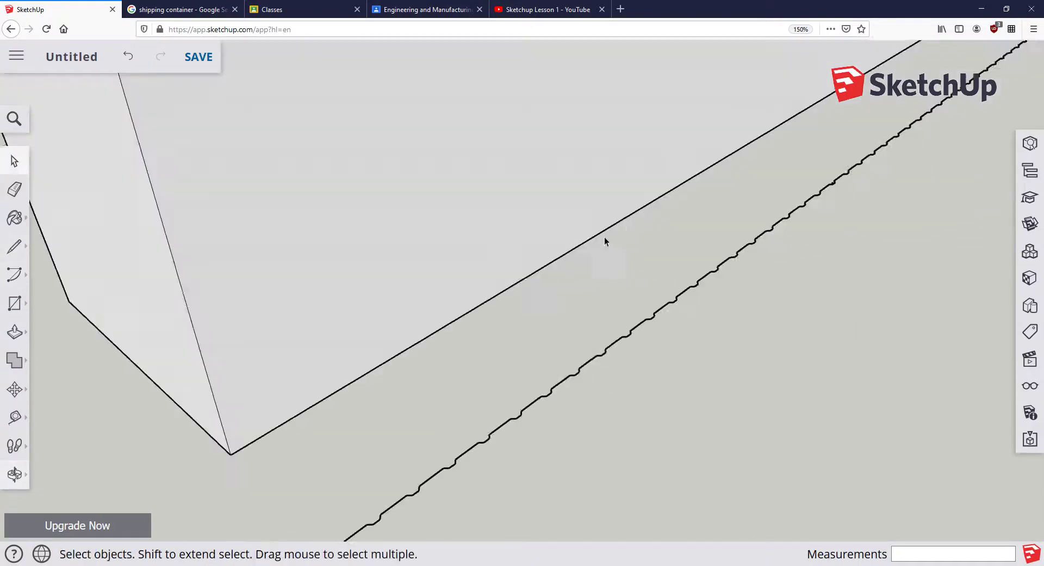
scroll(602, 243, down, 3)
middle_drag(479, 402, 567, 367)
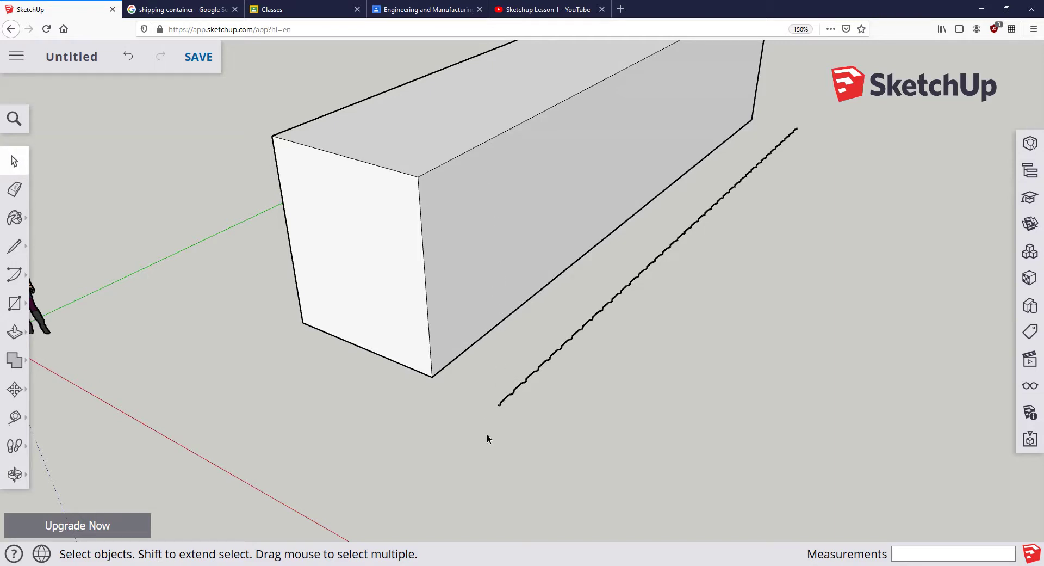
click(14, 246)
scroll(522, 408, up, 5)
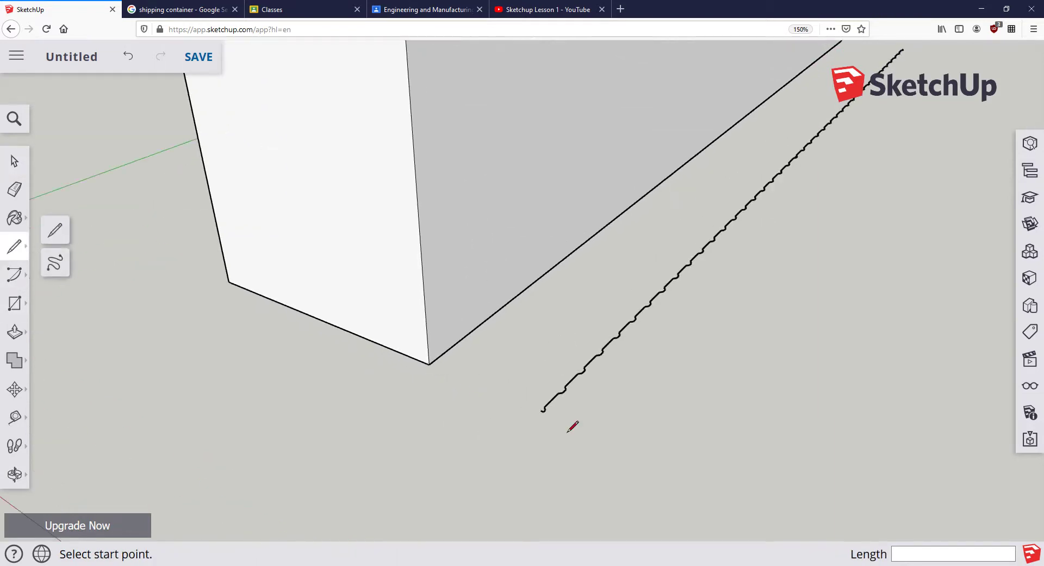
scroll(530, 405, down, 2)
click(528, 387)
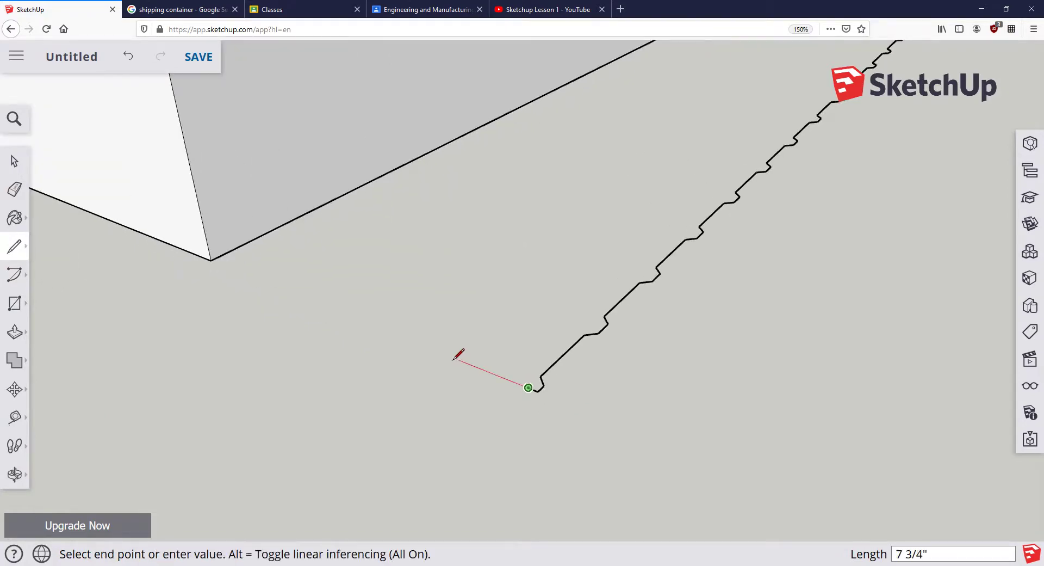
scroll(455, 358, down, 6)
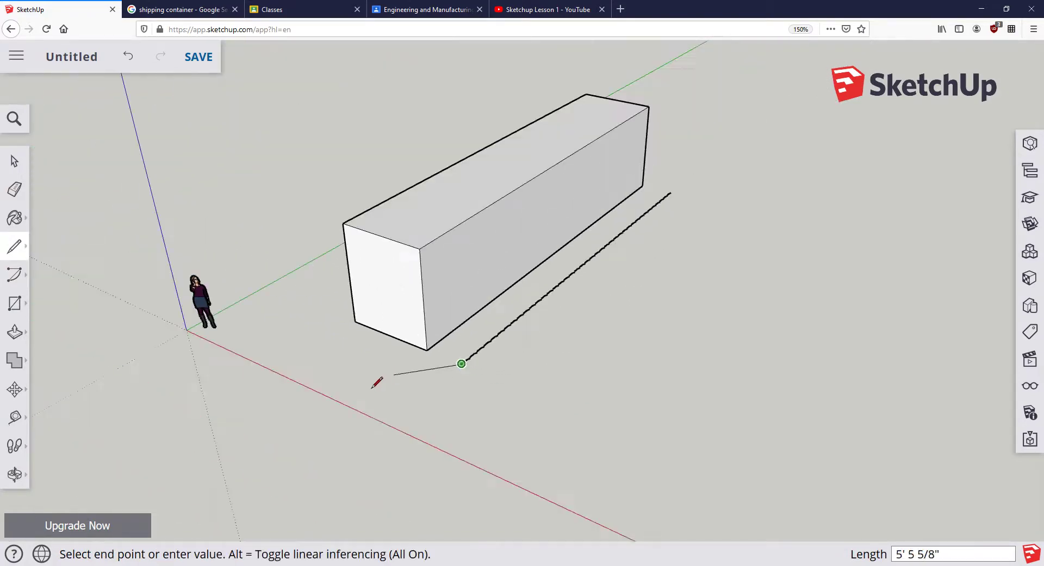
scroll(460, 362, up, 6)
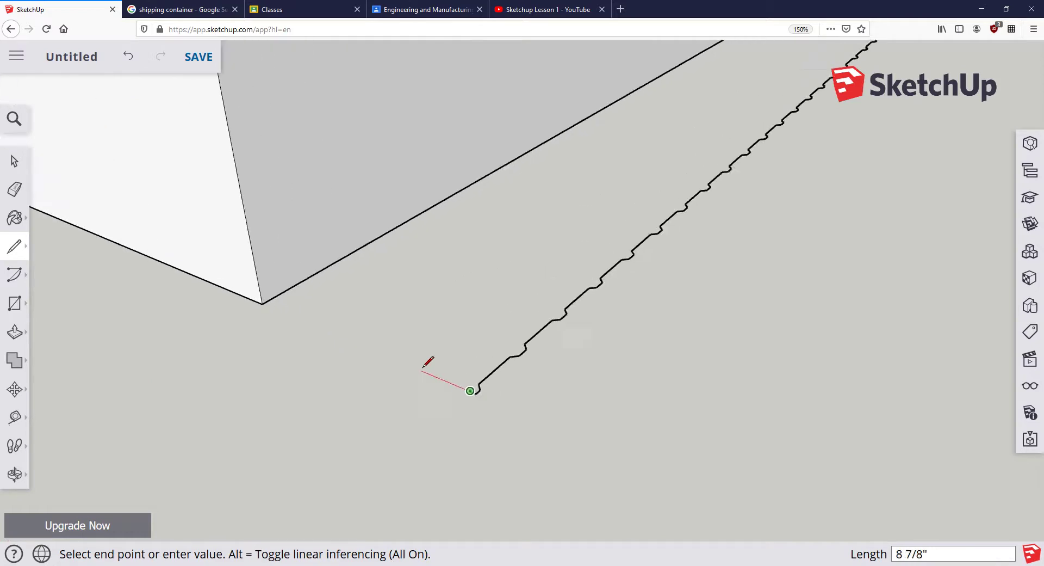
click(437, 378)
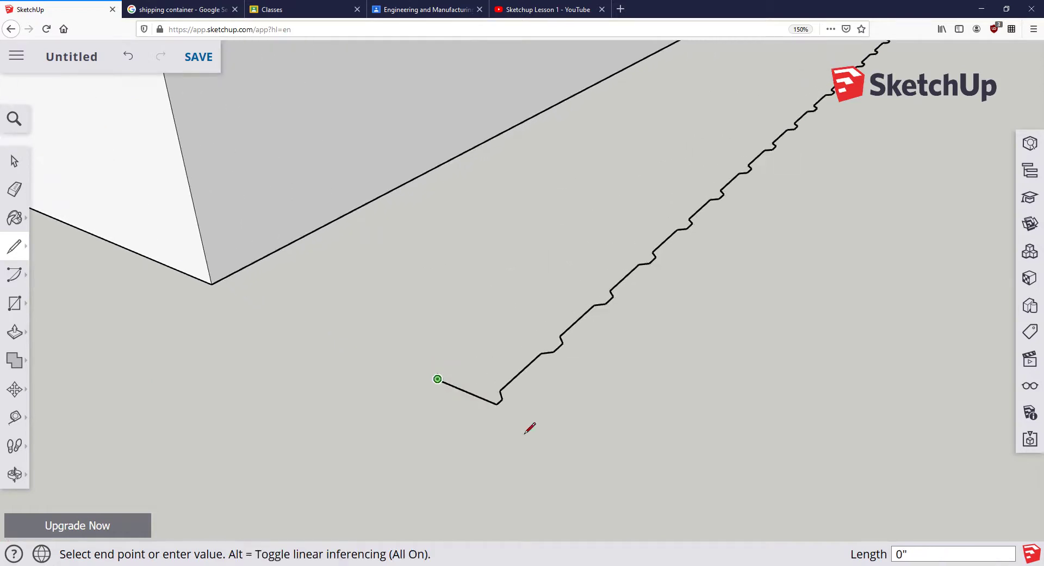
- Draw a straight line about 41' long along the green axis from the short line's end, running past the siding row's far end
scroll(473, 367, down, 3)
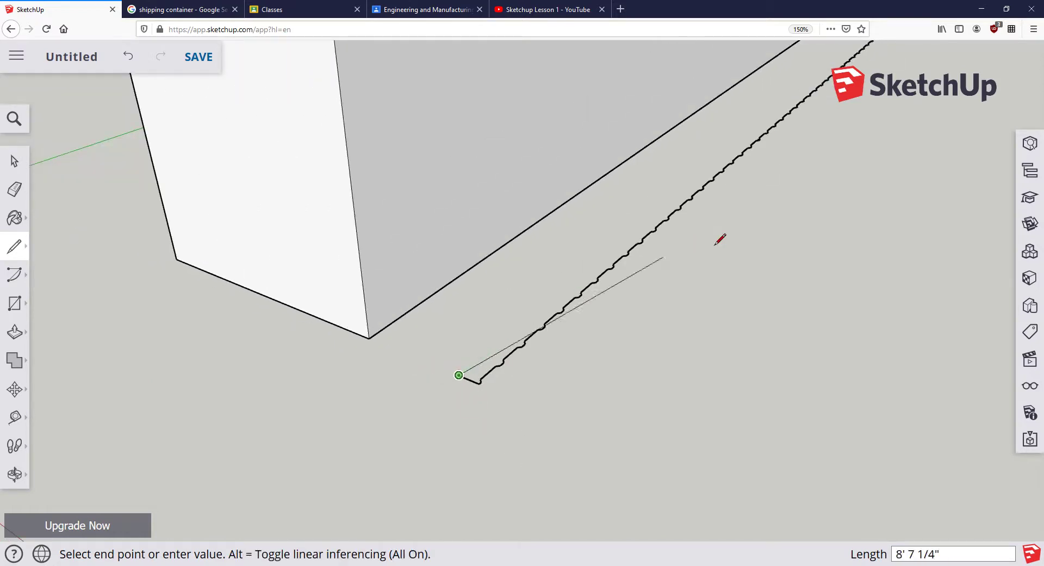
scroll(761, 236, down, 2)
middle_drag(822, 209, 609, 286)
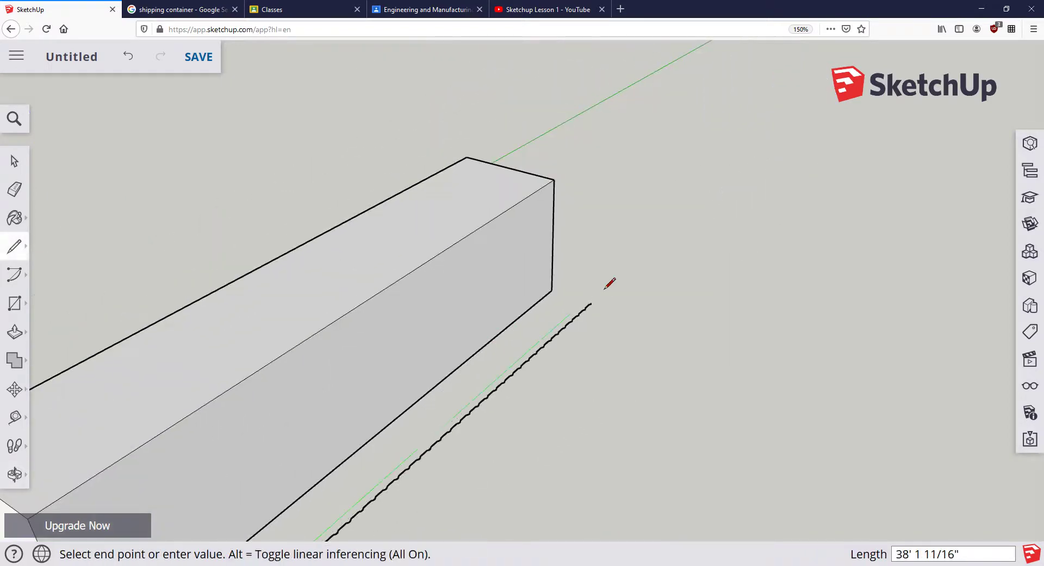
scroll(598, 288, up, 2)
scroll(598, 287, up, 3)
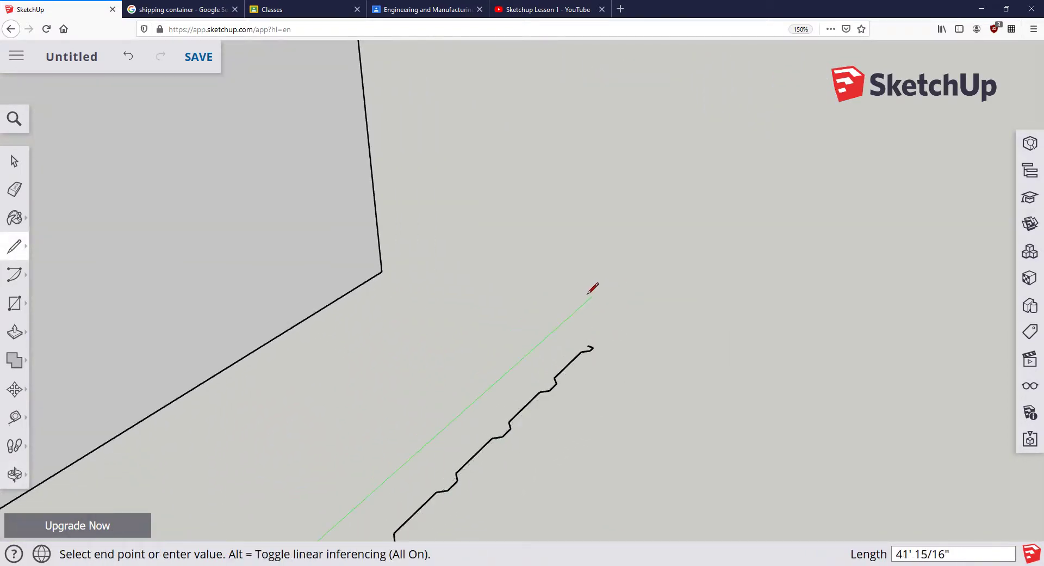
click(591, 296)
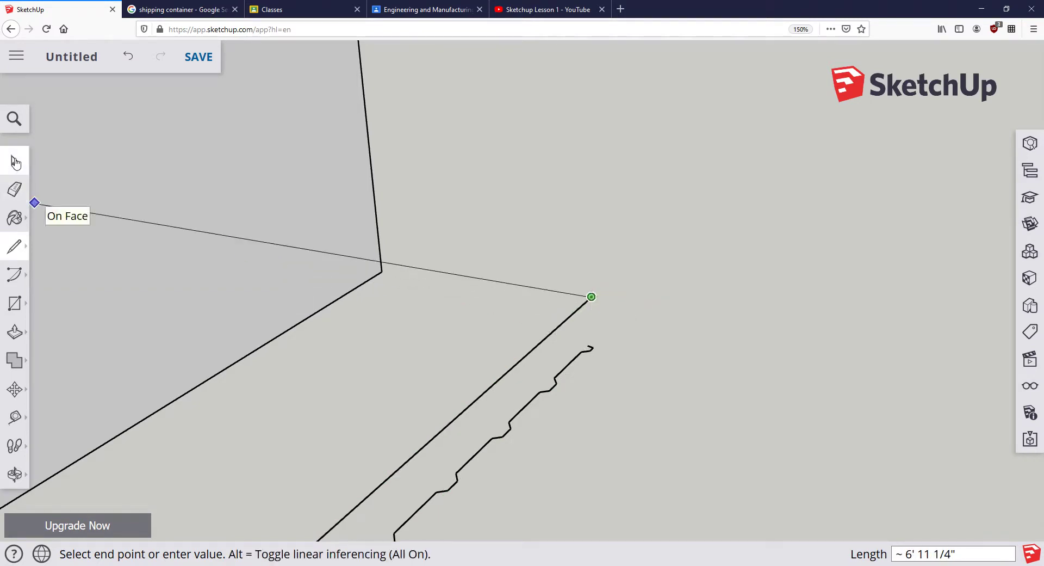
click(15, 162)
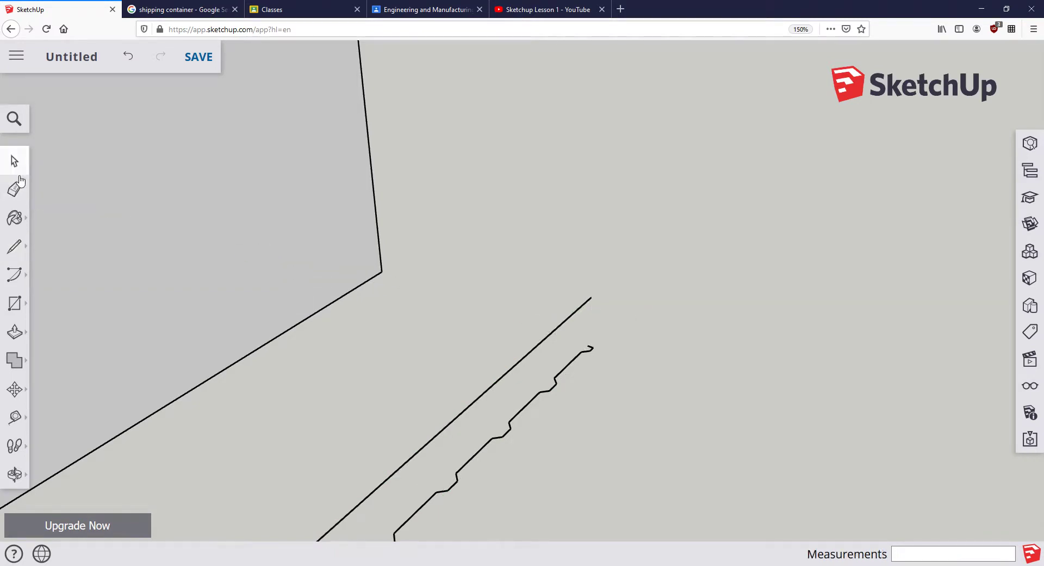
- Draw a line along the red axis from the siding row's far end to the long straight line
click(18, 249)
mouse_move(590, 293)
middle_down()
mouse_move(605, 350)
mouse_move(583, 377)
middle_up()
click(579, 384)
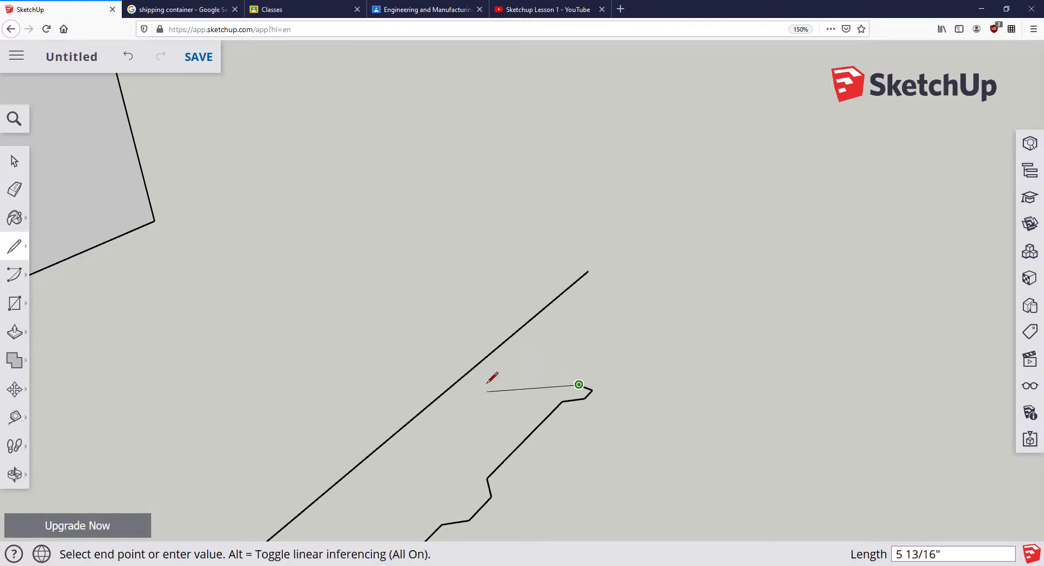
click(493, 351)
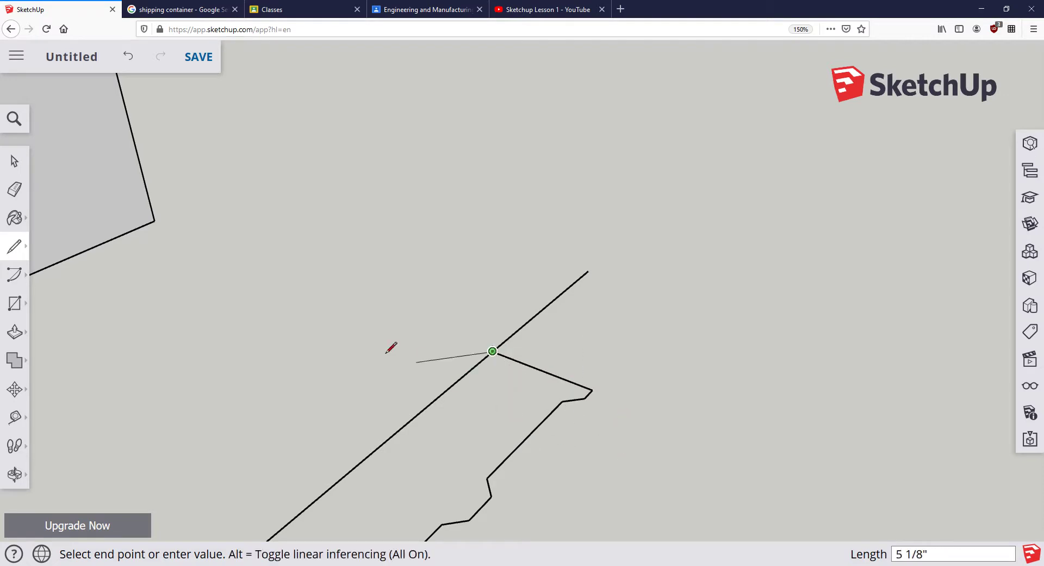
- Erase the part of the long straight line that overhangs the closing edge at the far end
click(14, 161)
scroll(475, 383, down, 1)
scroll(475, 382, down, 3)
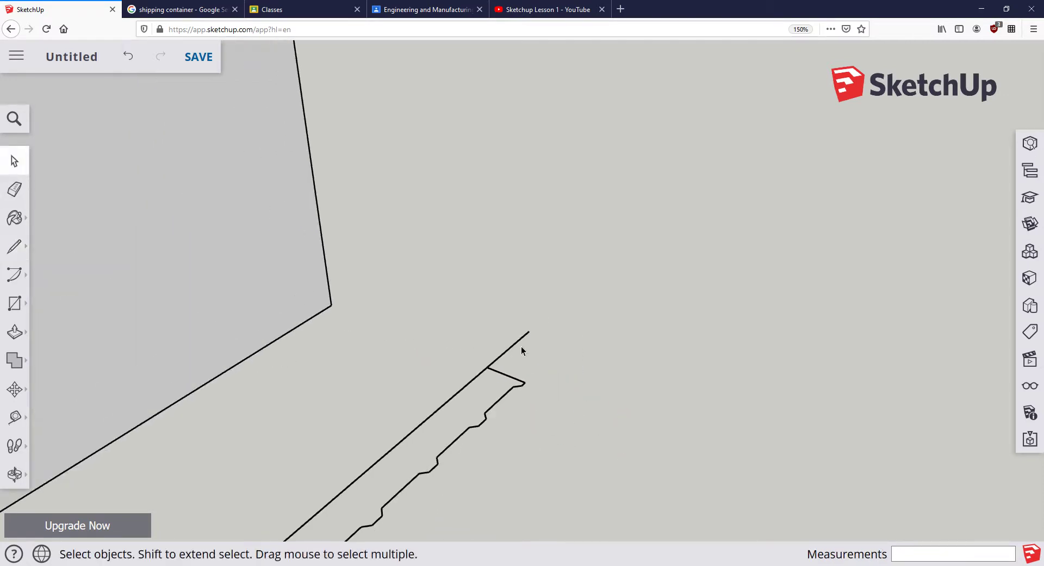
middle_drag(381, 424, 397, 422)
middle_drag(644, 391, 348, 402)
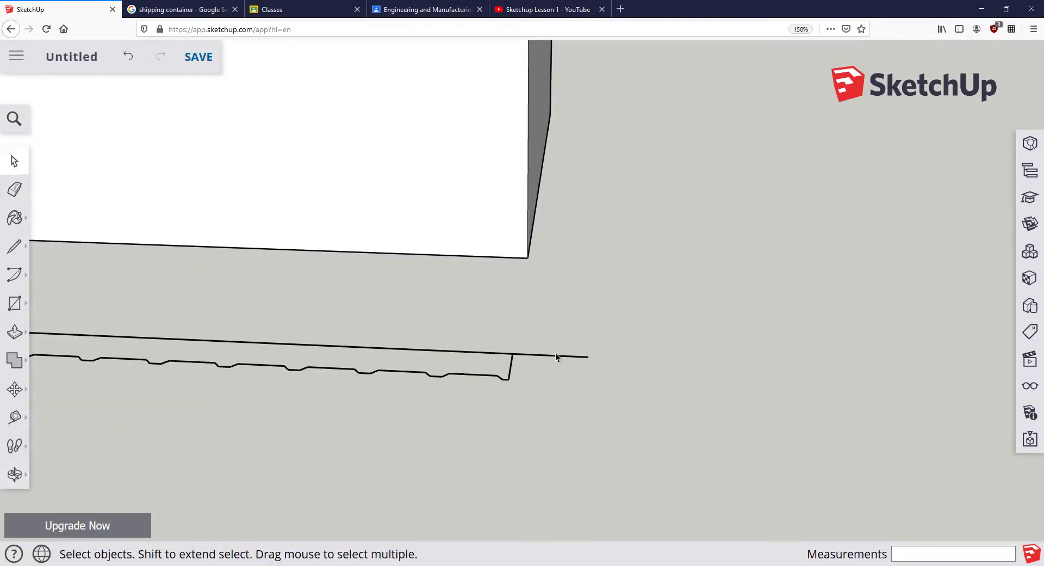
middle_drag(552, 357, 475, 377)
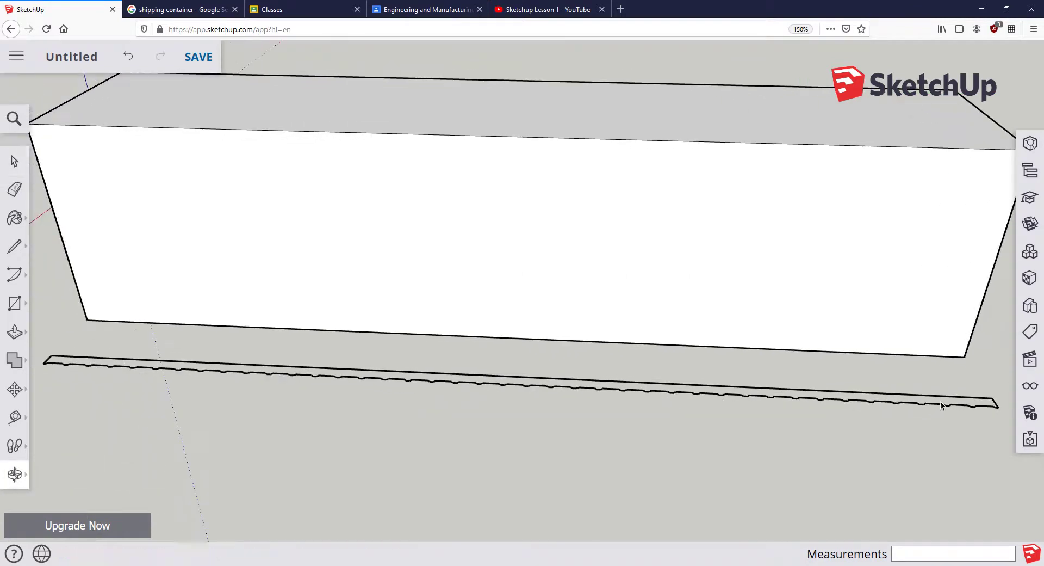
- Erase the short upright edge at the joint between the two twenty-section rows
scroll(487, 390, up, 4)
scroll(569, 397, up, 5)
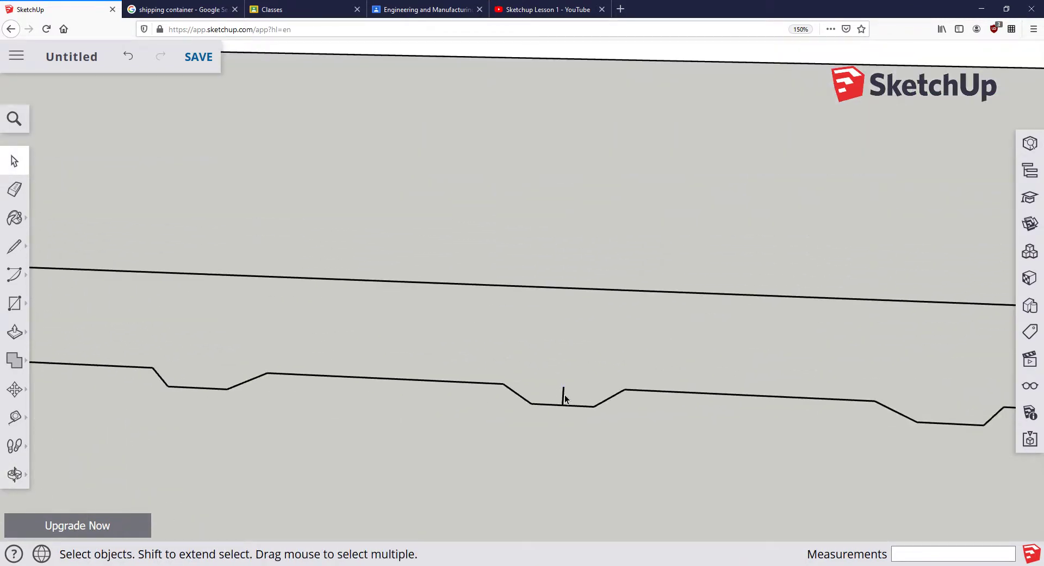
scroll(581, 405, down, 8)
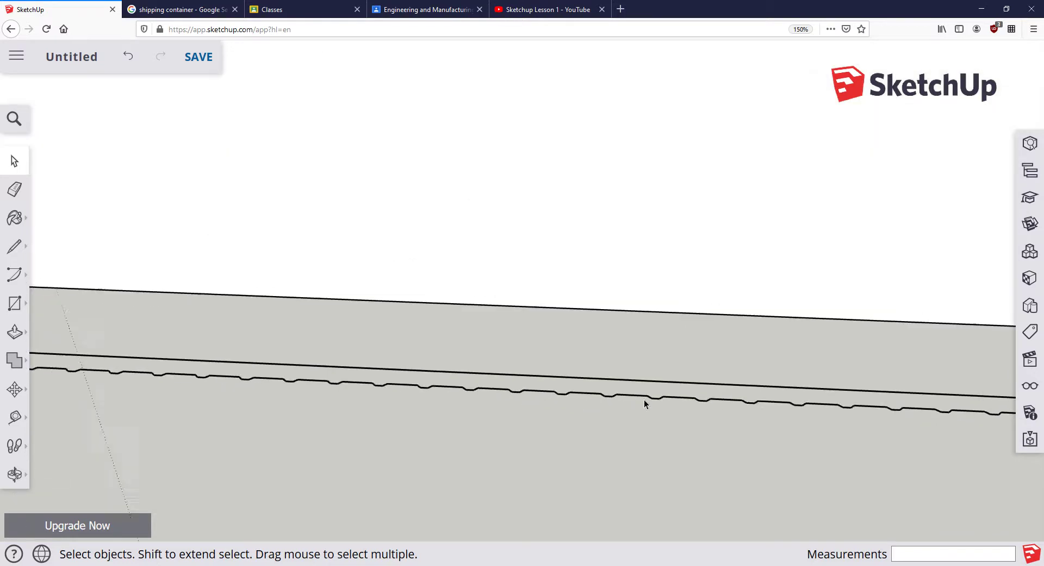
- Erase the closing edge between the long straight line and the short upright edge at the row's far end
middle_drag(835, 434, 606, 391)
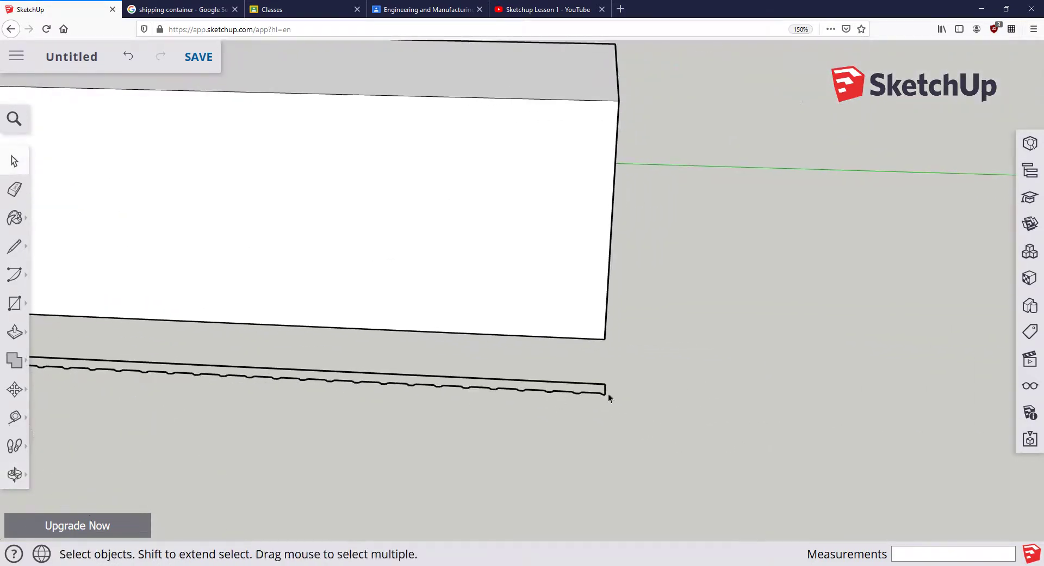
scroll(602, 391, up, 4)
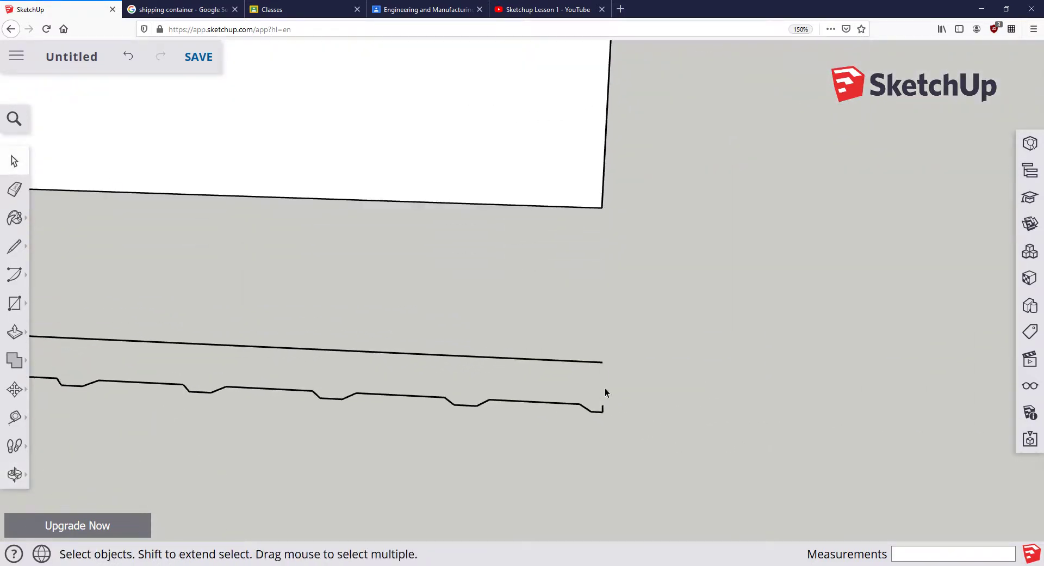
scroll(603, 390, up, 2)
- Draw a line from the short upright edge's endpoint to the long line's endpoint to close the profile into a face
key(l)
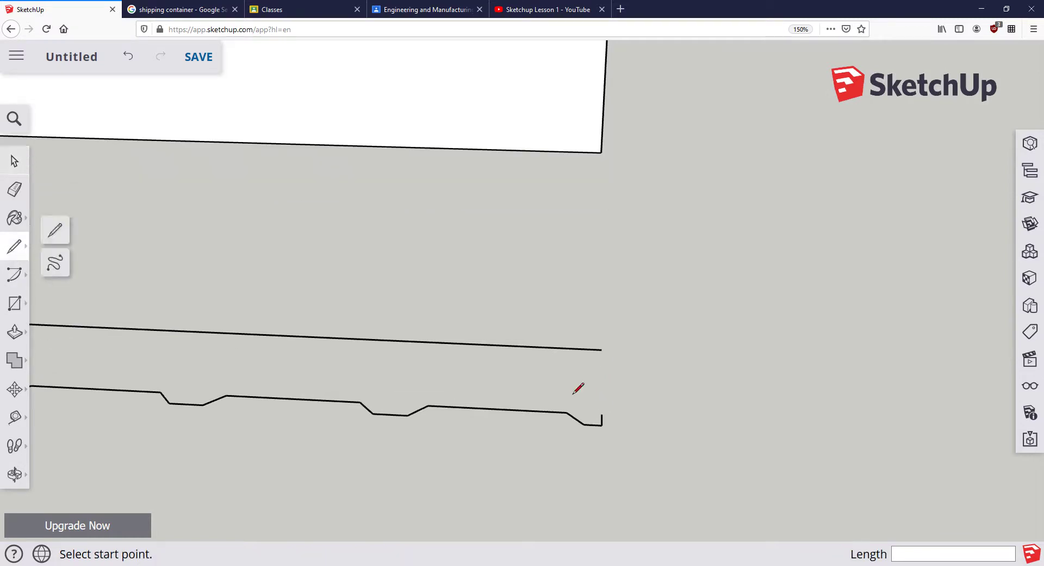
click(601, 414)
click(602, 350)
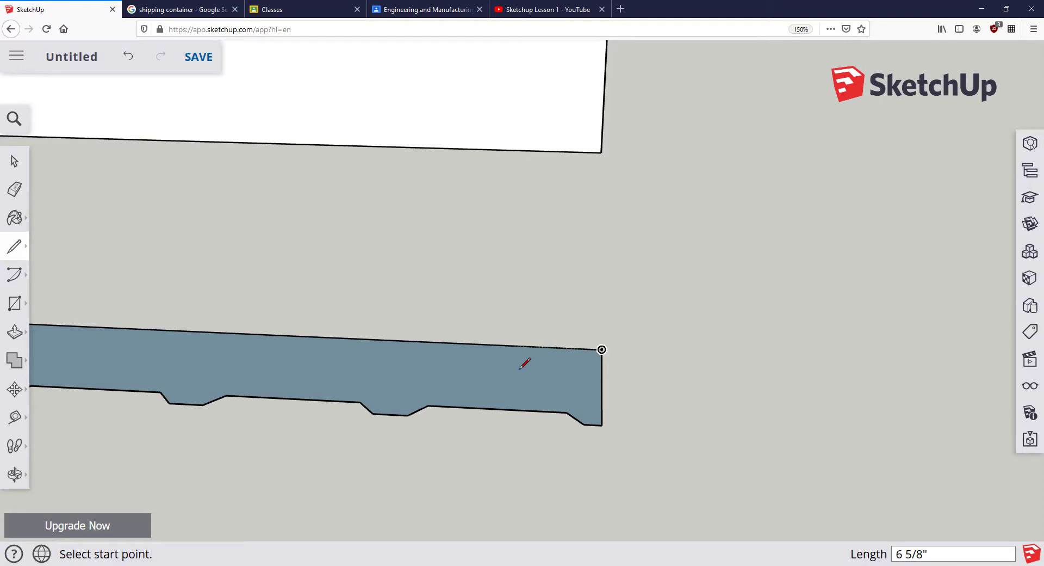
- Delete the newly drawn closing edge at the profile's far end
click(14, 161)
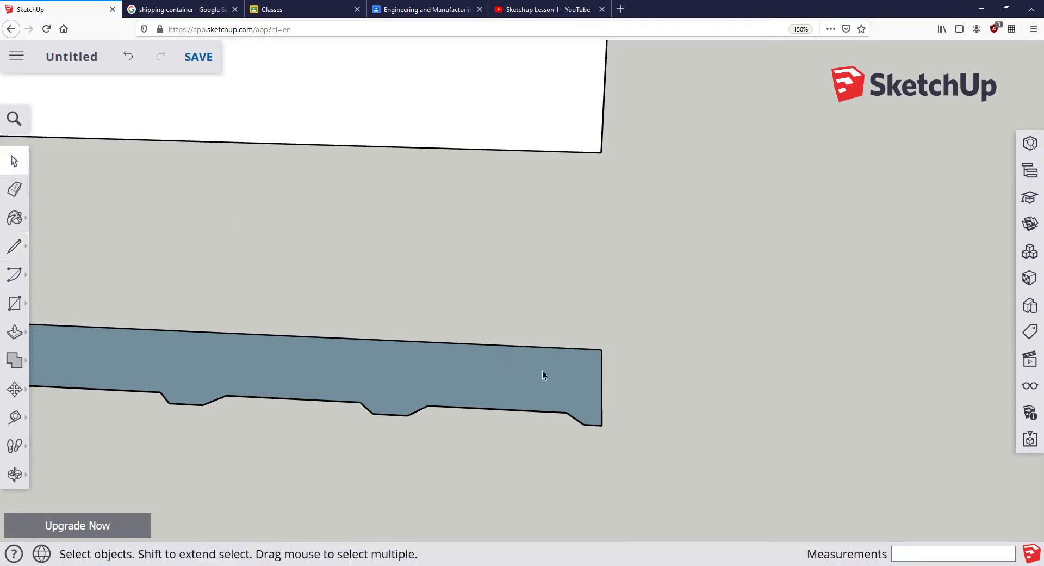
click(603, 372)
key(Delete)
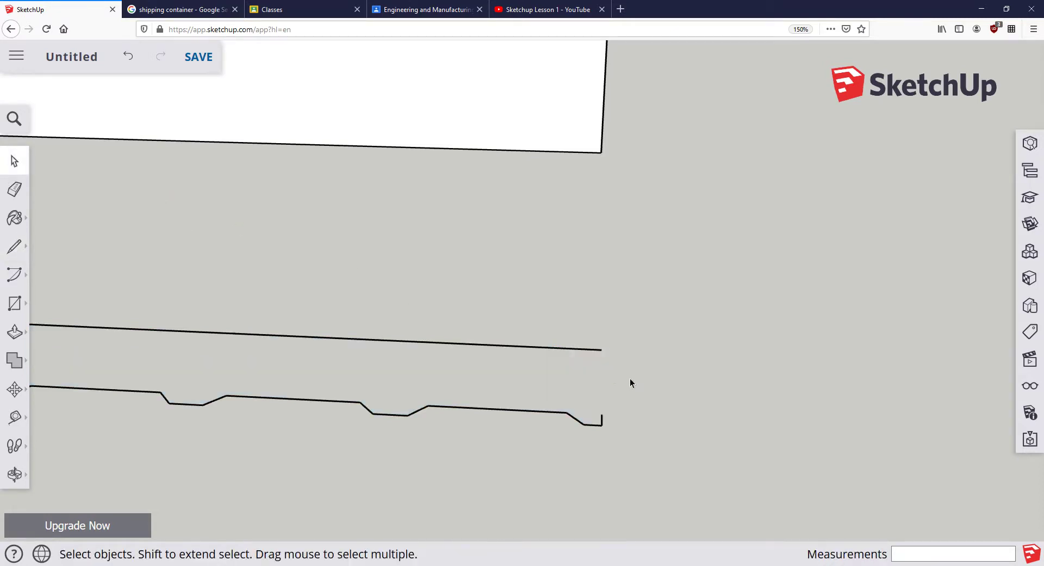
- Try to draw a closing edge from the short upright edge along the red axis to the long line's end
scroll(626, 381, up, 3)
scroll(612, 392, up, 2)
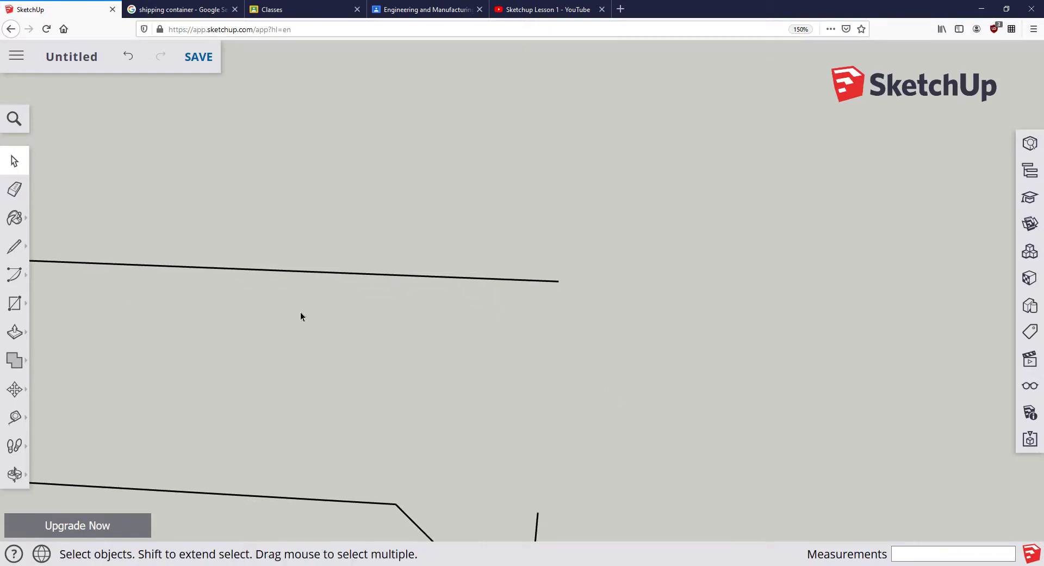
click(14, 246)
click(538, 512)
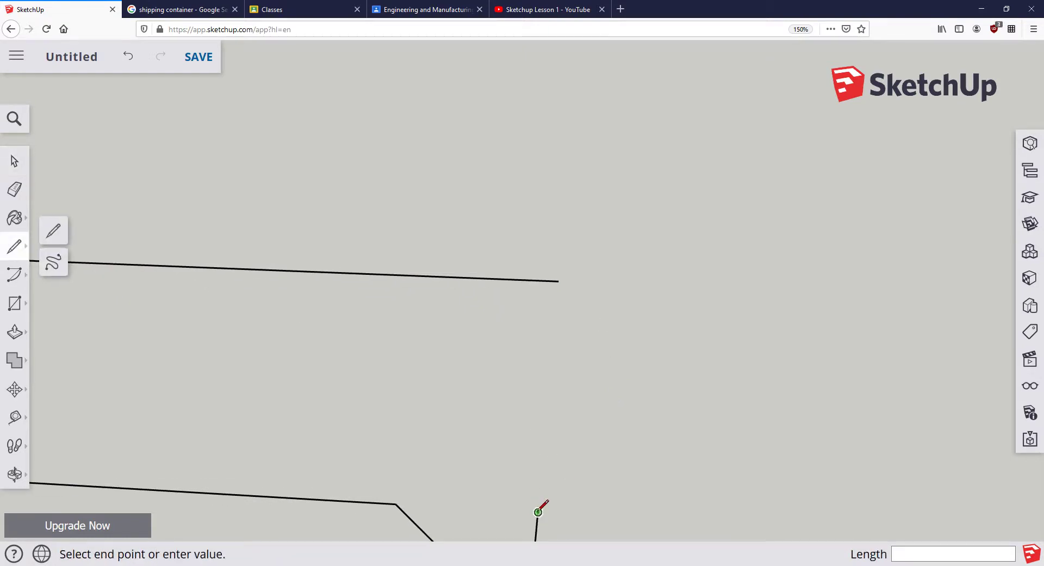
scroll(553, 349, up, 3)
shift+middle_drag(531, 267, 564, 139)
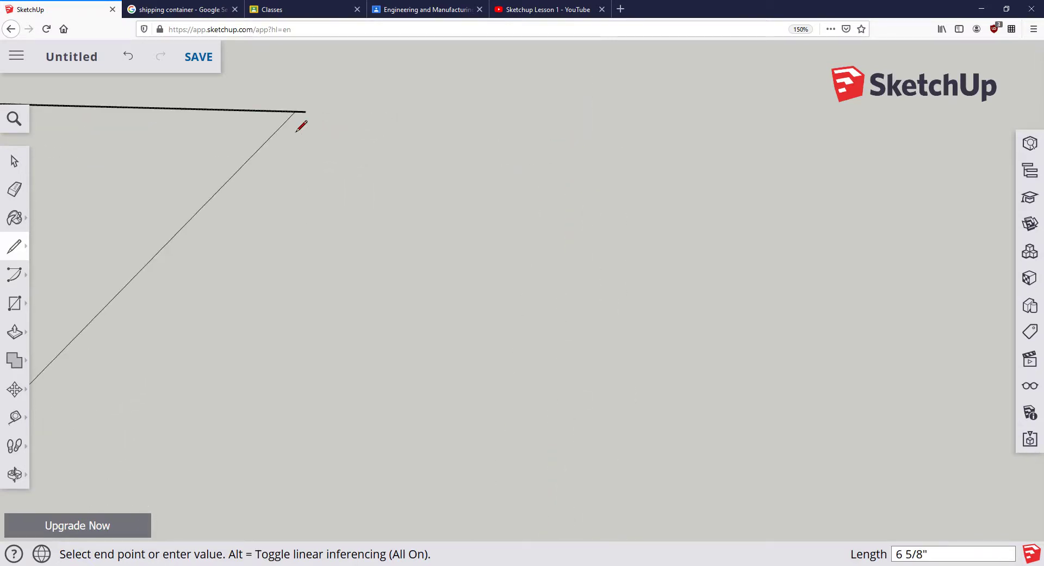
shift+middle_drag(329, 145, 693, 225)
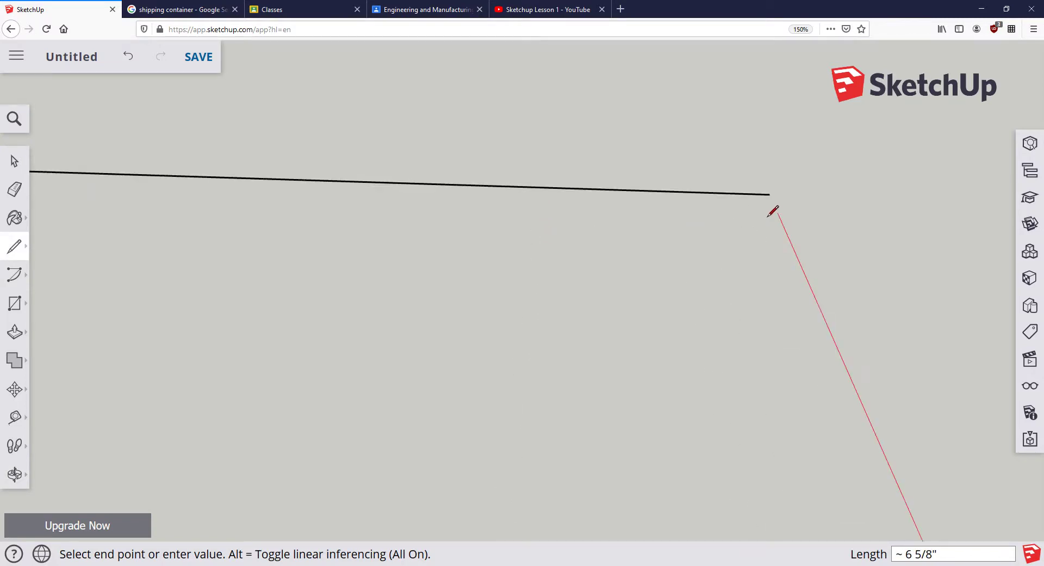
click(796, 240)
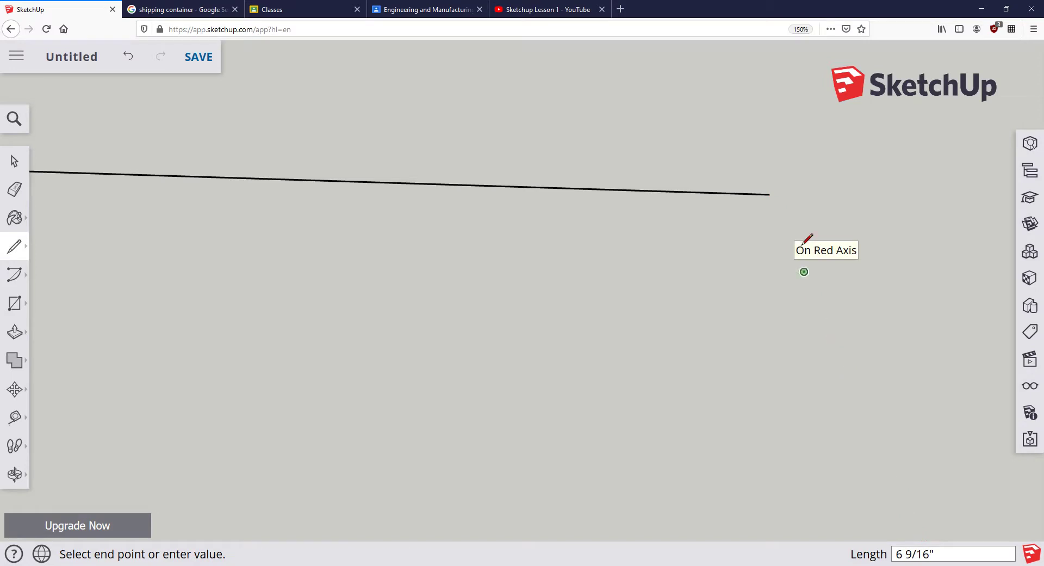
scroll(830, 272, down, 5)
scroll(873, 387, down, 5)
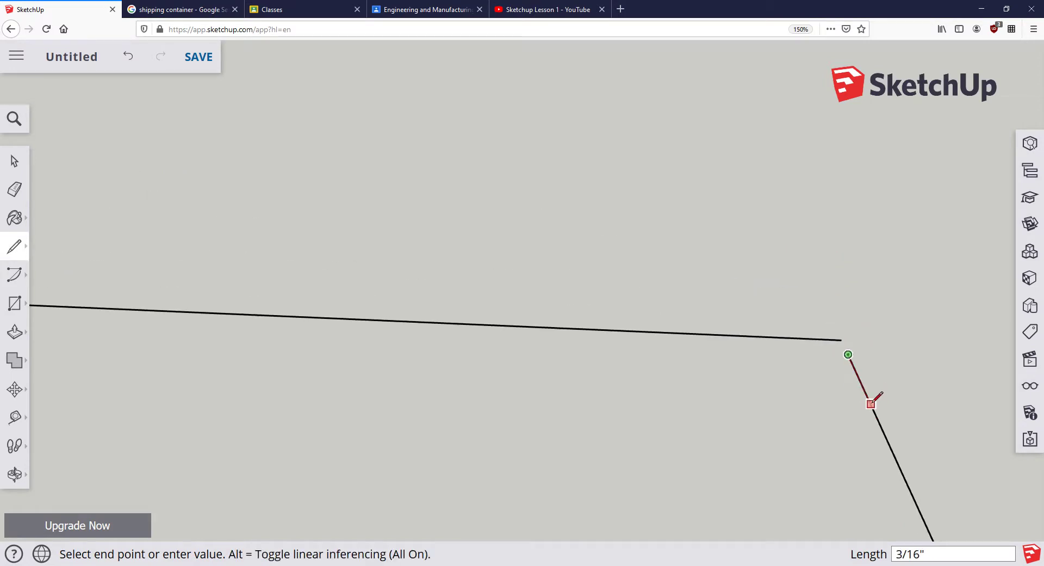
scroll(880, 361, down, 5)
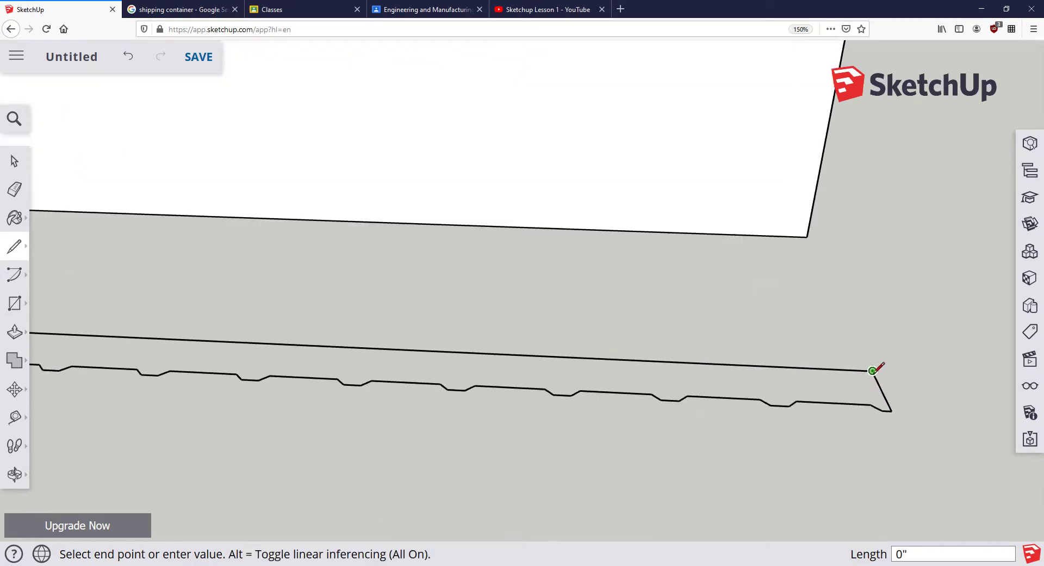
- Delete the misplaced closing edge that stops short of the long straight line
click(13, 162)
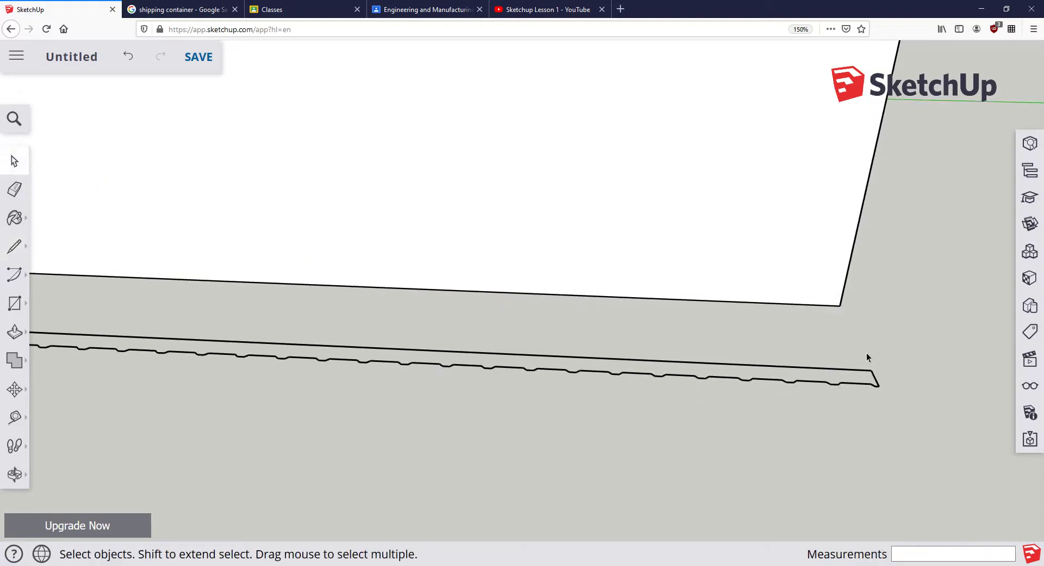
scroll(881, 386, down, 5)
scroll(880, 387, up, 10)
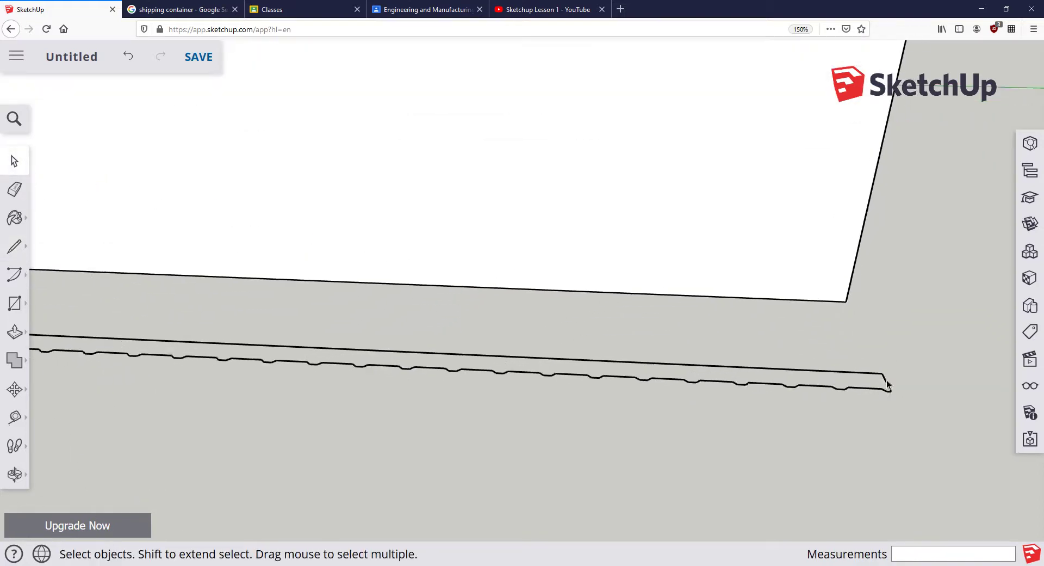
scroll(847, 377, up, 3)
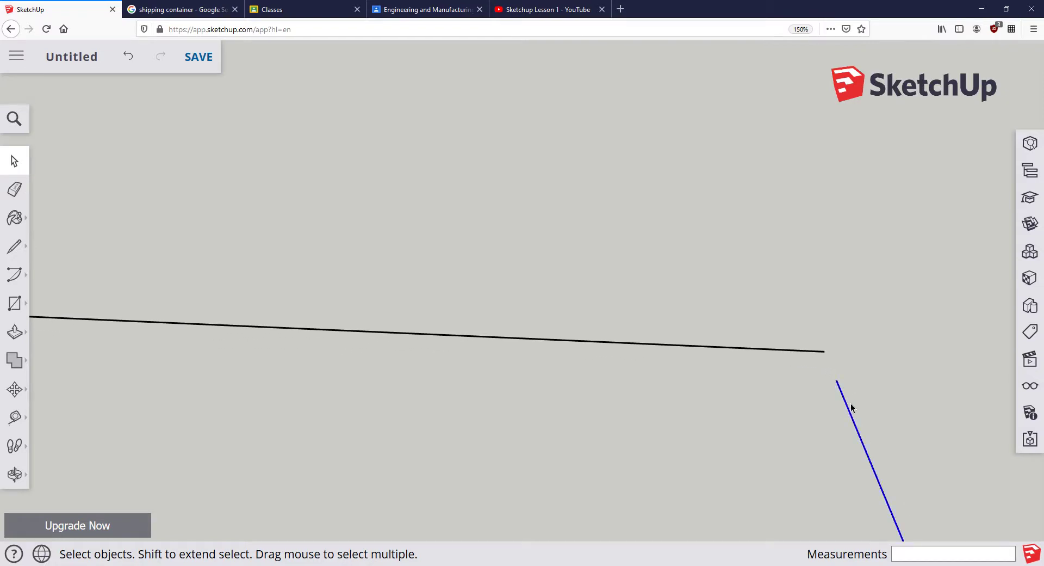
scroll(851, 407, down, 5)
- Draw a line from the short upright edge's endpoint to the long line's endpoint, closing the corrugated profile into a face
middle_drag(949, 455, 704, 340)
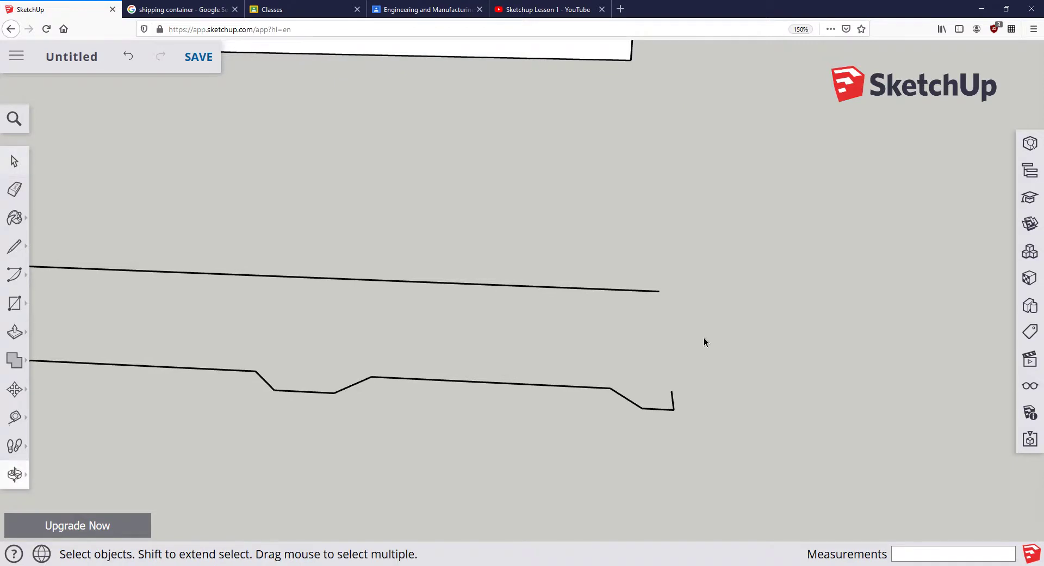
click(14, 247)
click(672, 390)
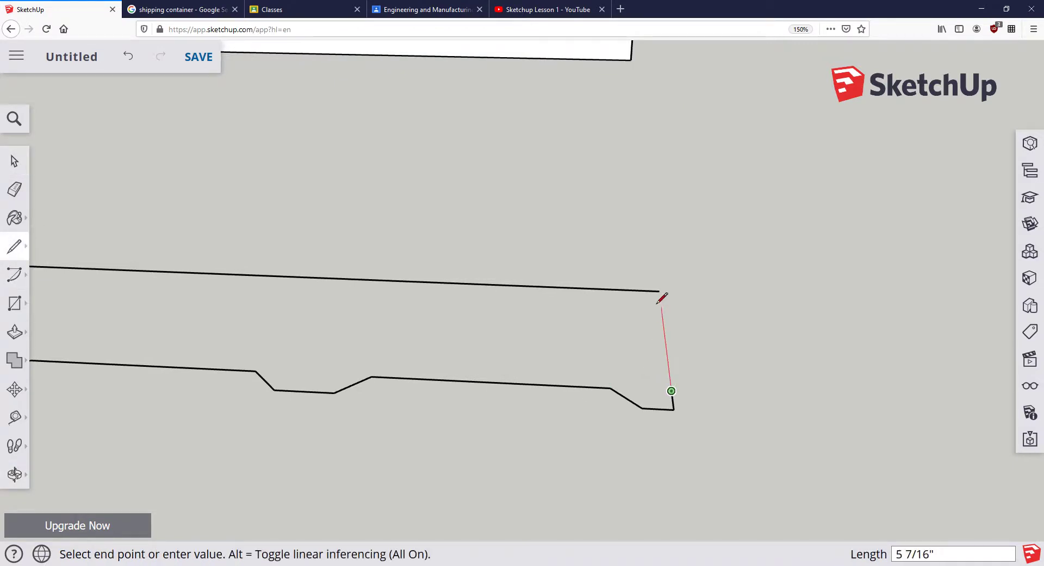
click(659, 291)
scroll(642, 307, down, 5)
scroll(437, 278, down, 8)
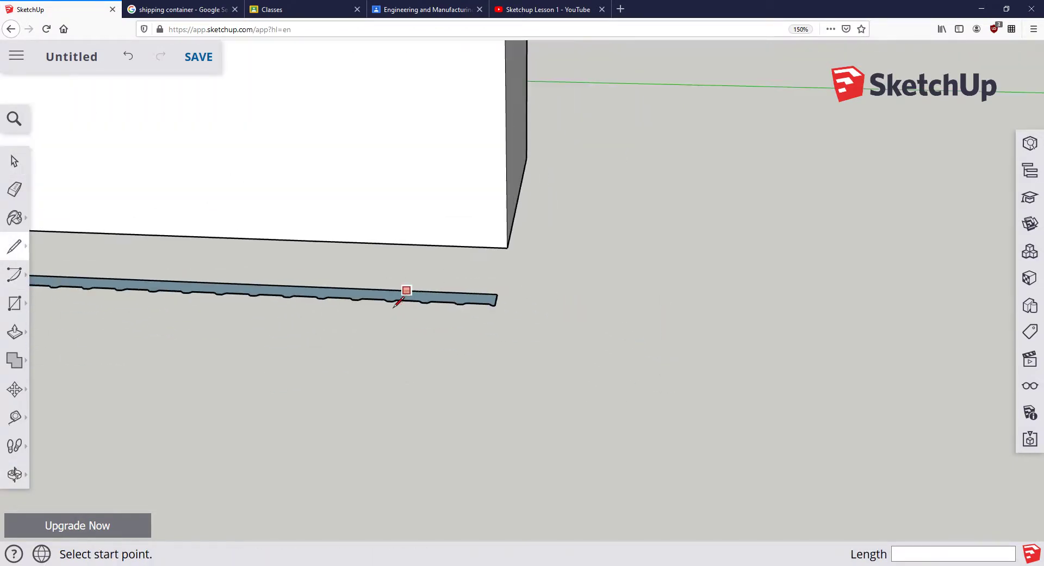
- Push/Pull the corrugated profile face up to the container's upper corner, a height of 9' 6"
middle_drag(385, 330, 399, 422)
scroll(614, 372, up, 6)
scroll(614, 373, down, 3)
middle_drag(665, 354, 303, 356)
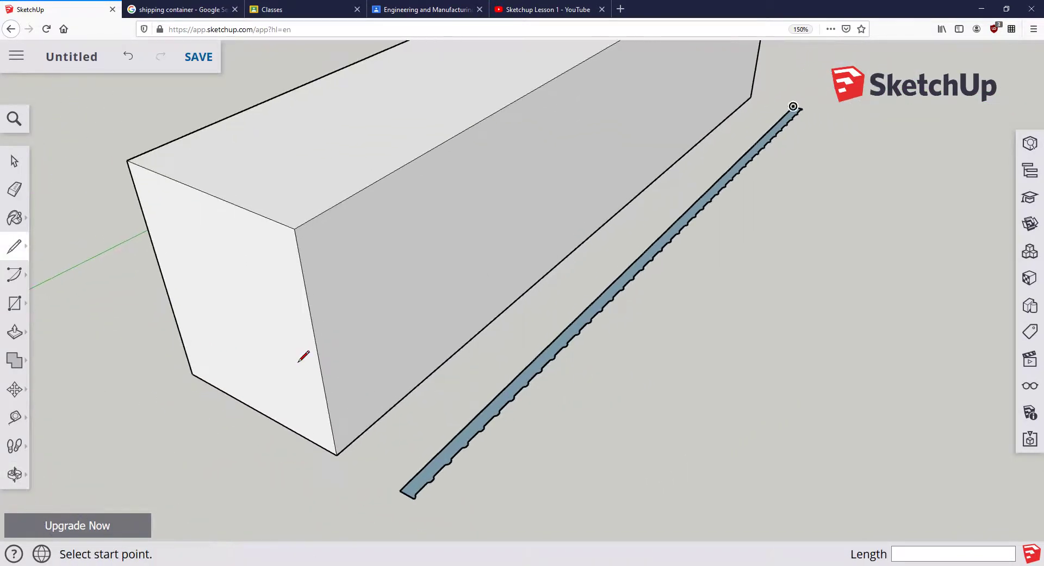
click(14, 332)
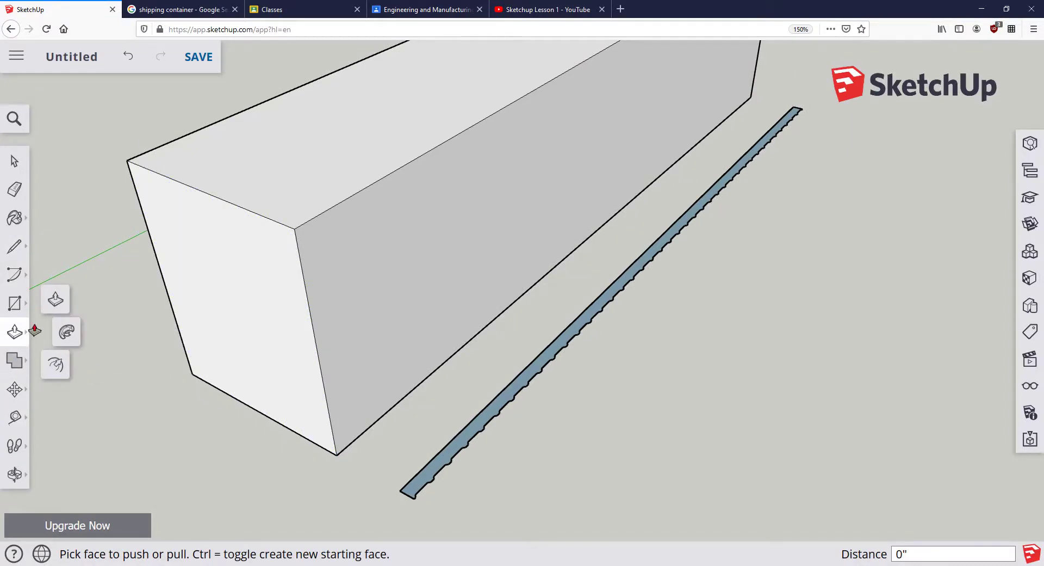
click(55, 303)
scroll(398, 504, up, 6)
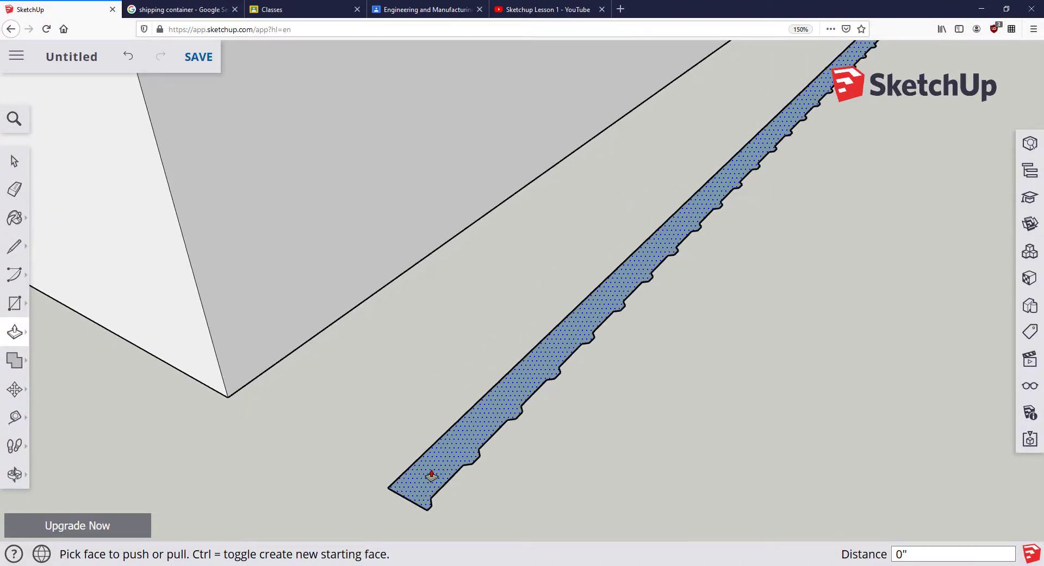
drag(431, 475, 408, 373)
scroll(418, 403, down, 3)
middle_drag(408, 374, 347, 291)
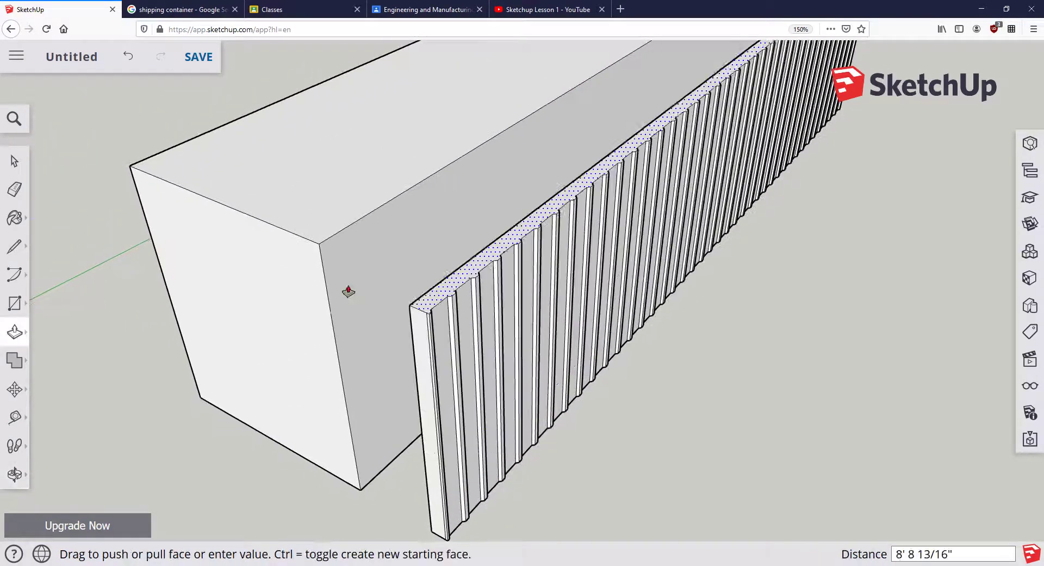
click(320, 246)
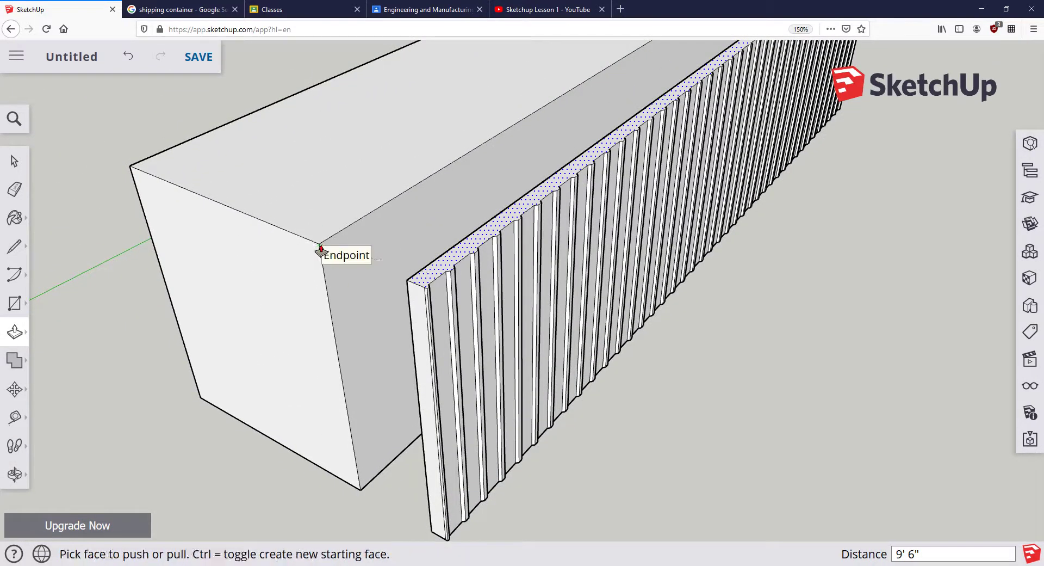
scroll(321, 248, down, 3)
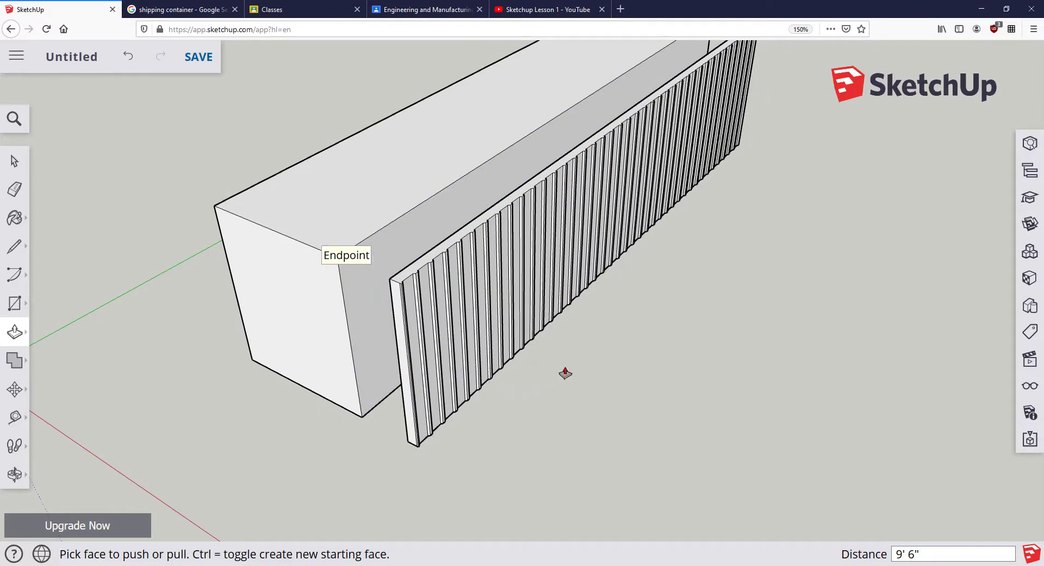
- Select the entire extruded siding panel without the container, and clear the selection
key(space)
middle_drag(537, 427, 637, 395)
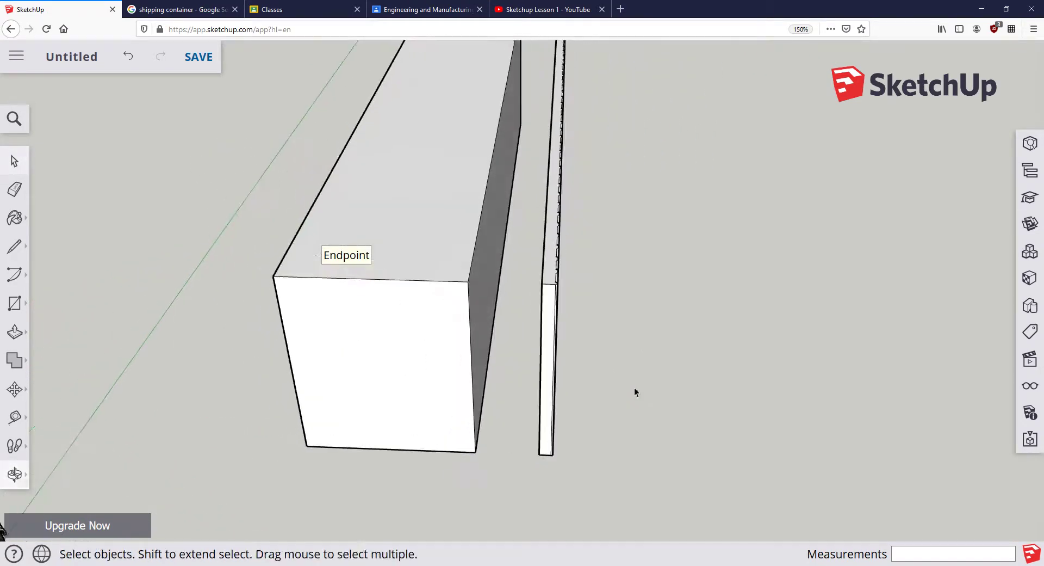
scroll(638, 395, down, 5)
scroll(625, 380, up, 2)
drag(610, 477, 549, 118)
middle_drag(620, 236, 600, 223)
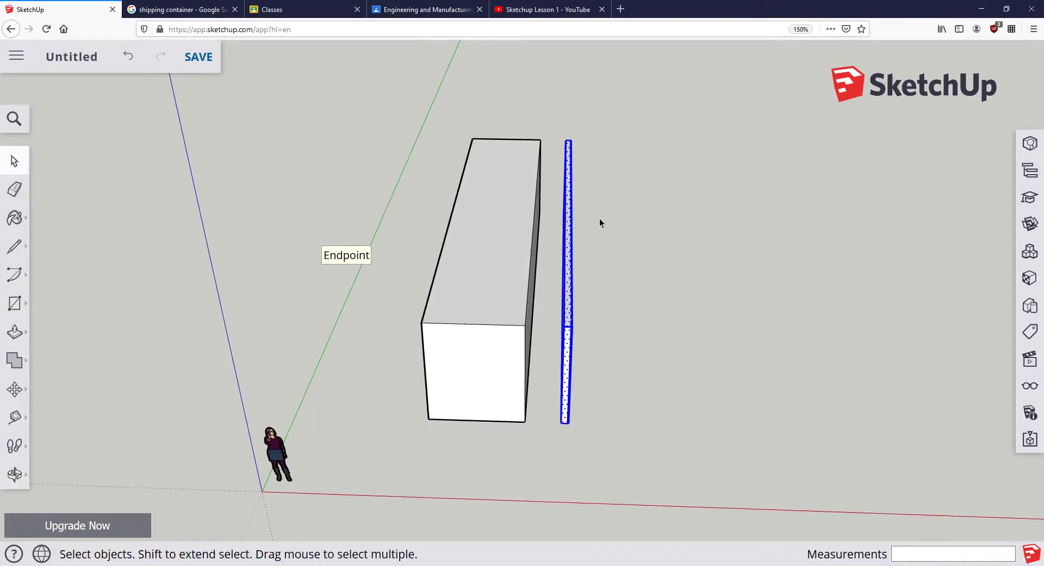
click(629, 237)
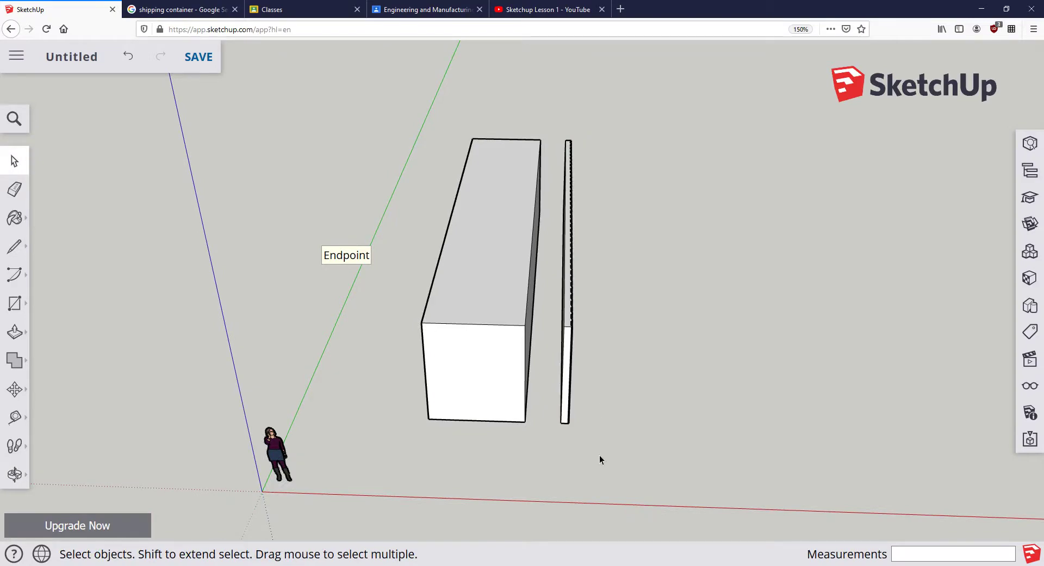
- Try a crossing selection and an enclosing selection over the panel's near ribs and container corner, clearing each selection
middle_drag(566, 426, 465, 419)
scroll(489, 443, up, 2)
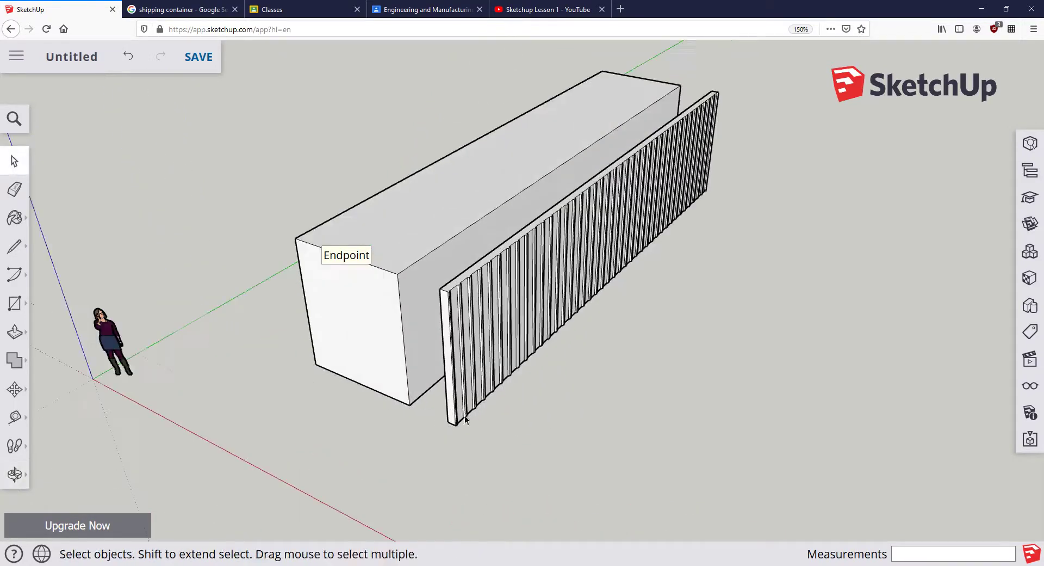
drag(510, 462, 365, 235)
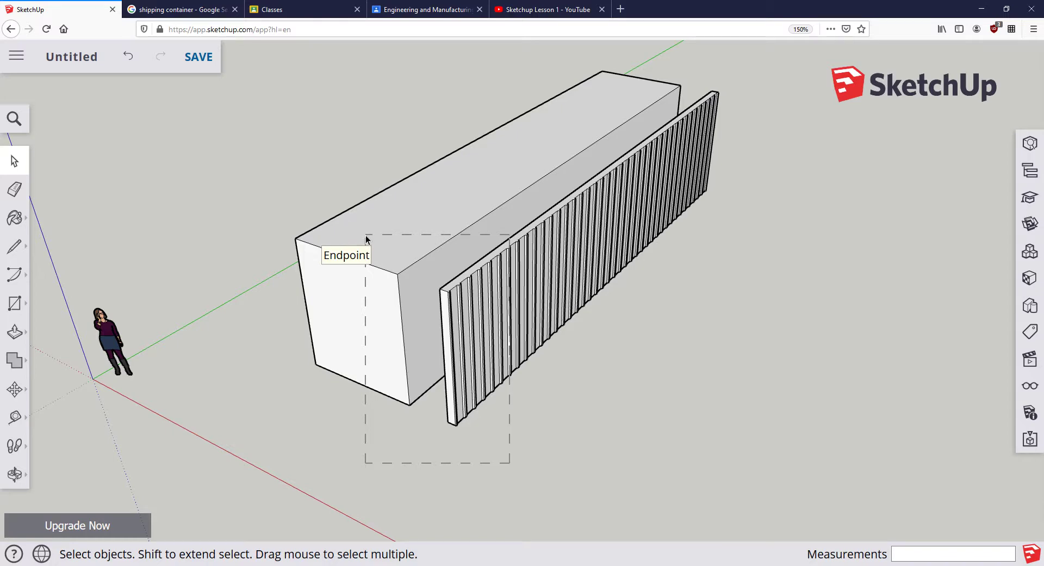
drag(365, 236, 365, 235)
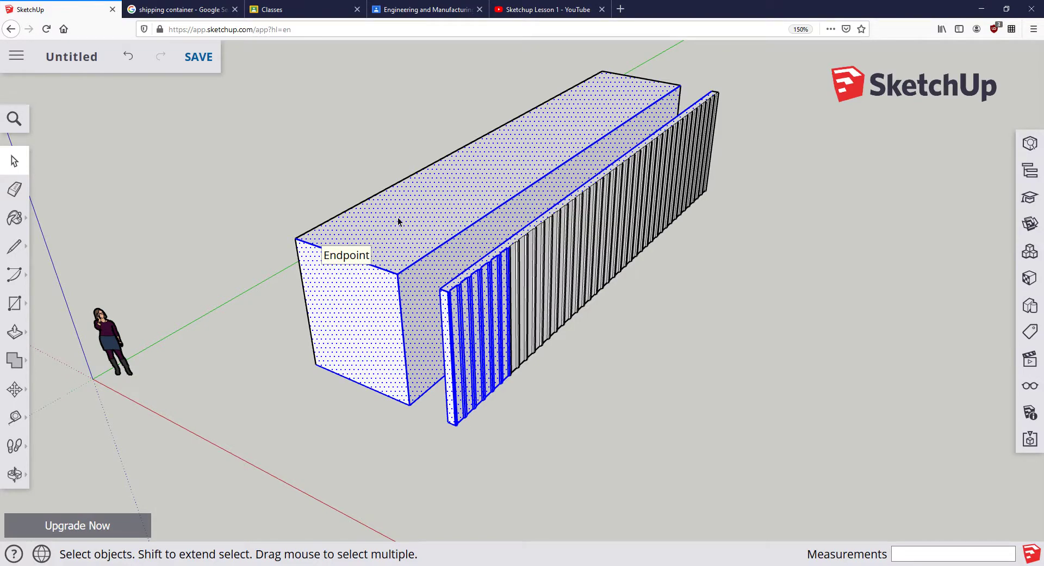
click(373, 158)
drag(368, 148, 512, 481)
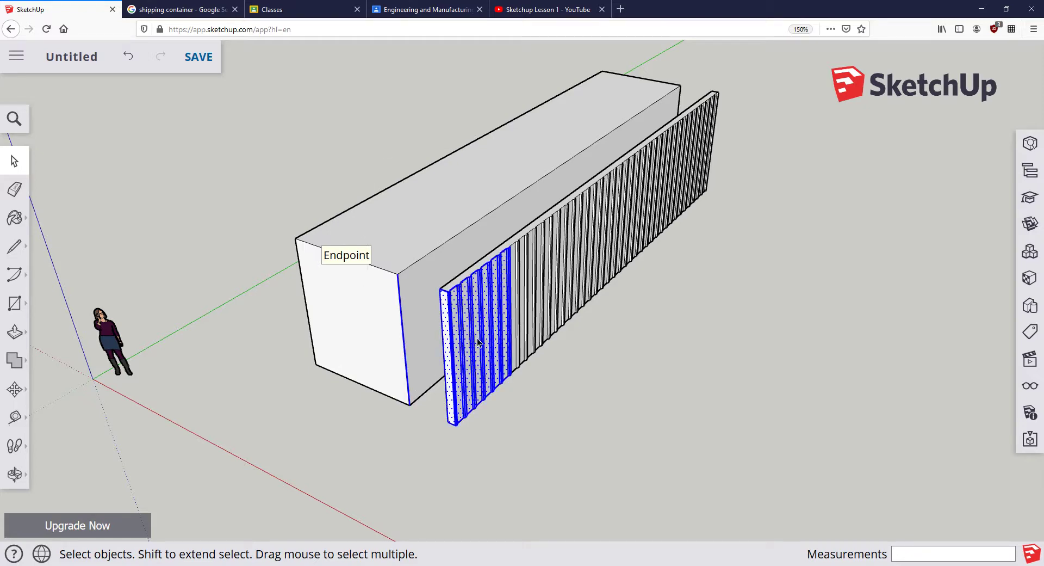
click(518, 433)
- Select the whole siding panel beside the container and make it a group
middle_drag(518, 432, 637, 451)
drag(603, 240, 560, 81)
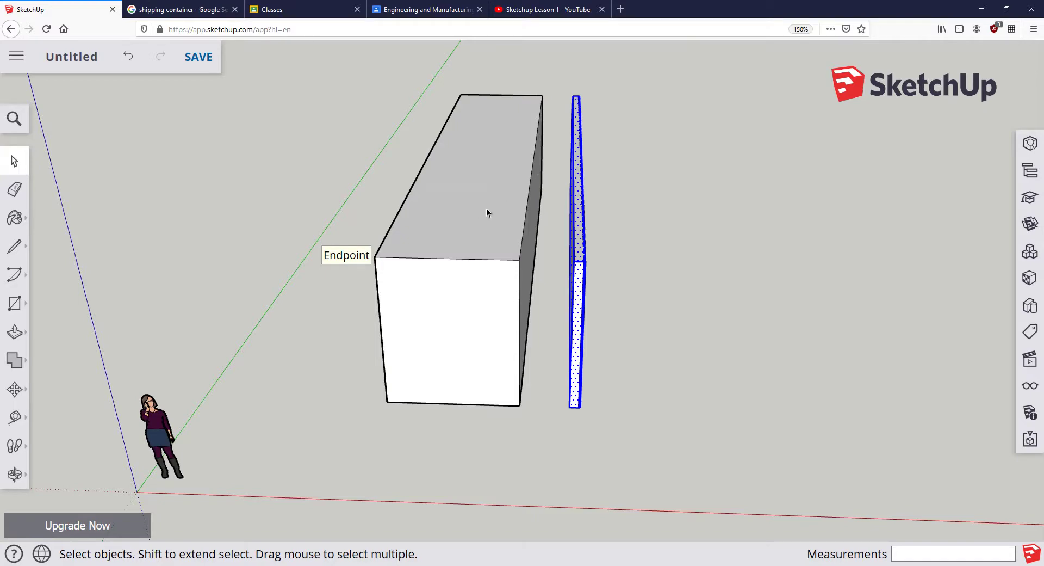
scroll(610, 260, up, 1)
middle_drag(609, 260, 499, 329)
right_click(498, 320)
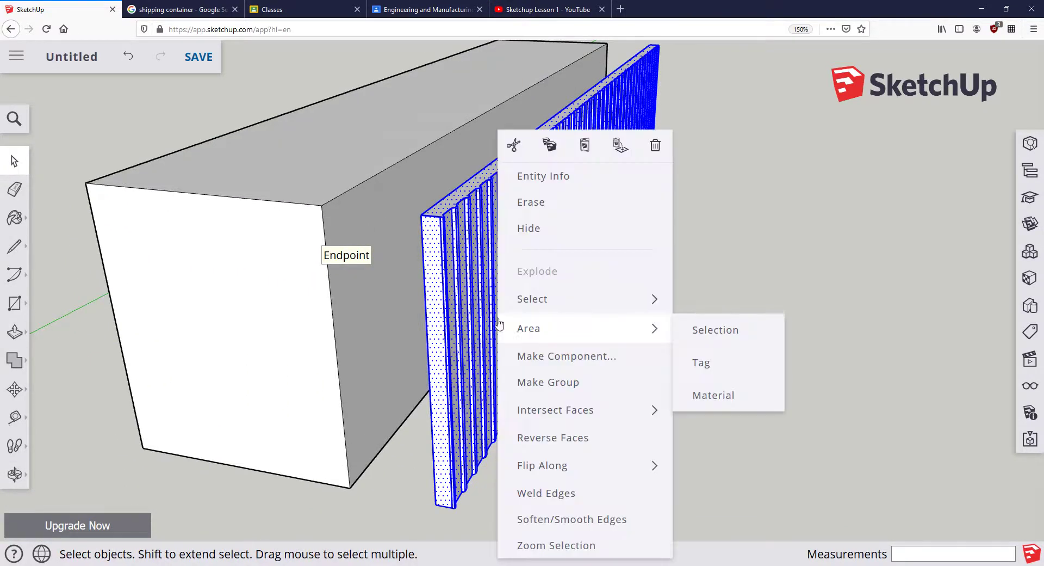
click(567, 382)
scroll(546, 399, up, 2)
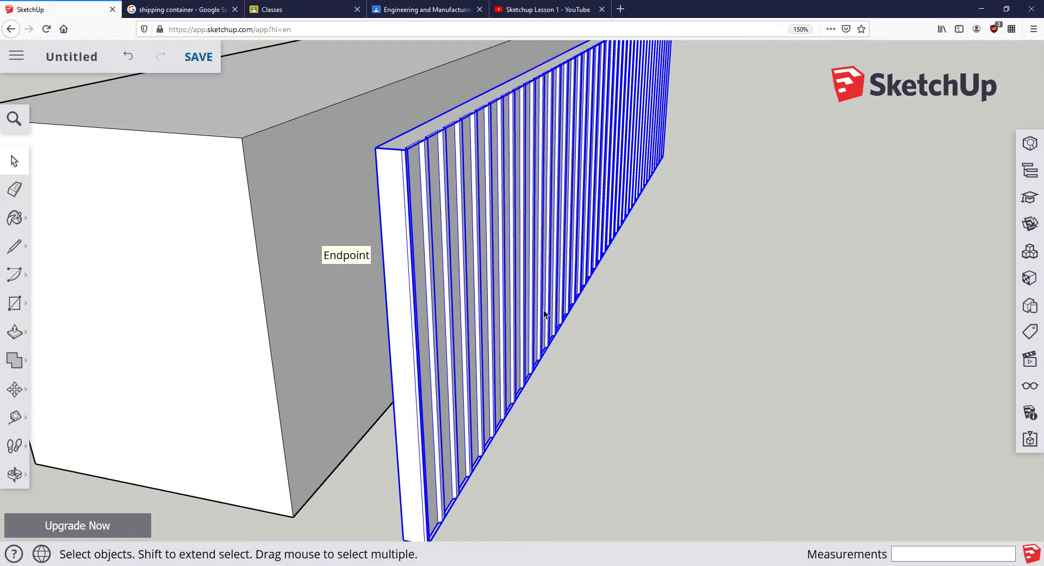
- Explode the siding panel group and clear the selection
scroll(488, 371, down, 4)
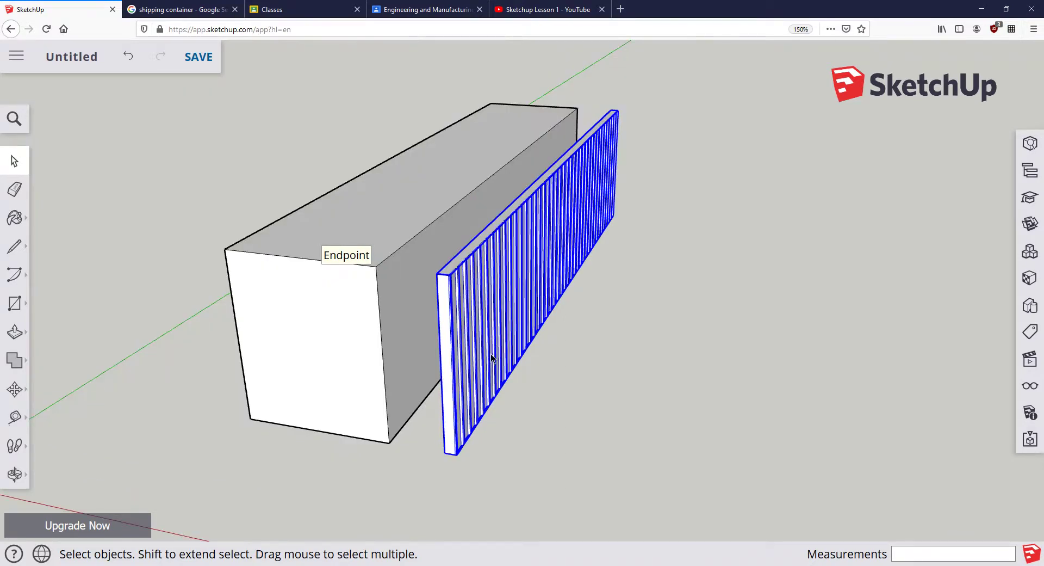
right_click(511, 347)
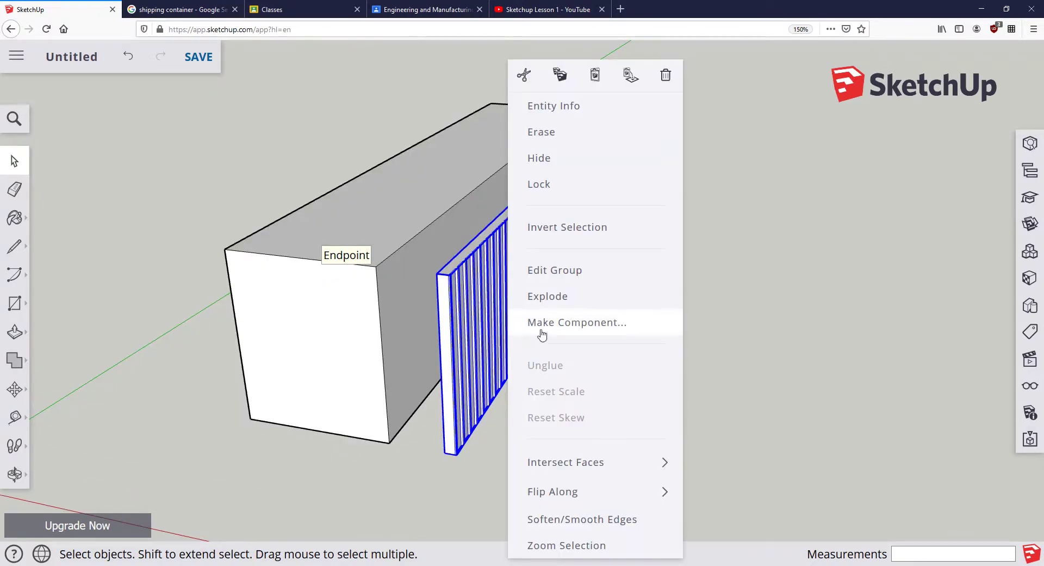
click(549, 296)
click(544, 361)
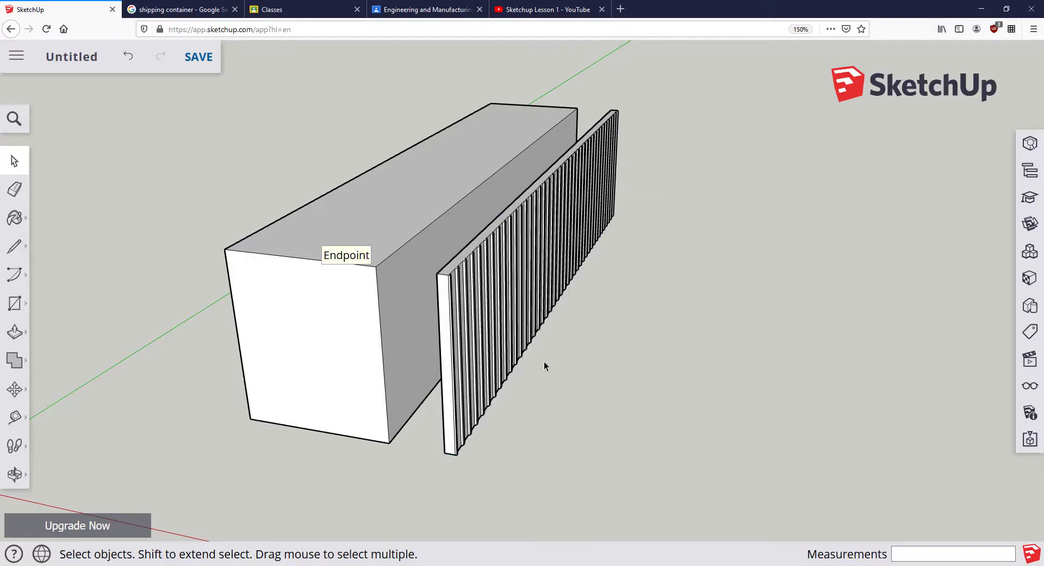
- Select a single rib face on the ungrouped siding panel
scroll(539, 351, up, 2)
scroll(514, 330, up, 3)
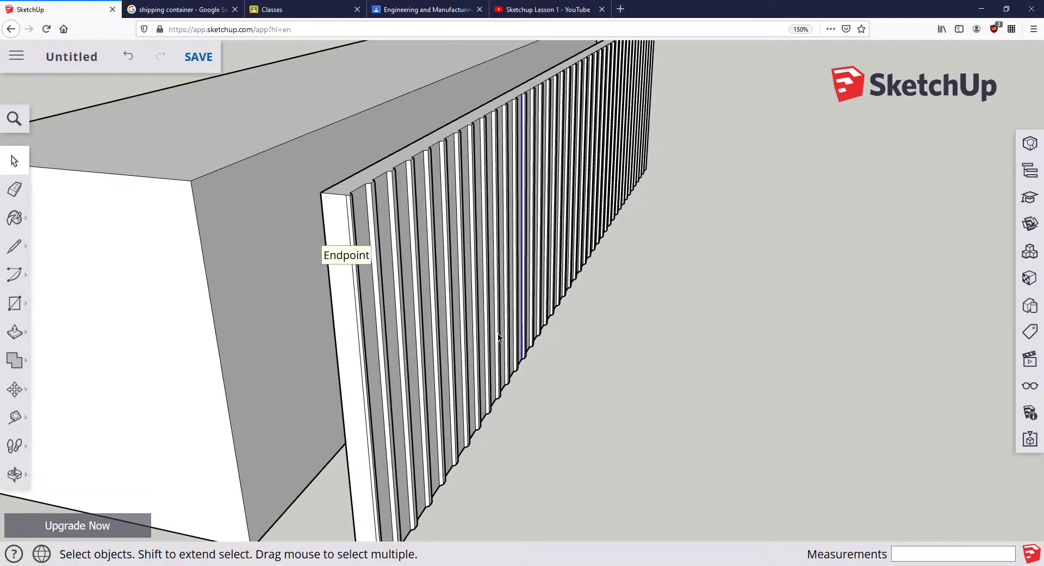
click(429, 411)
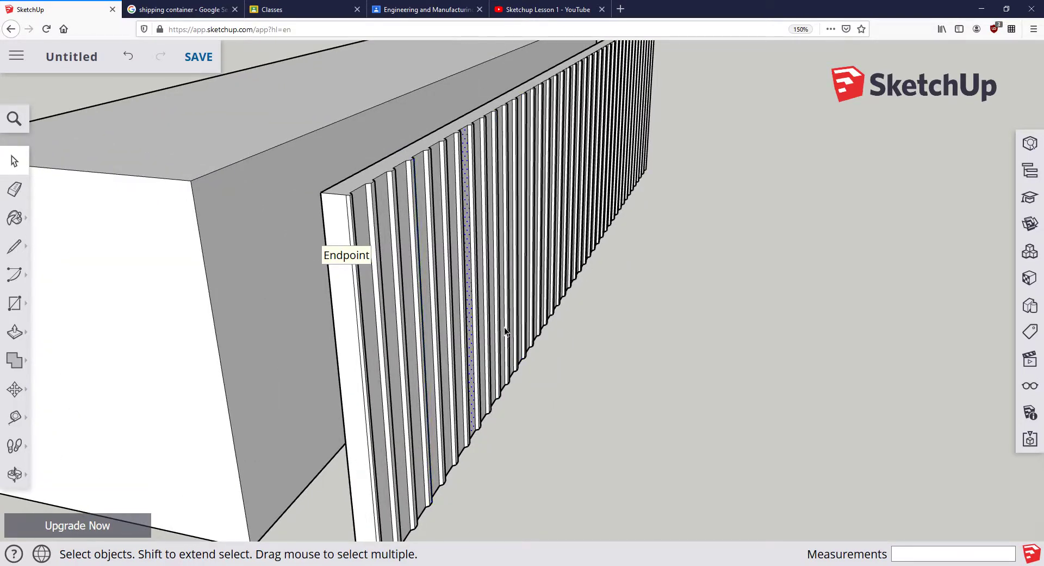
- Select the entire siding panel beside the container and make it a group again
scroll(554, 363, down, 5)
middle_drag(558, 375, 648, 383)
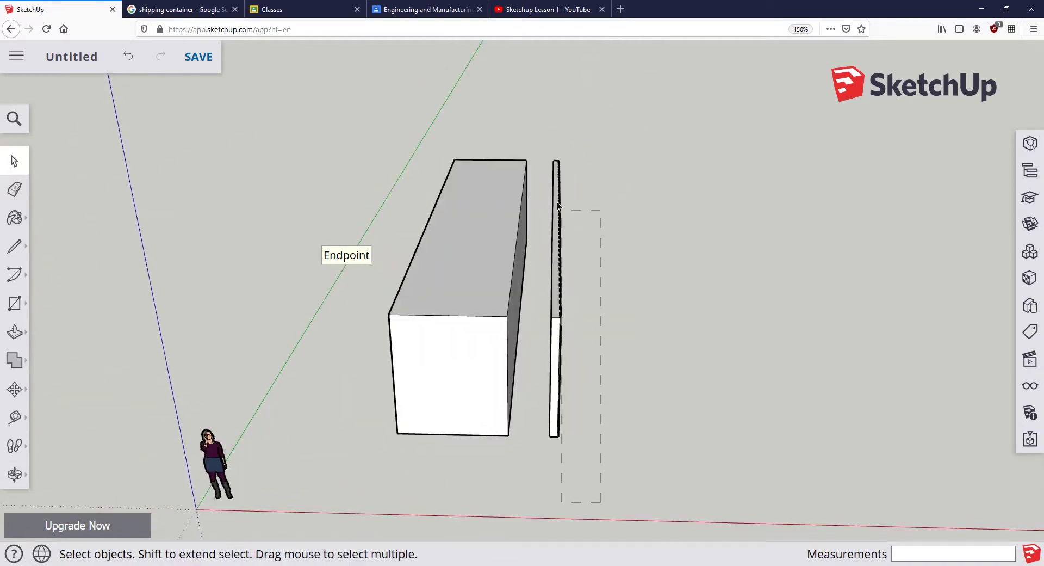
drag(539, 162, 539, 151)
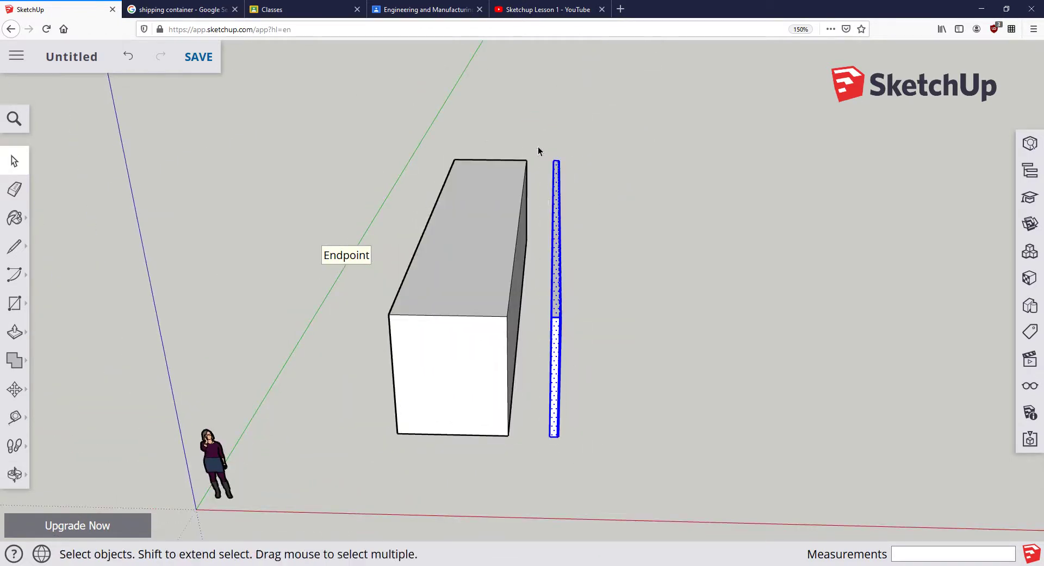
right_click(557, 278)
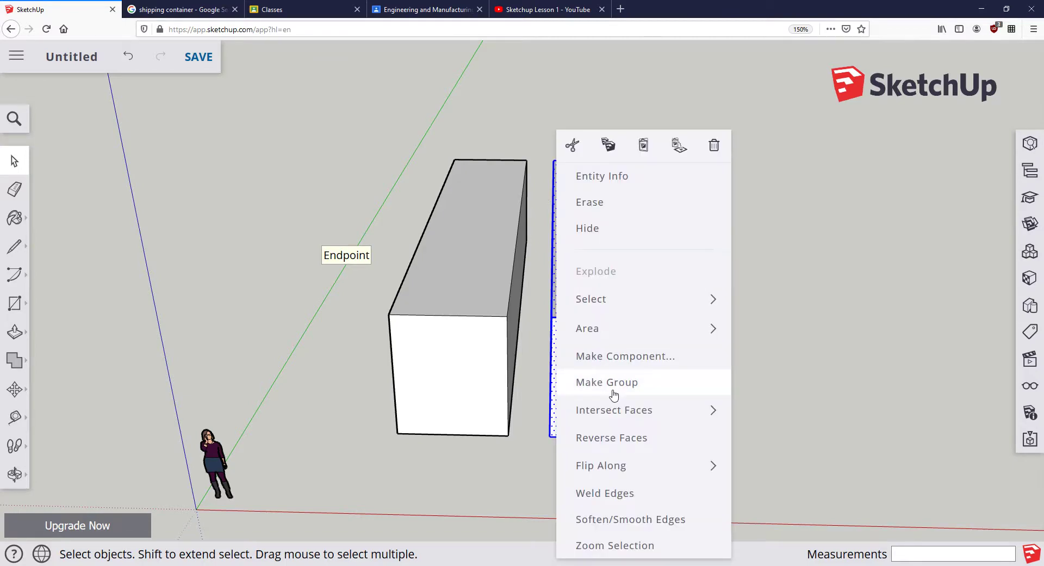
click(635, 376)
middle_drag(635, 379, 498, 409)
scroll(494, 390, up, 5)
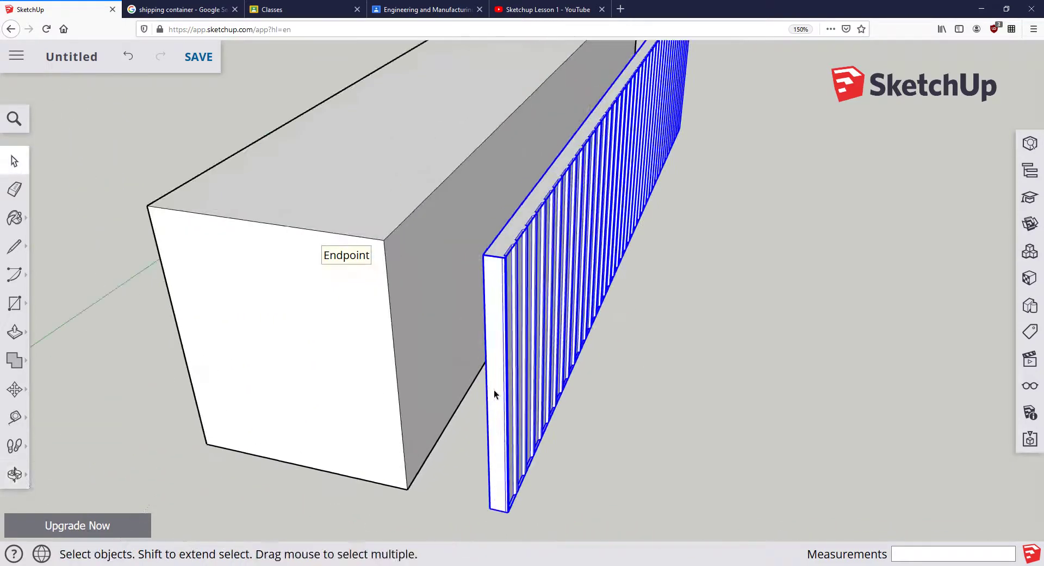
- Delete the container's long side face that faces the siding panel
click(435, 308)
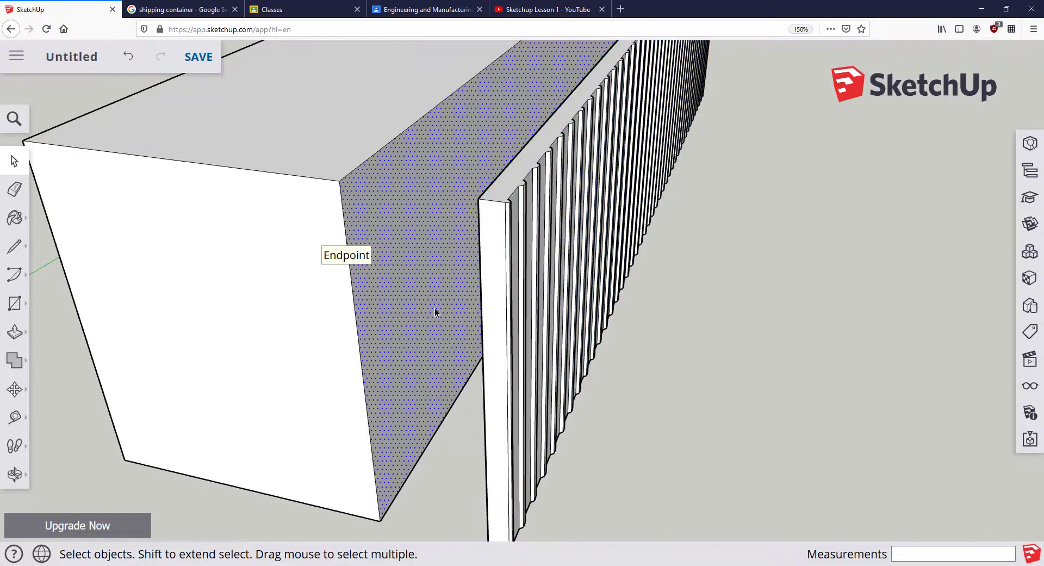
key(Delete)
scroll(427, 293, down, 5)
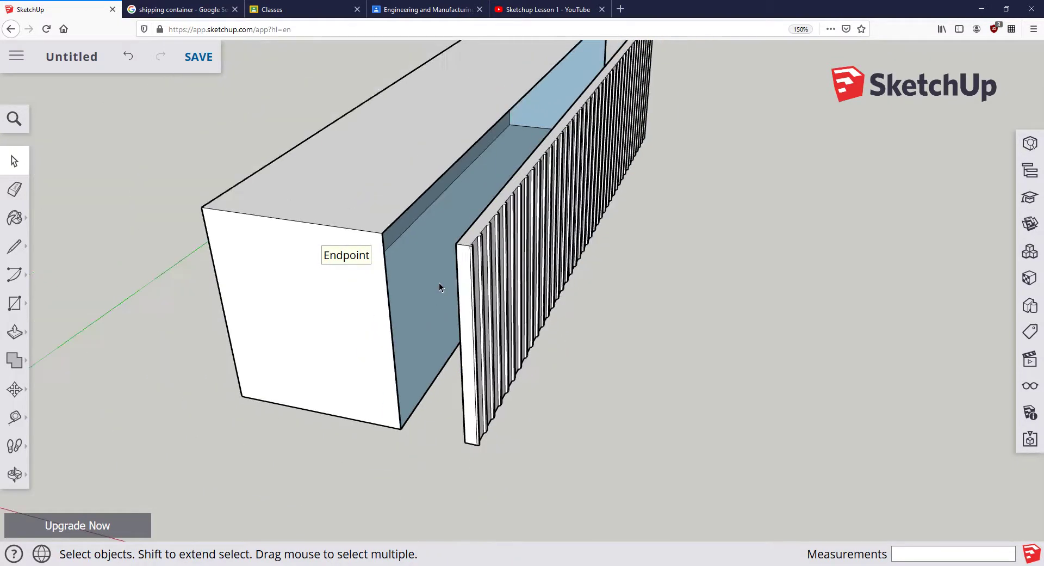
- Select the siding panel group and move it about 5' 4 5/8" farther away from the container's open side
middle_drag(505, 211, 472, 288)
scroll(469, 286, up, 2)
click(478, 291)
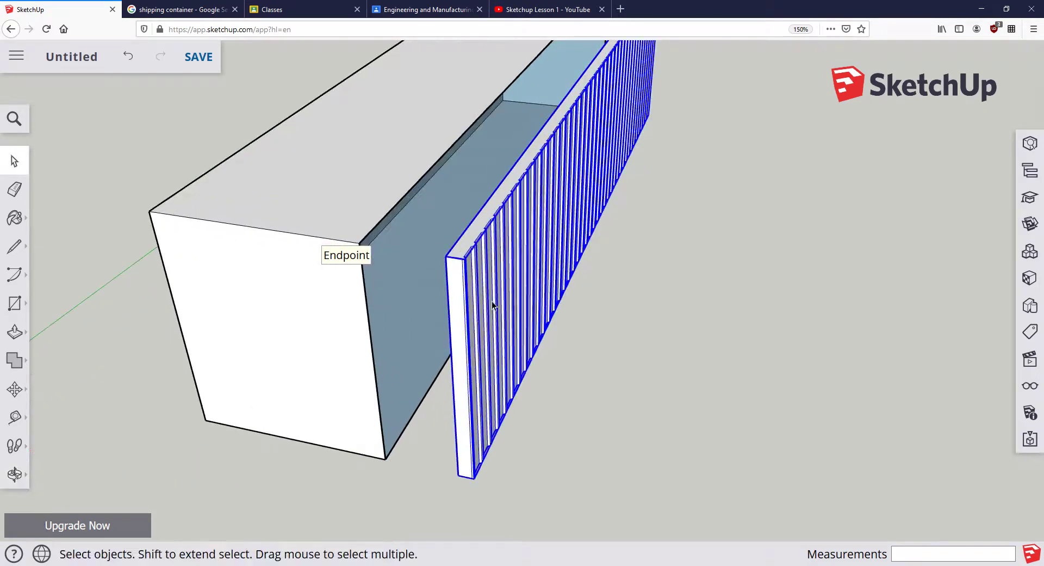
scroll(462, 326, up, 3)
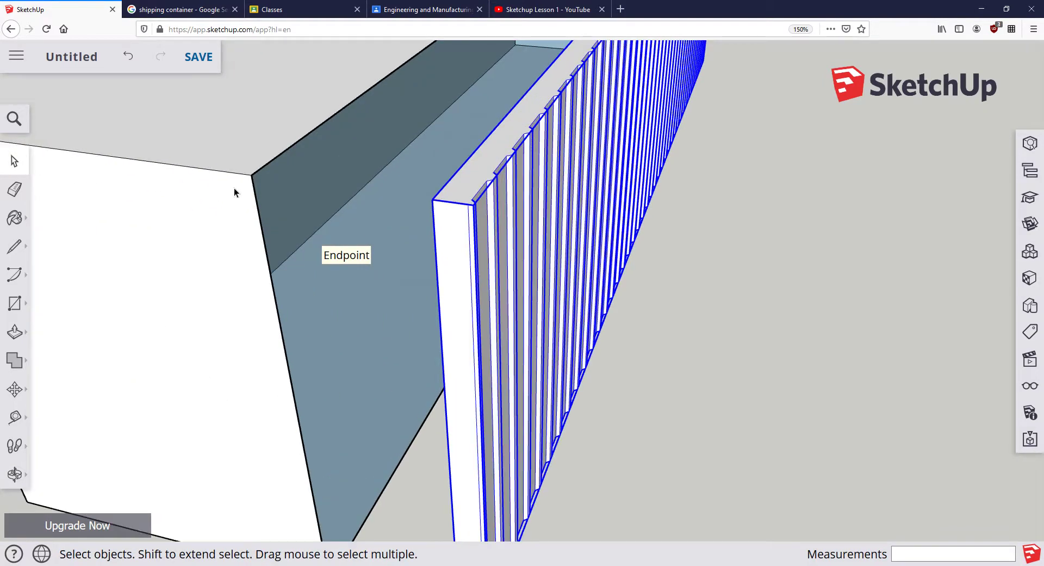
scroll(319, 286, down, 5)
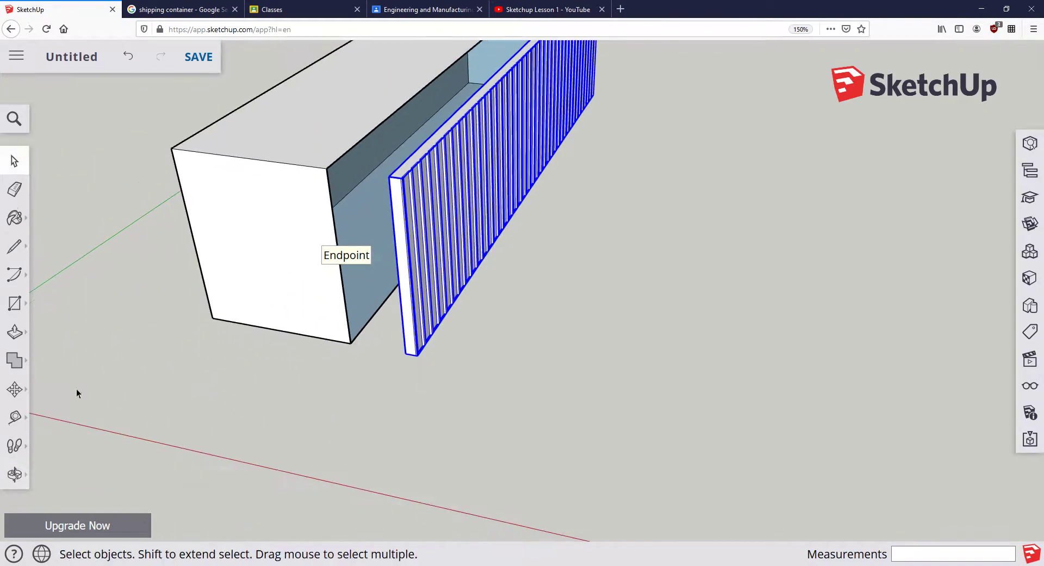
click(14, 389)
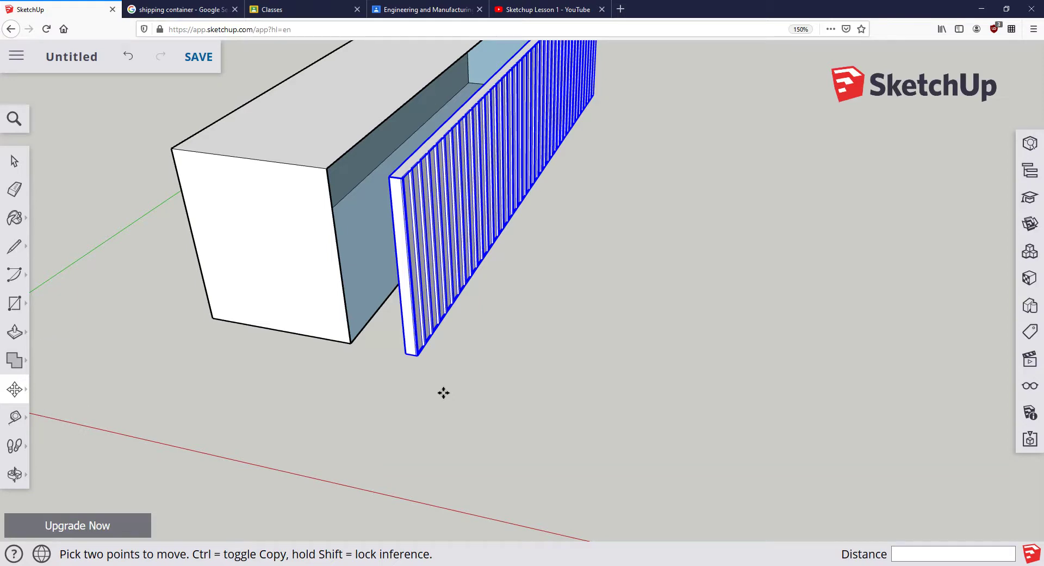
click(444, 393)
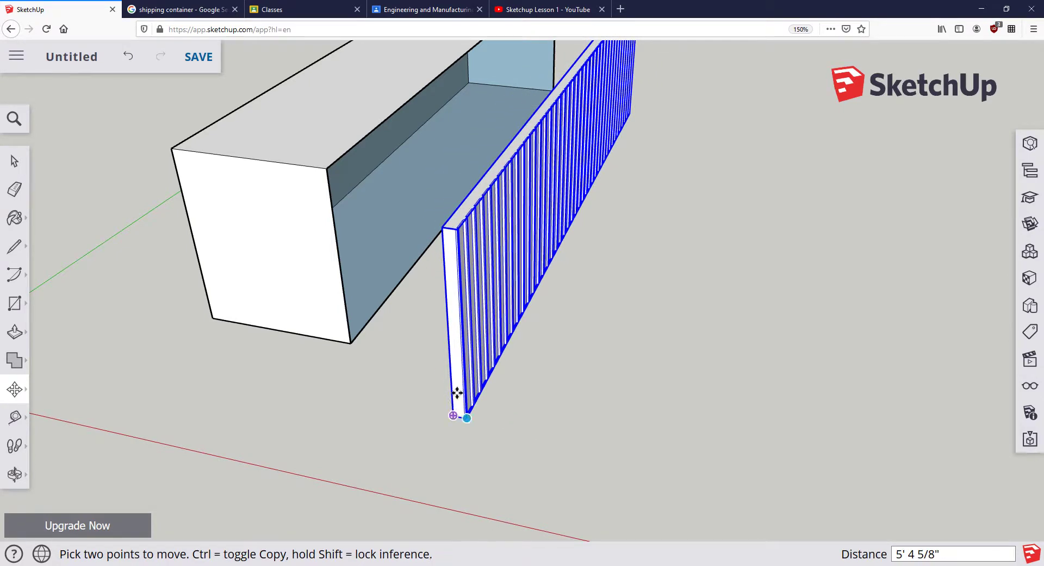
- Examine the container's open near corner and the shipping container reference photos in the Google Images tab
scroll(468, 405, up, 2)
scroll(487, 404, down, 2)
middle_drag(426, 361, 419, 308)
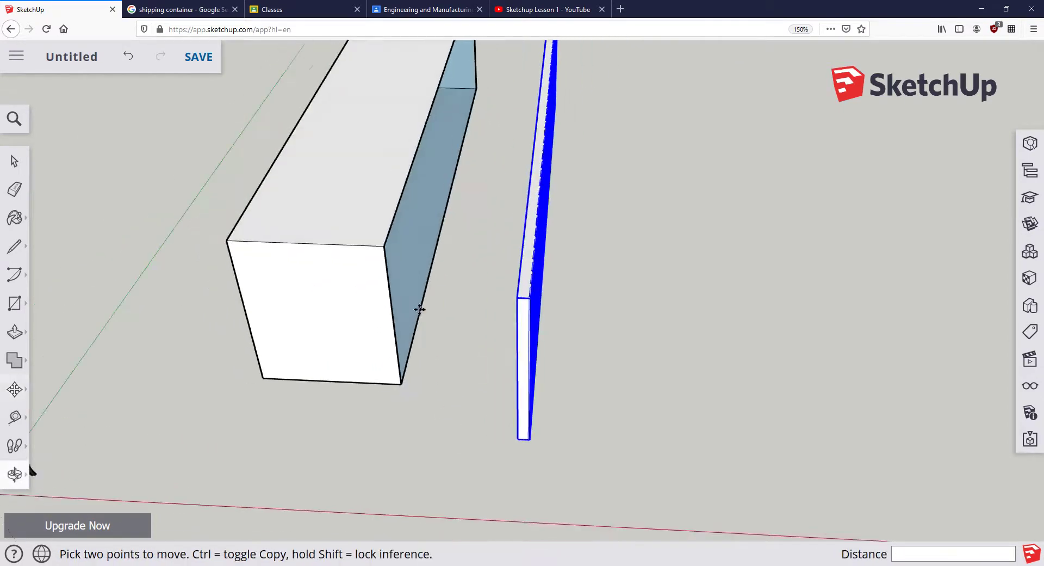
scroll(387, 257, up, 6)
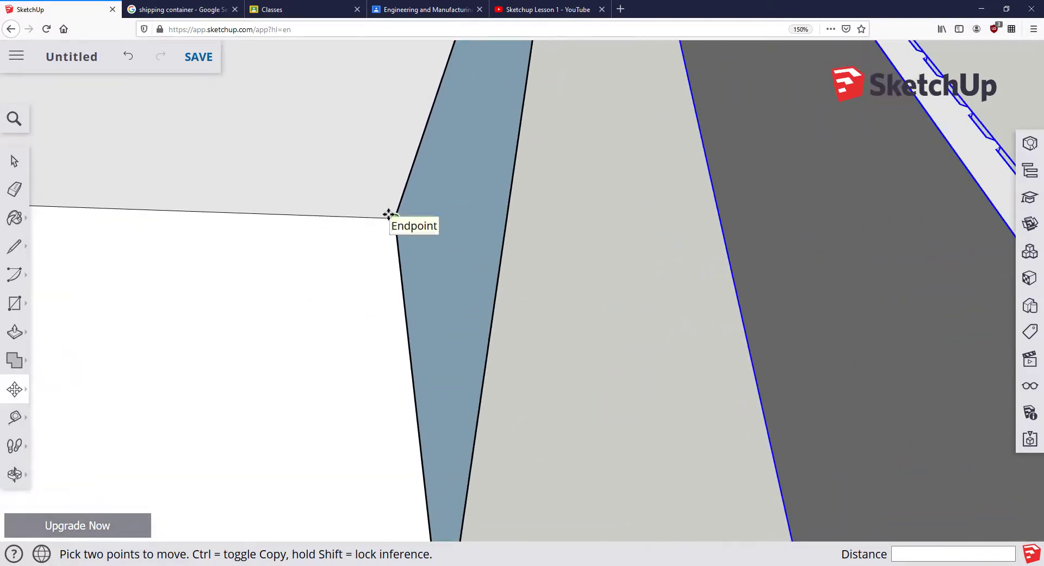
scroll(389, 213, down, 7)
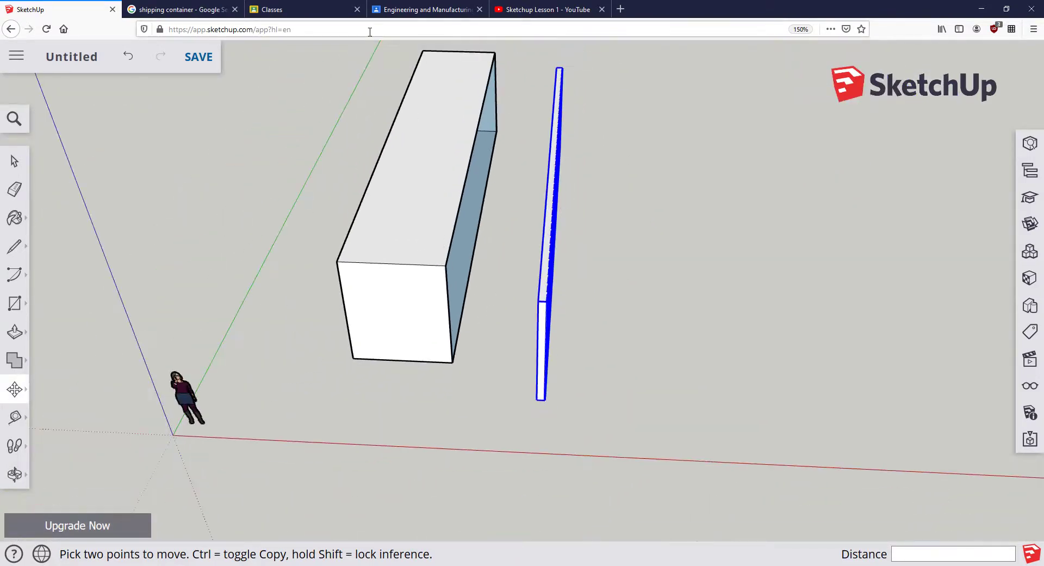
click(205, 10)
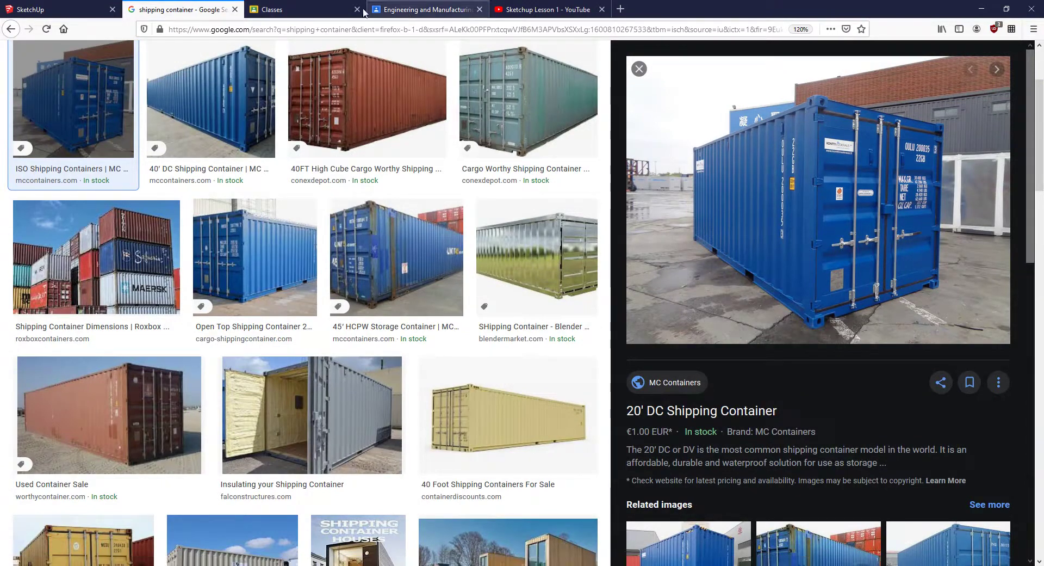
click(66, 9)
scroll(539, 270, up, 5)
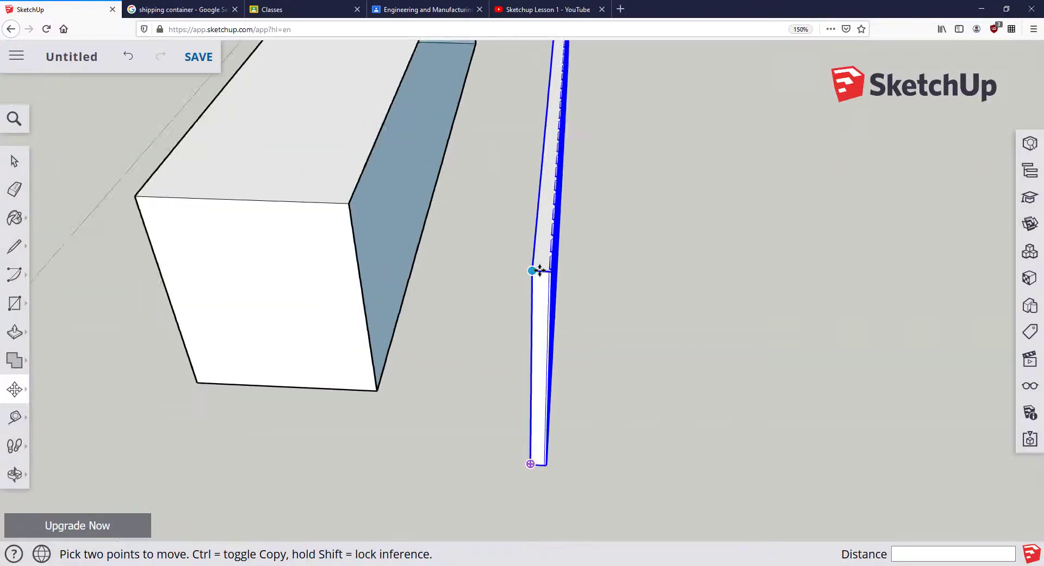
- Move the siding panel by its near upper corner onto the container's matching corner to close the open side, and clear the selection
middle_drag(601, 270, 298, 331)
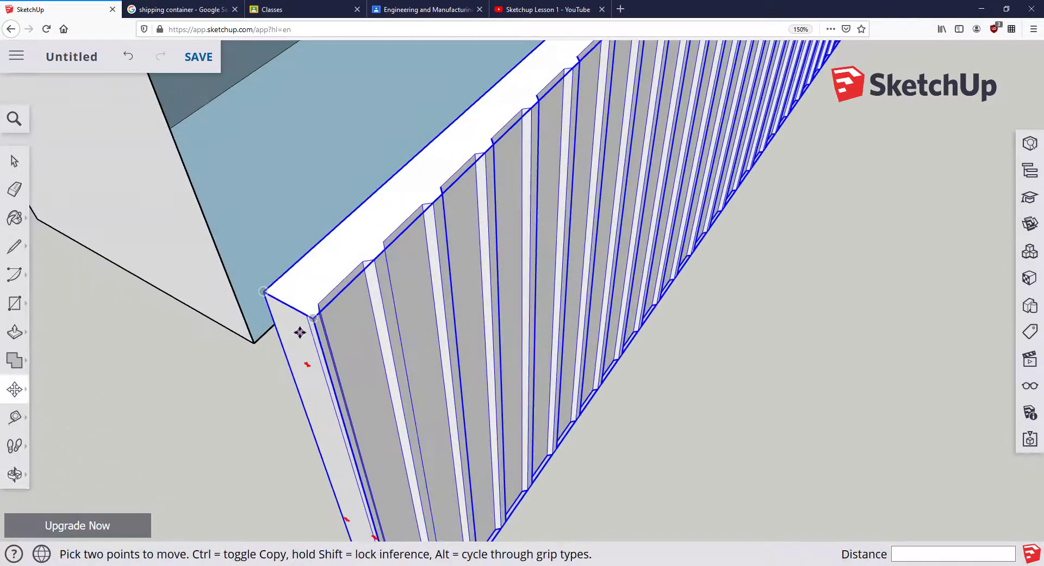
scroll(299, 326, up, 5)
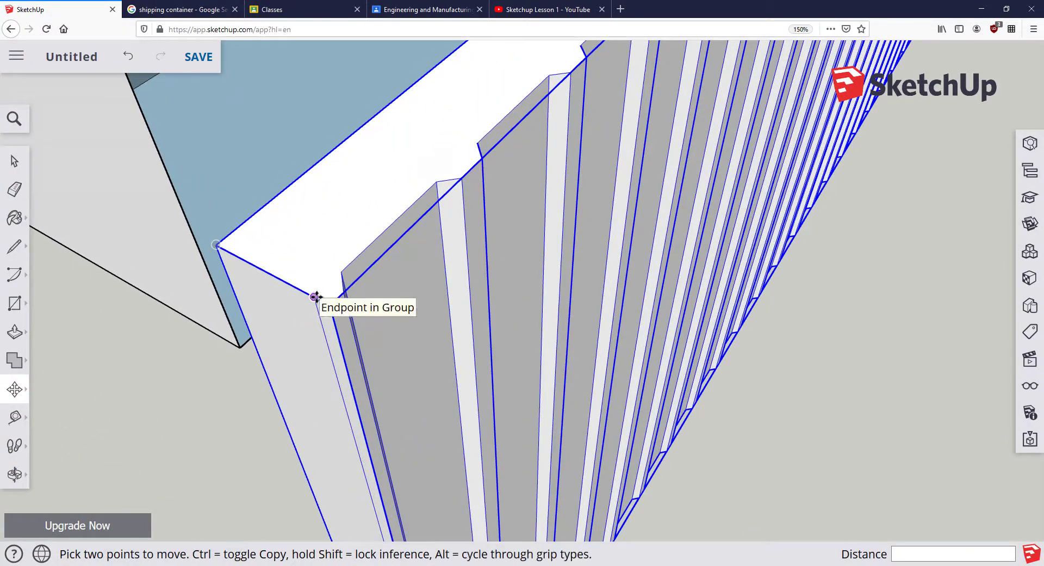
click(316, 285)
scroll(316, 285, down, 5)
middle_drag(316, 285, 615, 343)
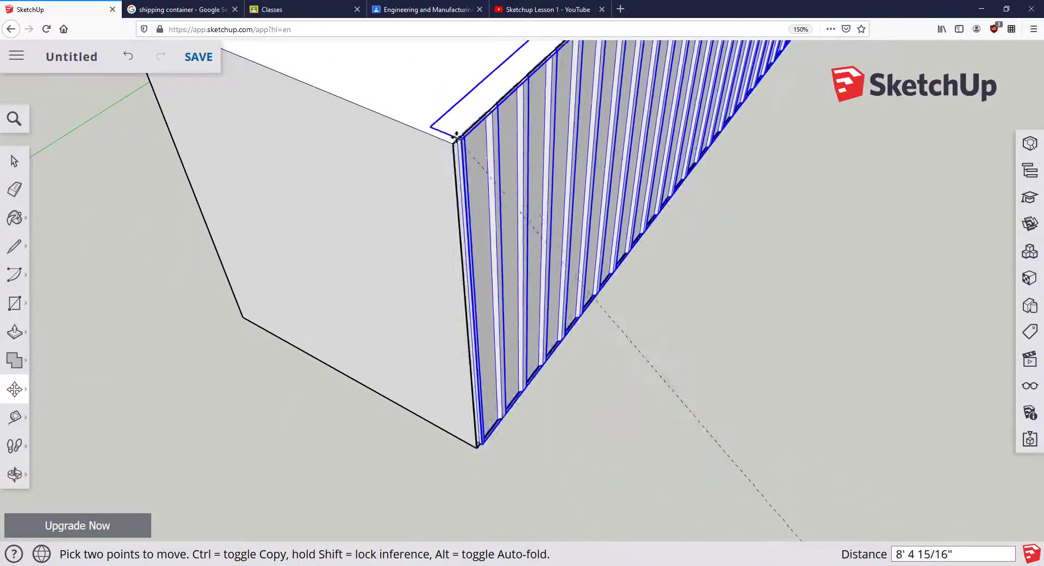
click(456, 137)
middle_drag(743, 427, 78, 223)
scroll(827, 244, down, 3)
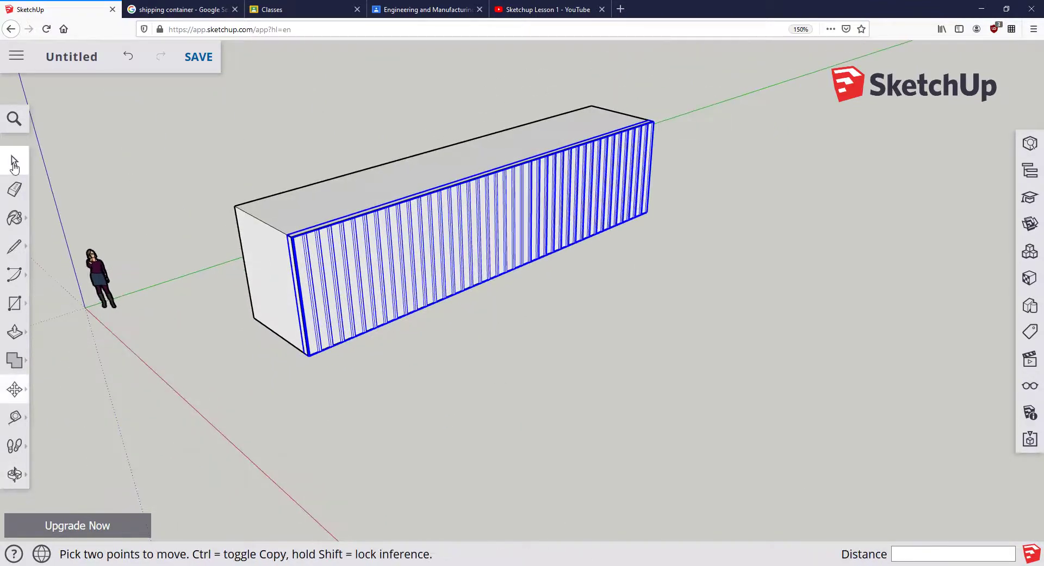
click(15, 166)
click(229, 294)
- Examine the seam where the siding panel's top and end meet the container
middle_drag(229, 294, 412, 311)
scroll(412, 311, up, 5)
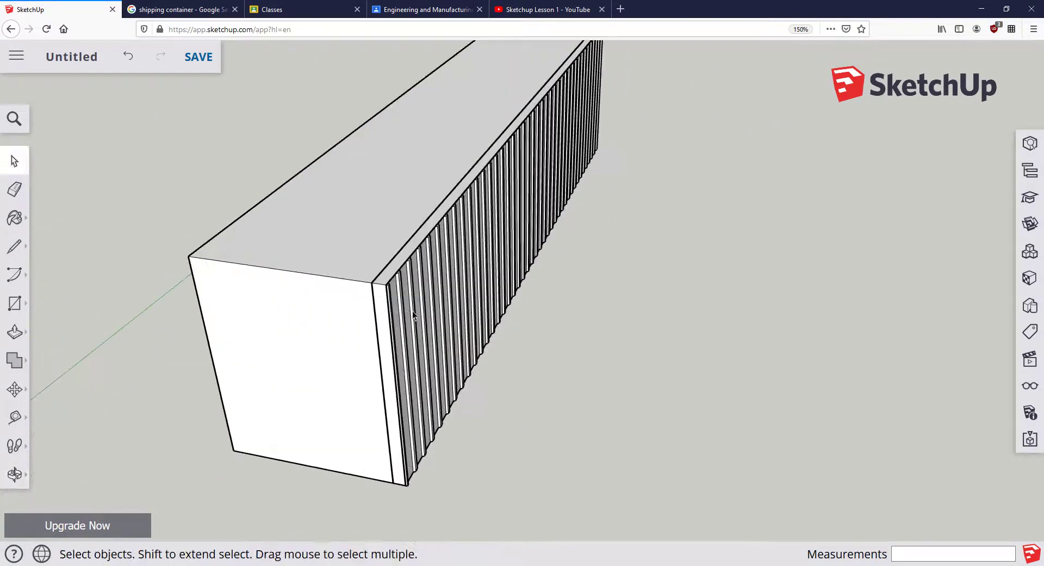
scroll(412, 311, up, 4)
middle_drag(632, 278, 612, 425)
scroll(610, 422, up, 4)
middle_drag(548, 425, 612, 384)
scroll(685, 382, up, 4)
scroll(719, 376, down, 4)
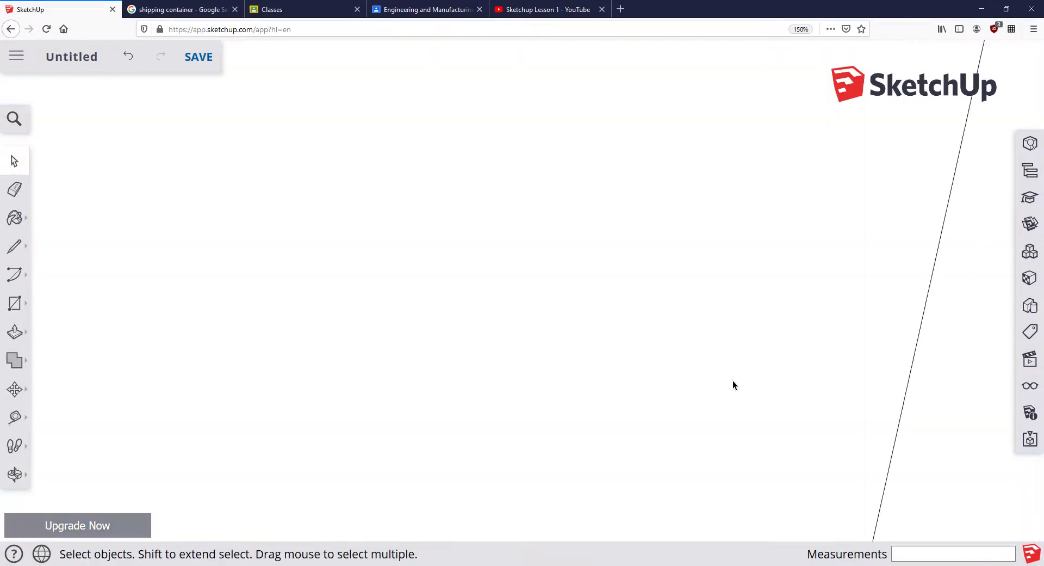
scroll(761, 385, down, 5)
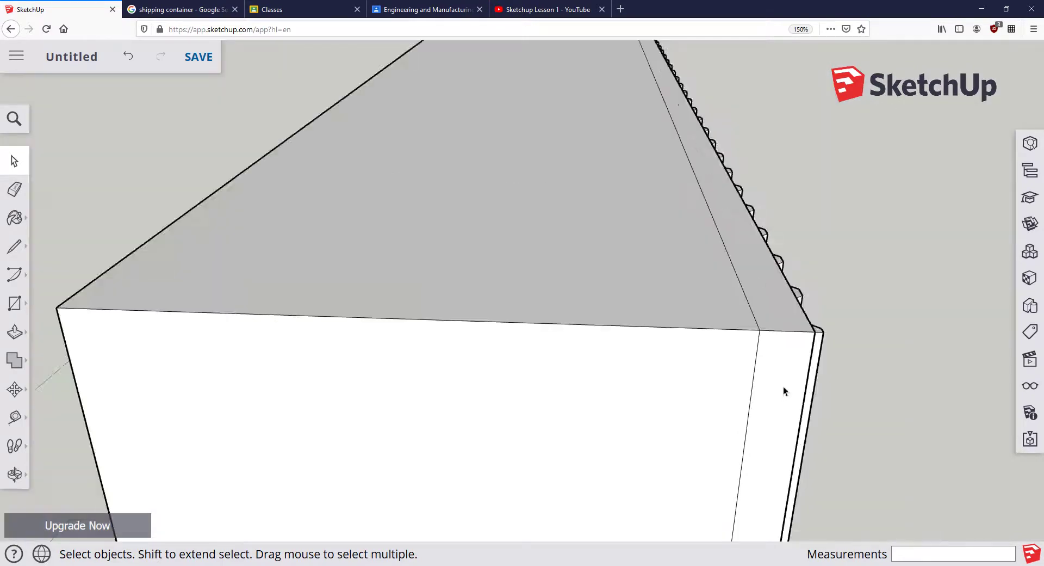
- Select the siding panel group attached to the container and explode it
middle_drag(832, 415, 617, 422)
scroll(632, 393, up, 1)
click(631, 392)
right_click(631, 393)
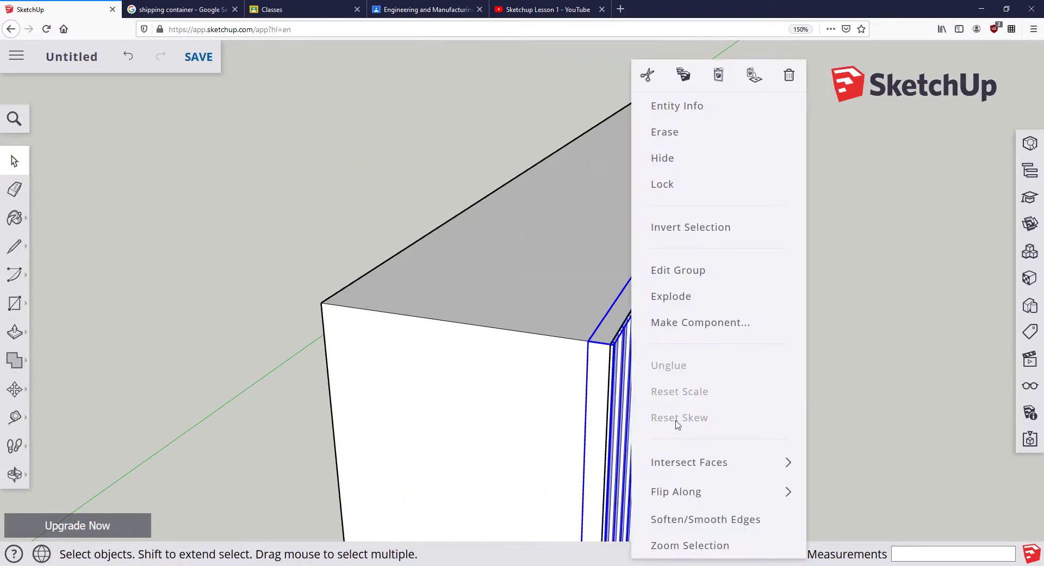
click(675, 297)
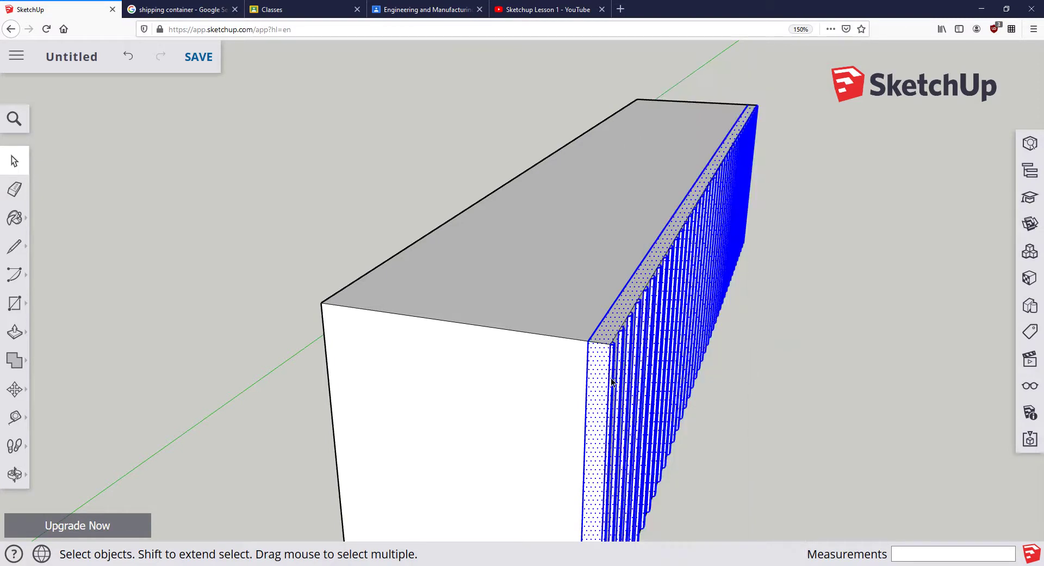
- Delete the seam edges between siding and container on the near end face and the roof
click(587, 402)
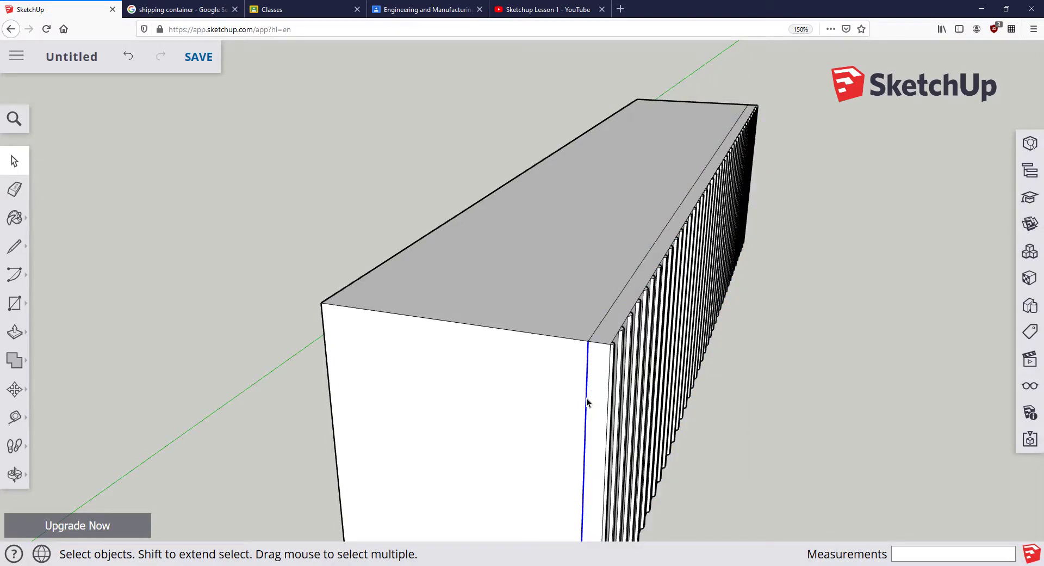
click(597, 331)
click(598, 328)
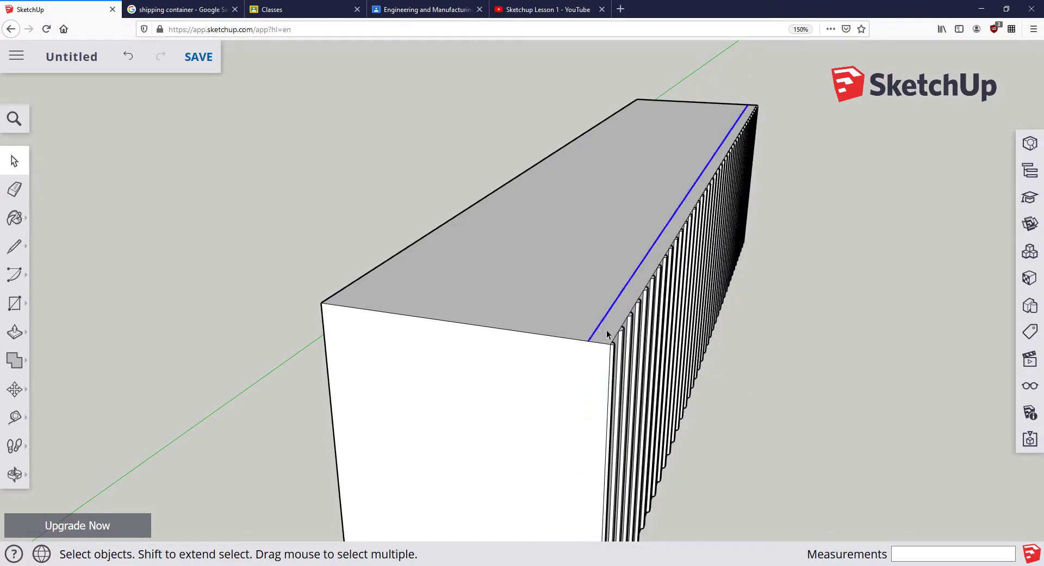
- Examine the container's far end and interior for remaining seam edges along the siding
middle_drag(730, 361, 566, 412)
middle_drag(405, 299, 571, 426)
scroll(375, 340, up, 5)
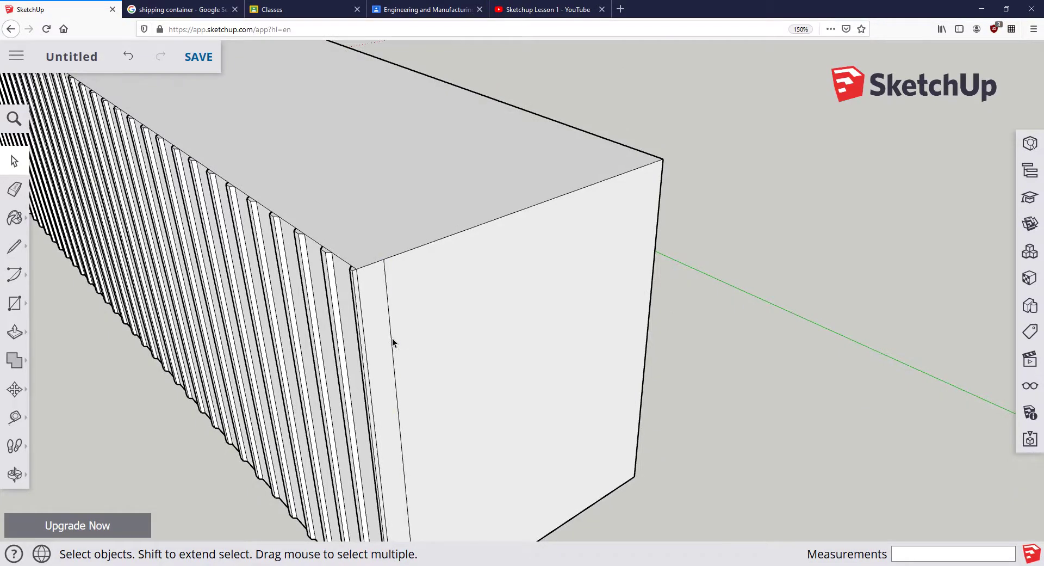
middle_drag(424, 315, 354, 261)
scroll(459, 322, up, 5)
scroll(453, 370, up, 3)
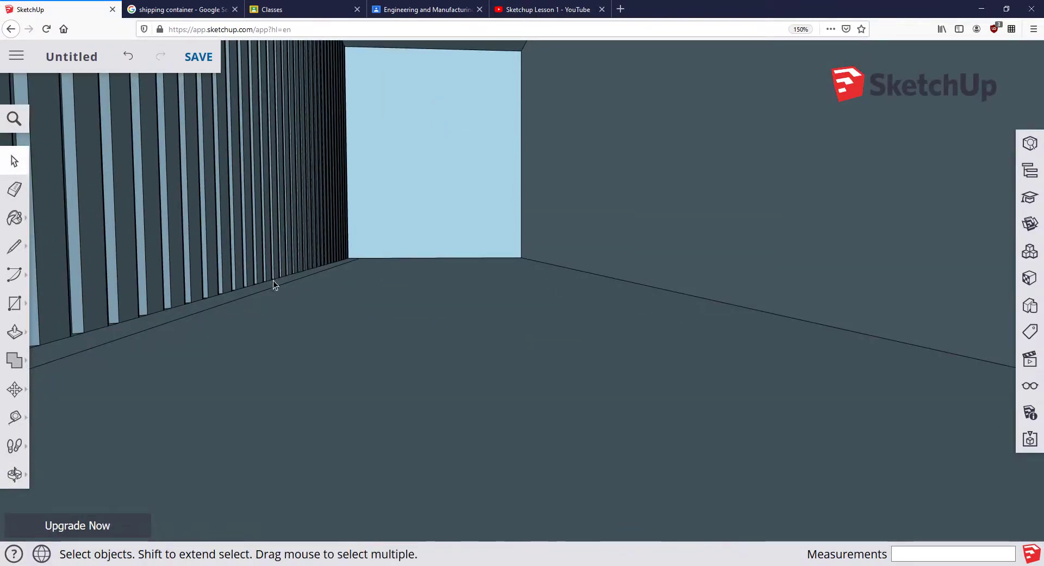
middle_drag(275, 288, 375, 98)
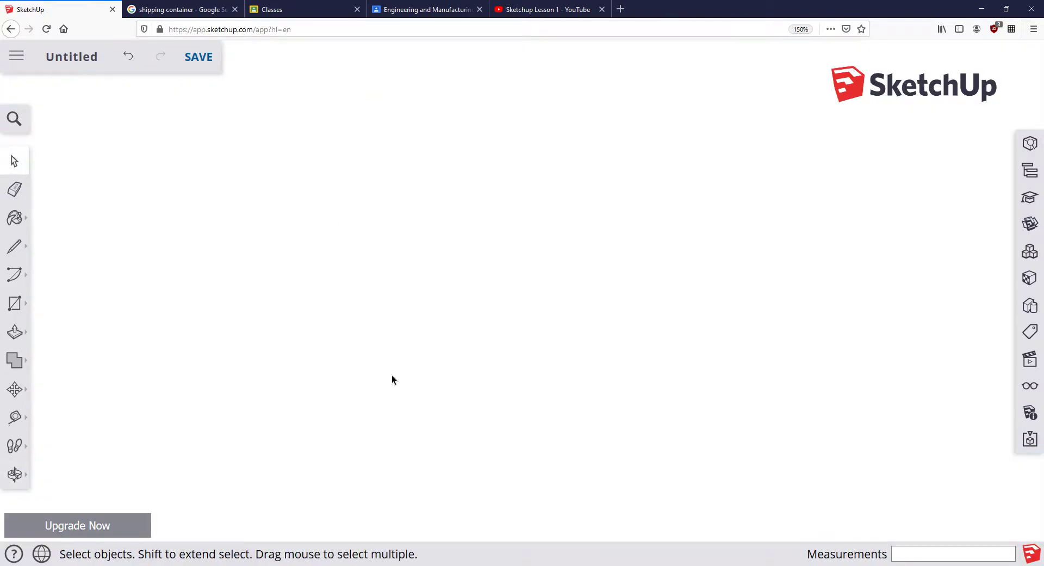
scroll(393, 375, down, 3)
middle_drag(392, 375, 514, 380)
scroll(362, 288, down, 3)
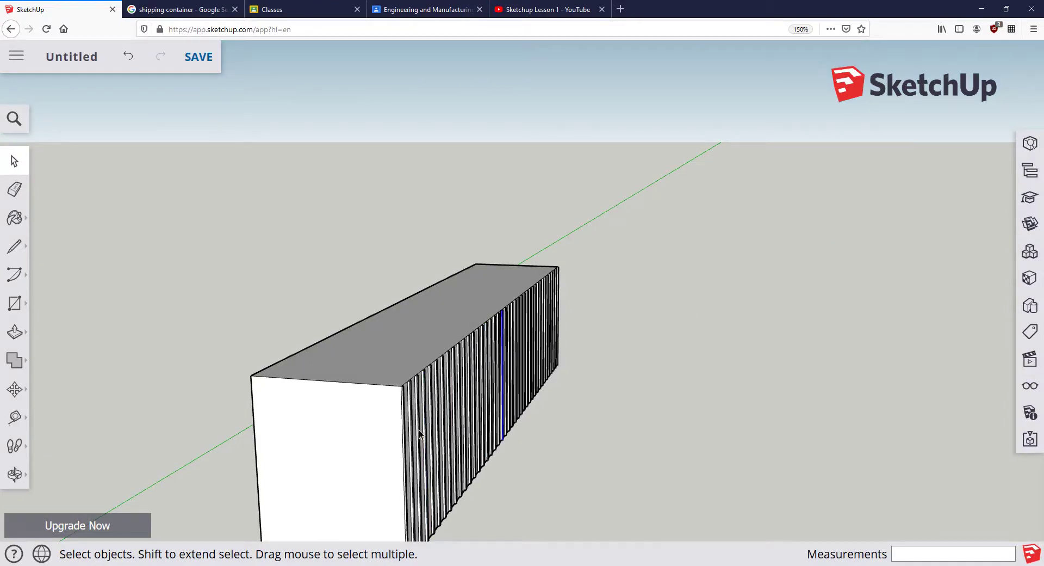
- Try a crossing selection over the container's corrugated side, and select only the siding with an enclosing selection
middle_drag(550, 455, 592, 468)
middle_drag(616, 405, 623, 359)
key(space)
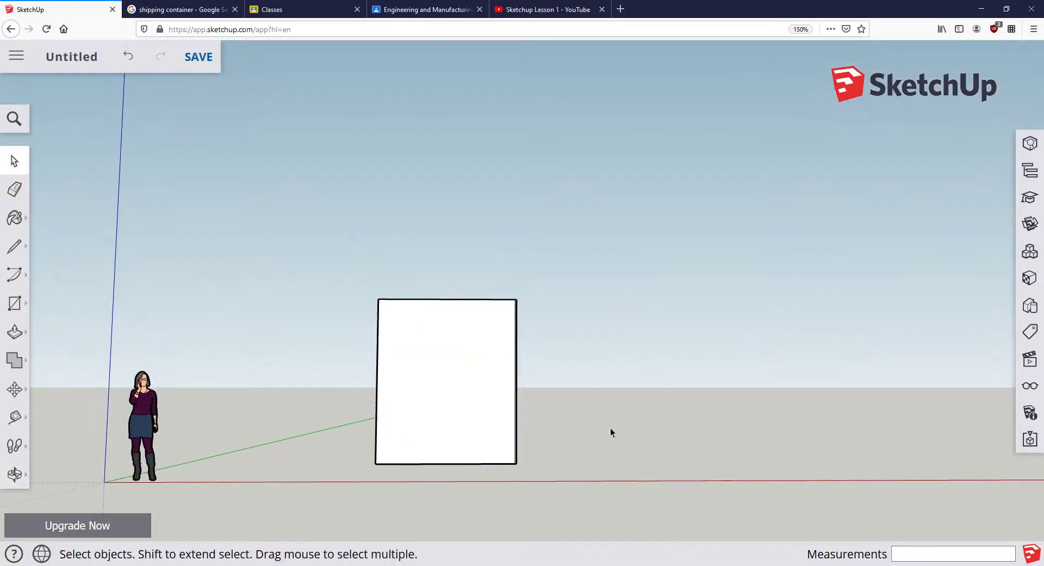
drag(589, 506, 508, 350)
drag(488, 277, 473, 261)
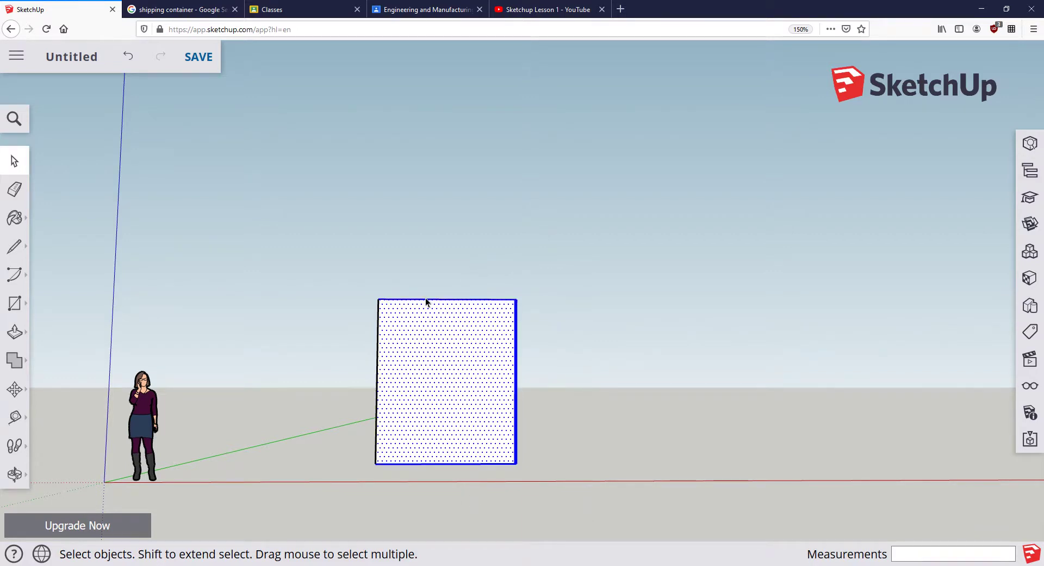
drag(495, 263, 582, 523)
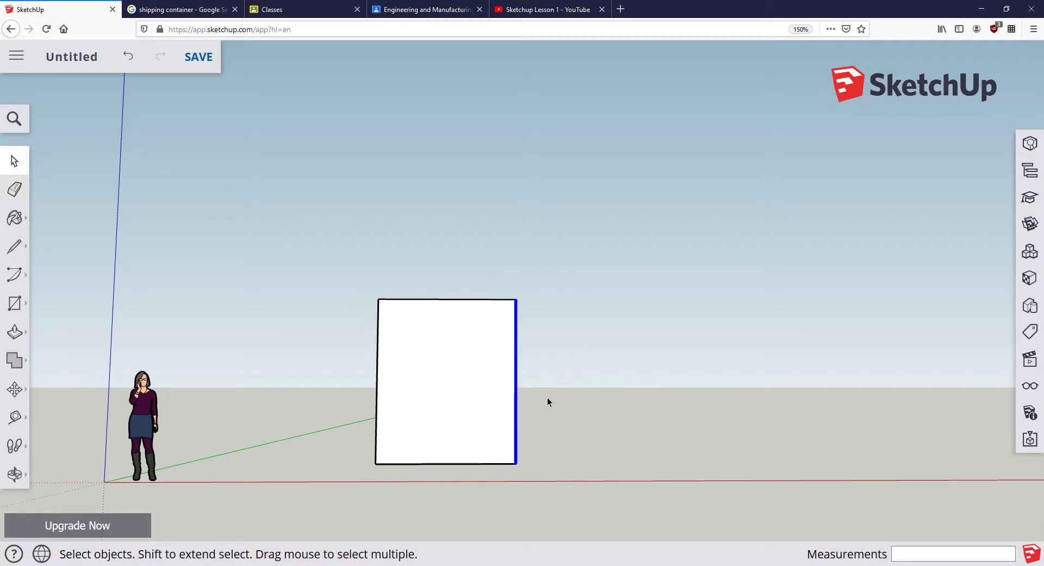
middle_drag(653, 349, 540, 421)
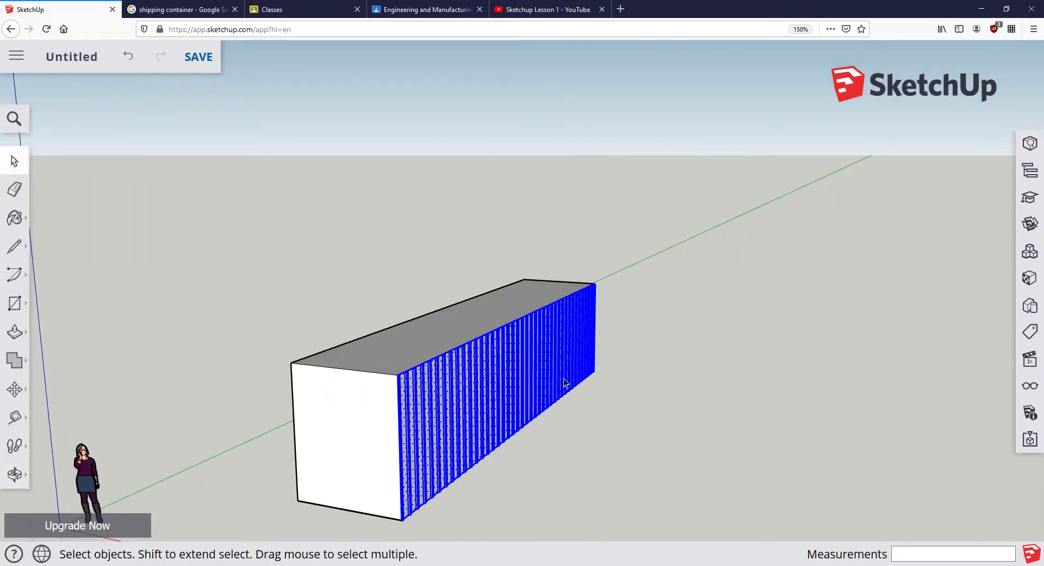
- Make the selected corrugated siding a group and check that it selects and deselects as one object
right_click(511, 373)
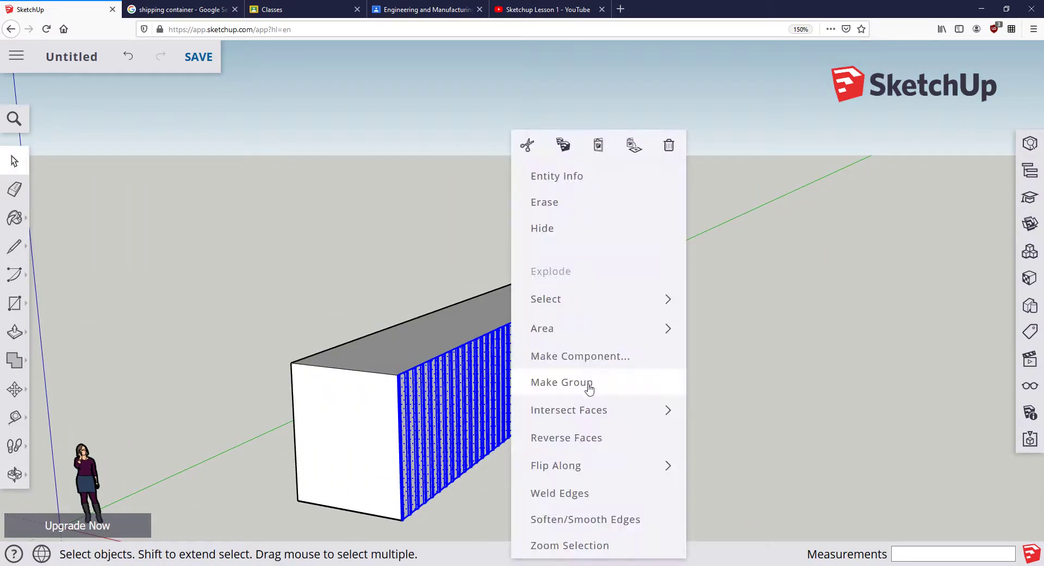
click(589, 384)
scroll(554, 392, down, 4)
click(540, 415)
click(521, 395)
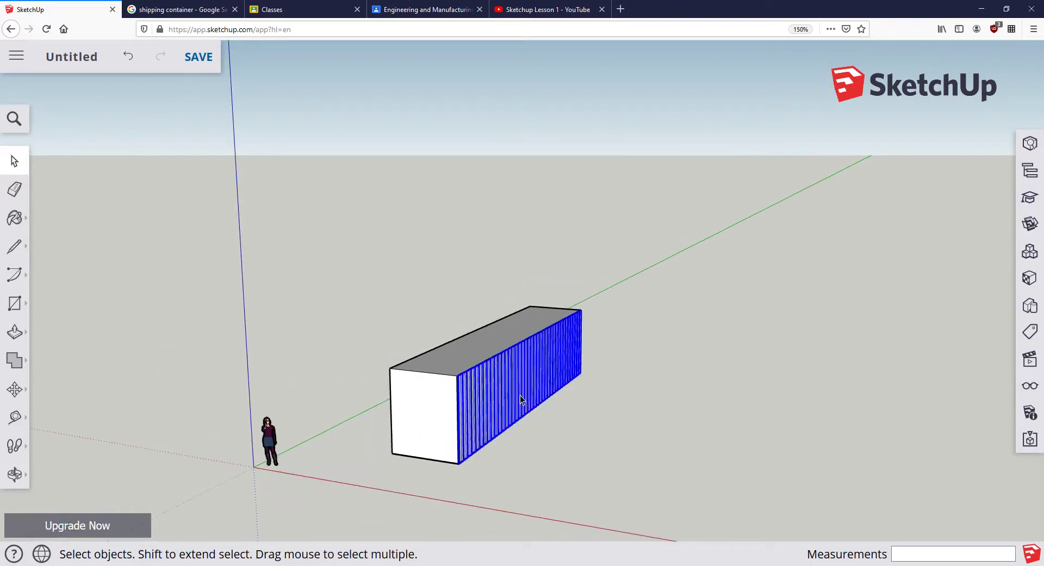
click(543, 442)
click(493, 400)
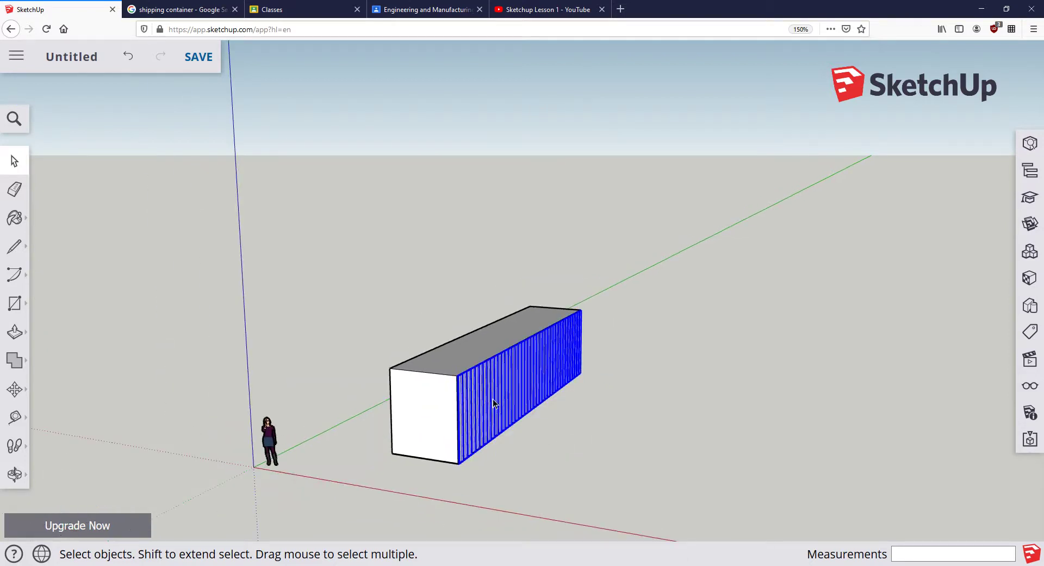
click(580, 432)
click(570, 371)
click(582, 409)
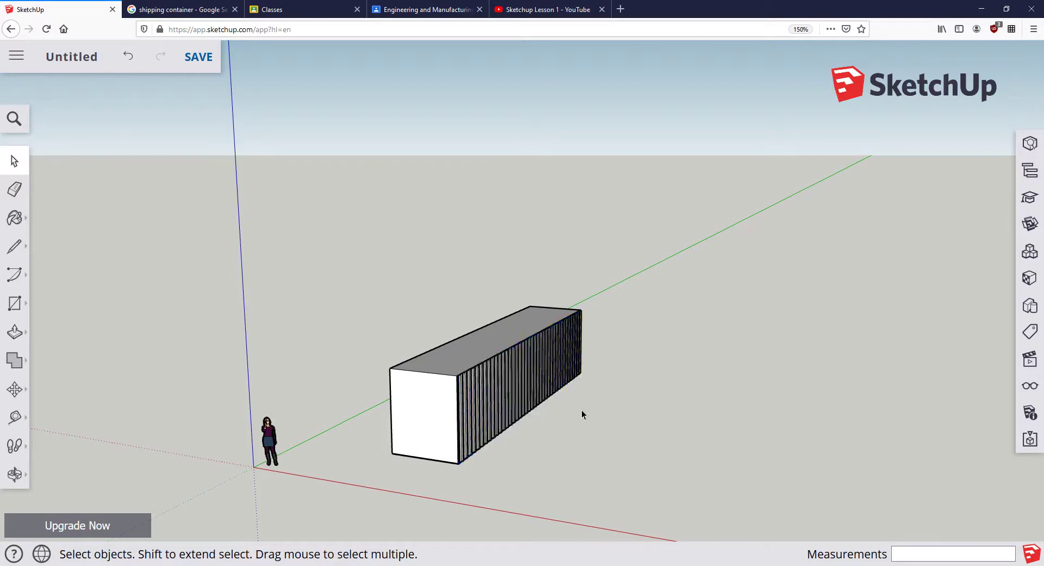
- Copy the siding group and paste the copy on the open ground beside the container's corrugated side
click(549, 390)
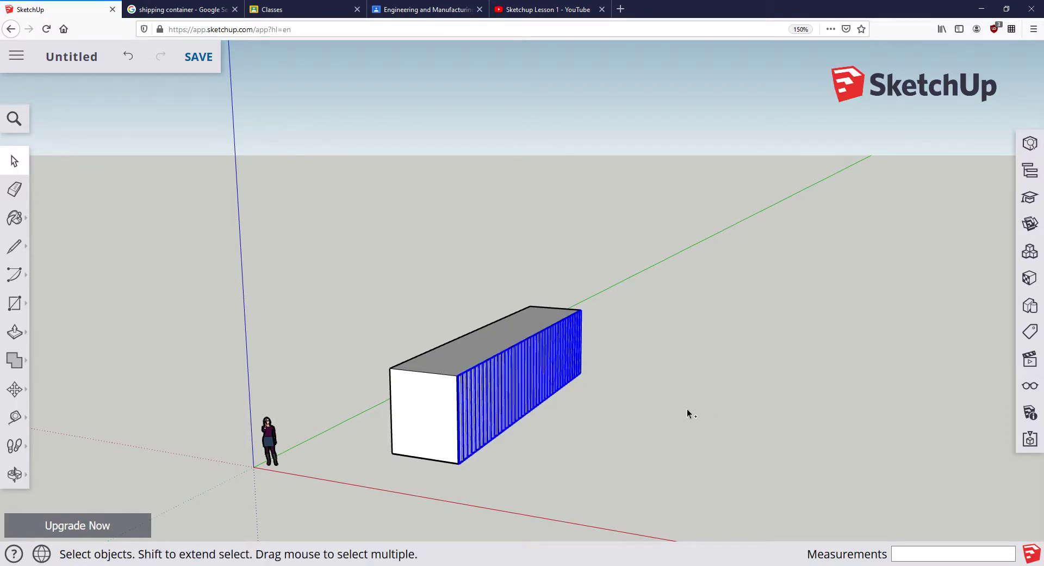
key(ctrl+c)
key(ctrl+v)
click(858, 483)
key(m)
scroll(834, 471, down, 1)
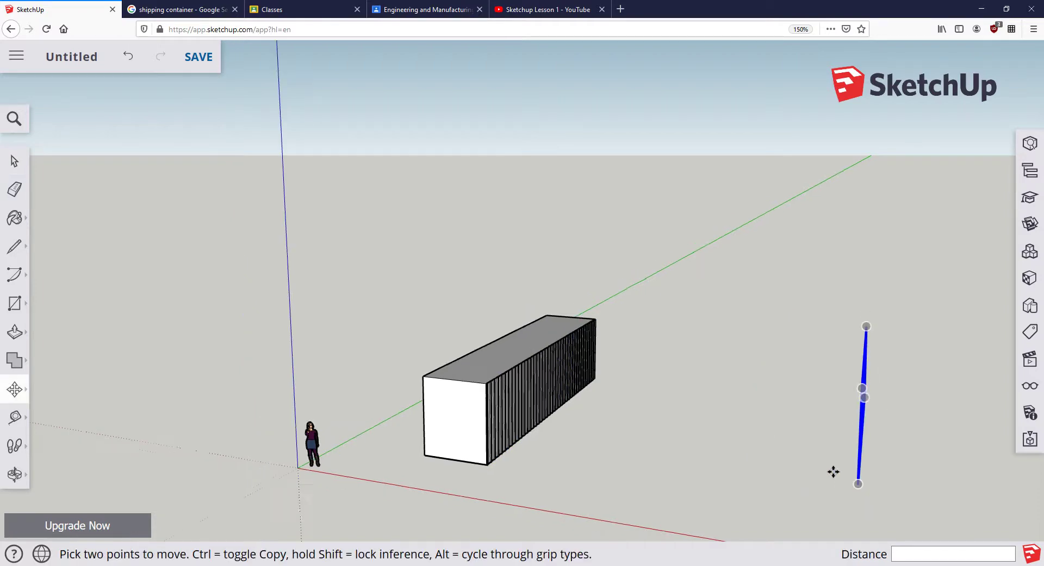
- Rotate the siding copy 180 degrees in the ground plane about its near lower corner, ending along the green axis
scroll(576, 419, up, 6)
middle_drag(573, 417, 478, 357)
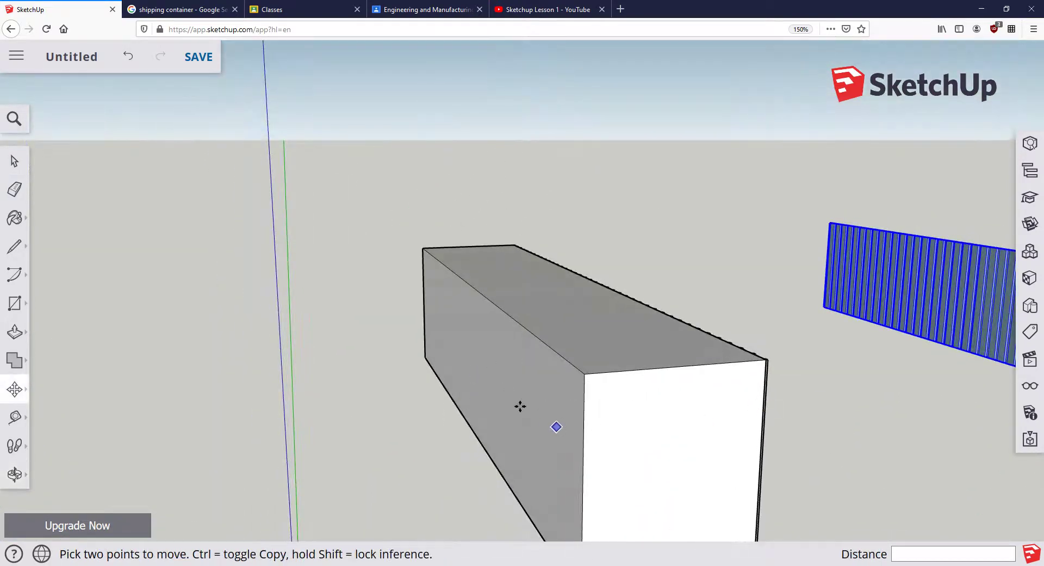
scroll(564, 413, down, 5)
middle_drag(707, 425, 713, 384)
scroll(583, 391, up, 2)
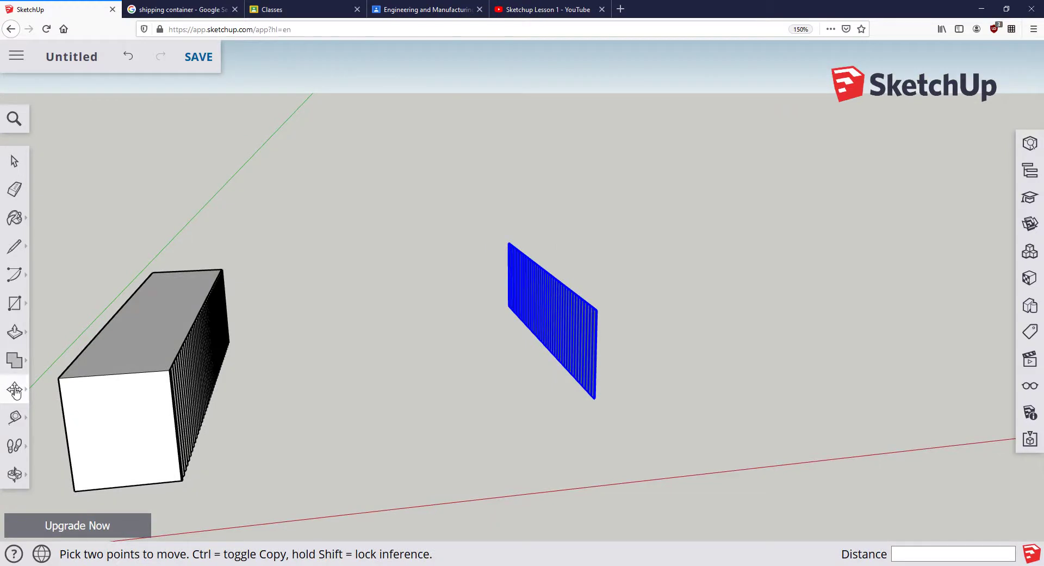
mouse_move(15, 391)
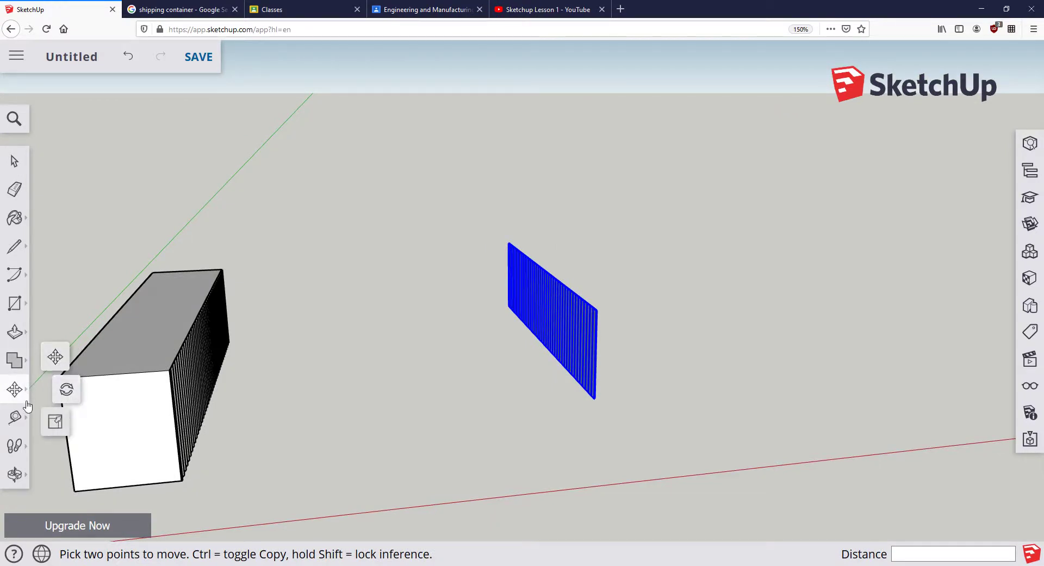
click(65, 391)
middle_drag(513, 310, 217, 415)
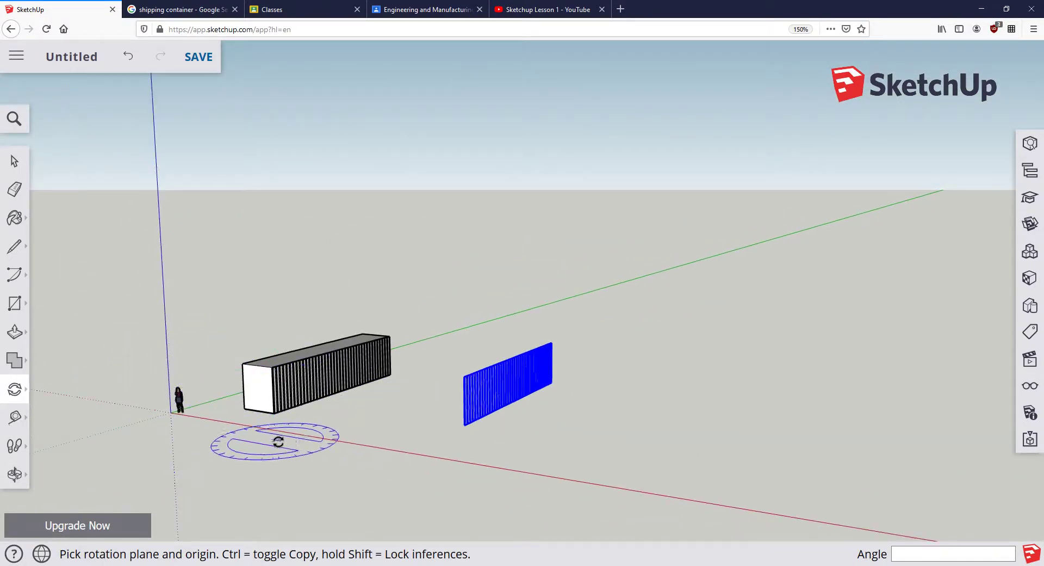
scroll(465, 424, up, 5)
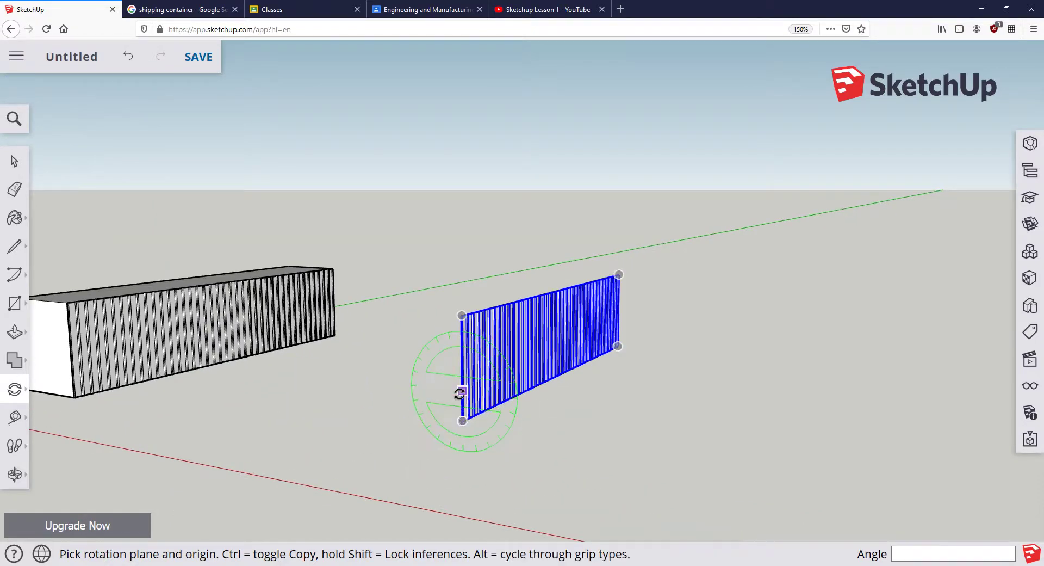
click(462, 421)
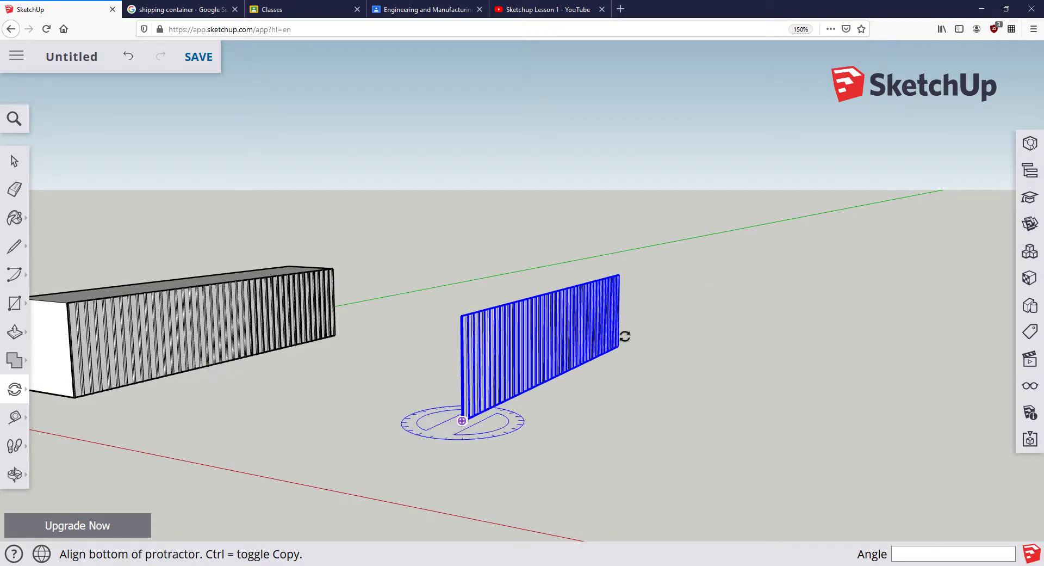
click(683, 309)
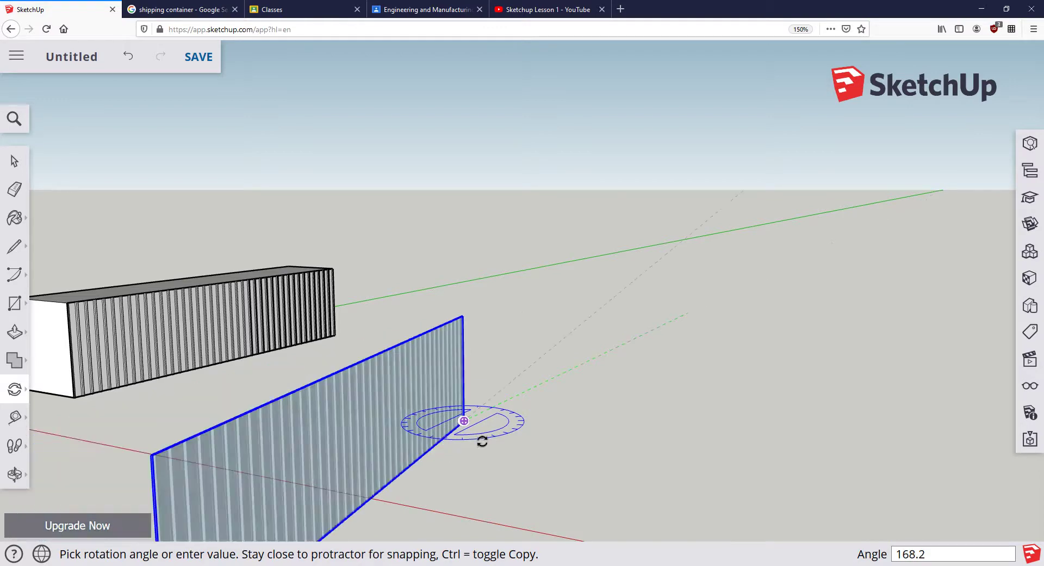
scroll(381, 454, down, 3)
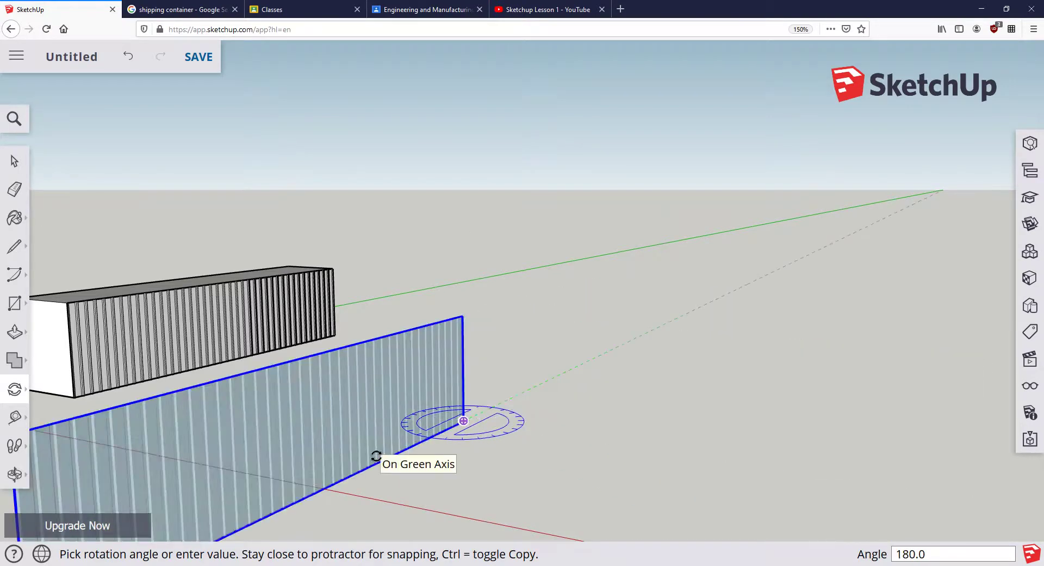
click(375, 457)
- Delete the container's plain long side face opposite the corrugated siding
scroll(439, 423, down, 3)
scroll(440, 423, down, 2)
middle_drag(460, 427, 665, 320)
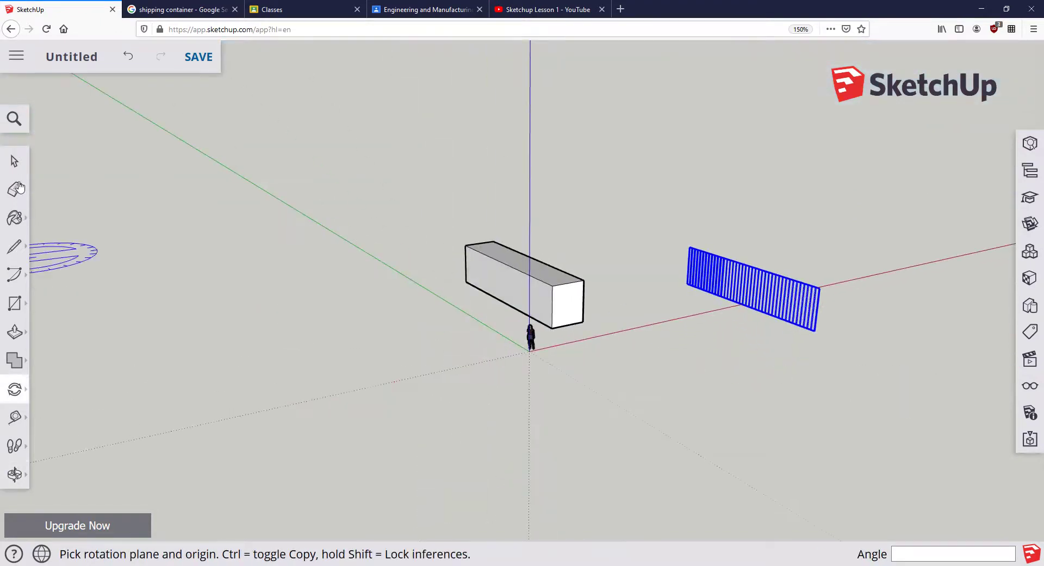
click(14, 161)
scroll(505, 288, up, 3)
click(539, 286)
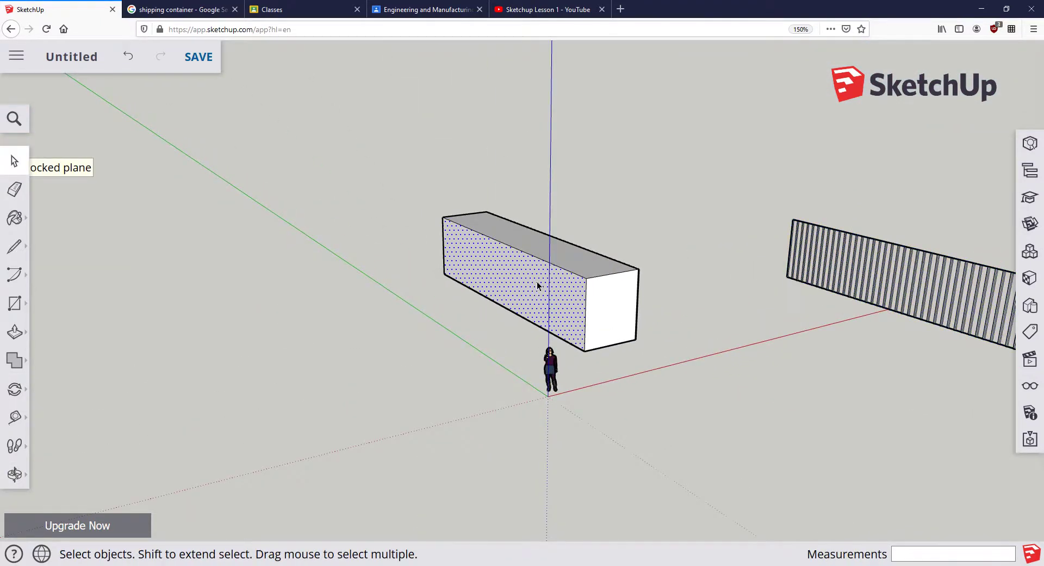
key(Delete)
- Move the rotated siding copy by its lower outer end corner onto the matching lower corner of the container's open side
middle_drag(715, 355, 542, 384)
scroll(774, 350, up, 3)
click(768, 347)
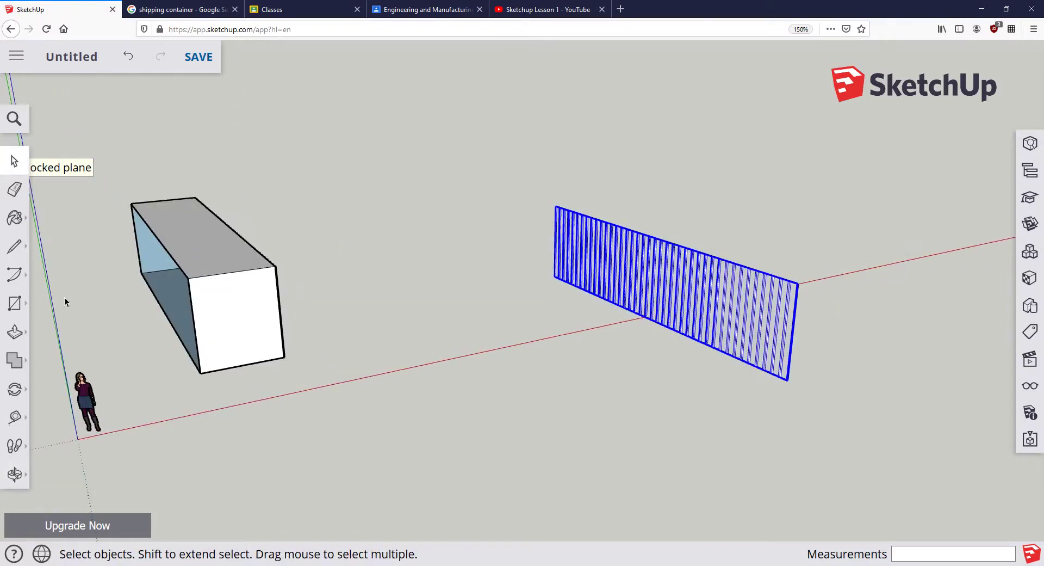
click(14, 388)
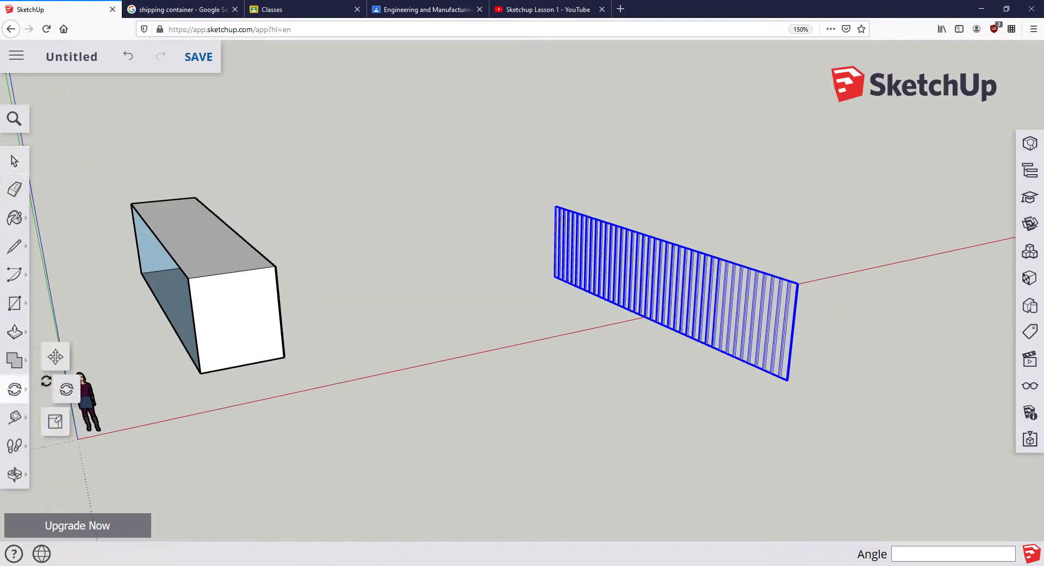
click(56, 358)
scroll(842, 378, up, 10)
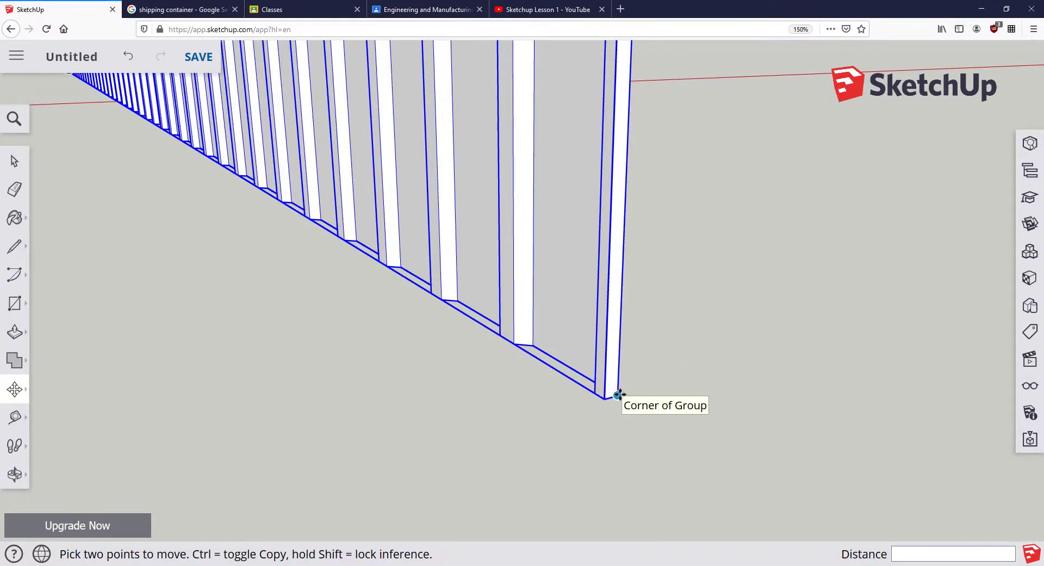
click(619, 393)
scroll(613, 359, down, 10)
middle_drag(273, 345, 897, 482)
scroll(441, 341, up, 5)
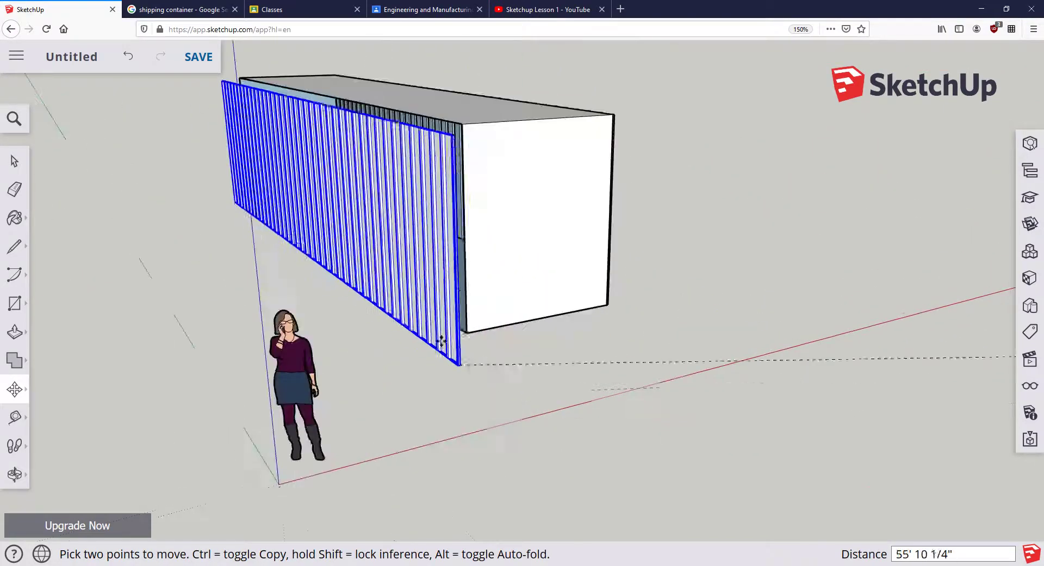
scroll(441, 342, up, 5)
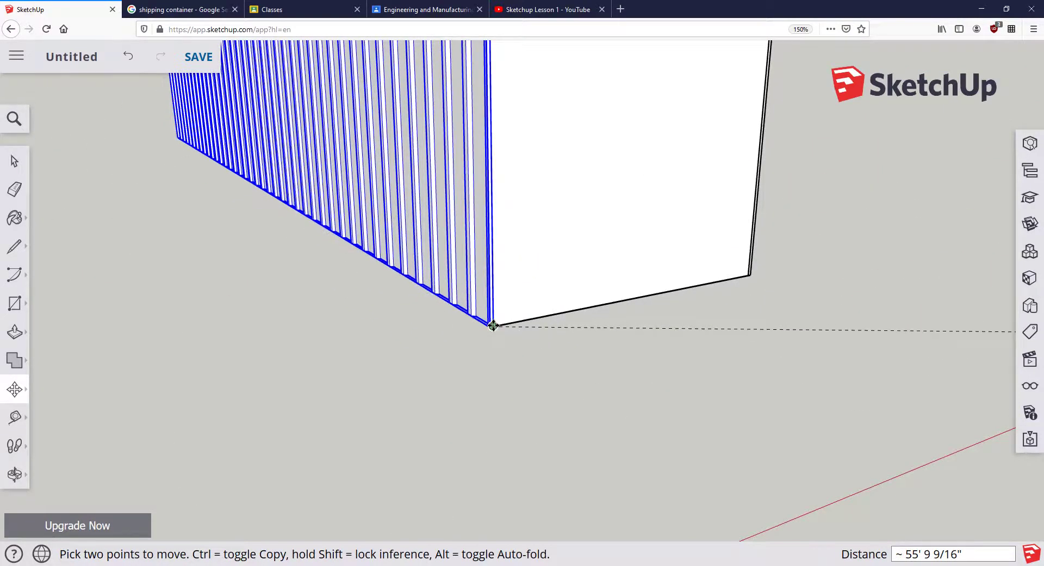
click(494, 326)
- Examine the fit of the second siding panel and compare the container with the shipping container reference photos in the browser
scroll(522, 320, up, 5)
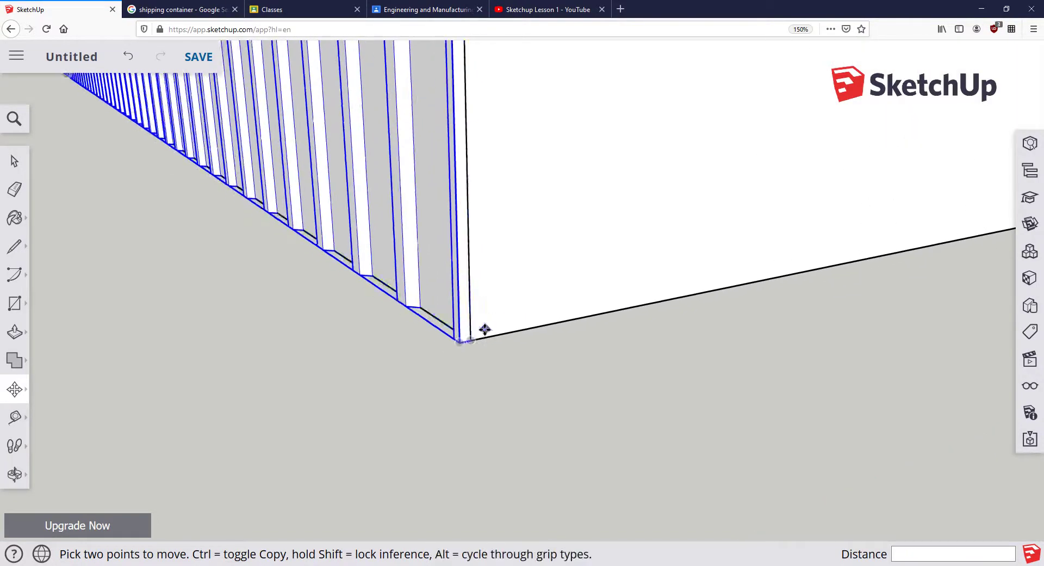
scroll(479, 328, down, 5)
scroll(628, 322, down, 5)
middle_drag(751, 295, 420, 389)
middle_drag(455, 325, 415, 65)
click(421, 11)
click(308, 10)
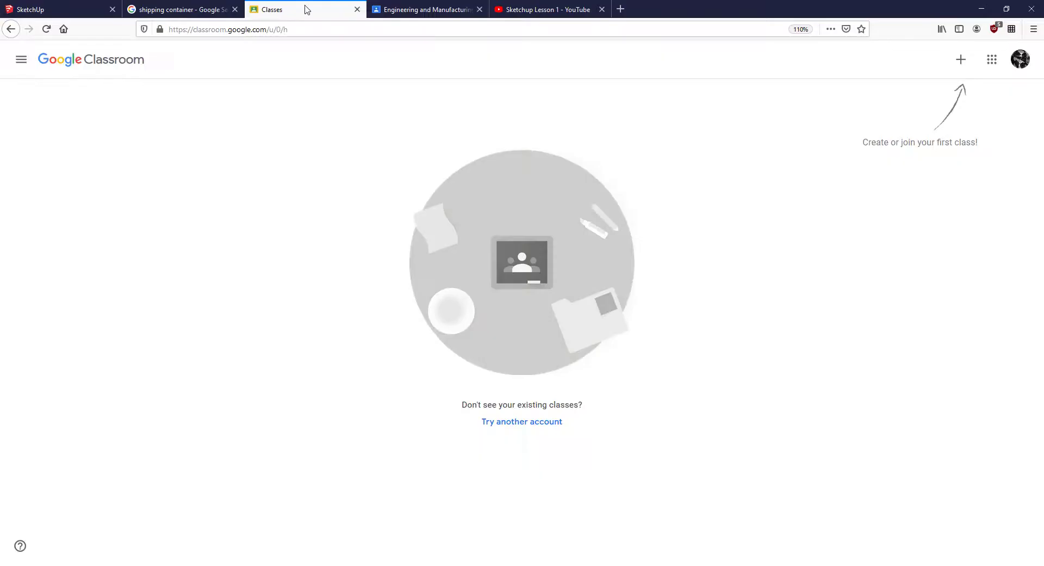
click(215, 11)
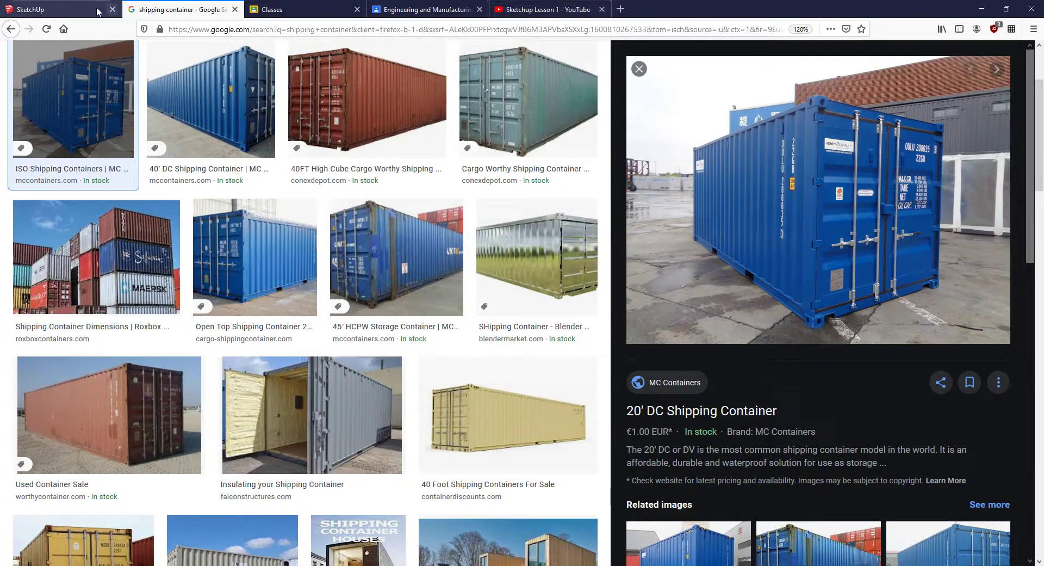
click(49, 17)
mouse_move(571, 186)
middle_down()
mouse_move(702, 214)
mouse_move(722, 251)
mouse_move(618, 256)
mouse_move(620, 177)
mouse_move(742, 216)
mouse_move(745, 204)
mouse_move(694, 253)
middle_up()
scroll(707, 218, down, 2)
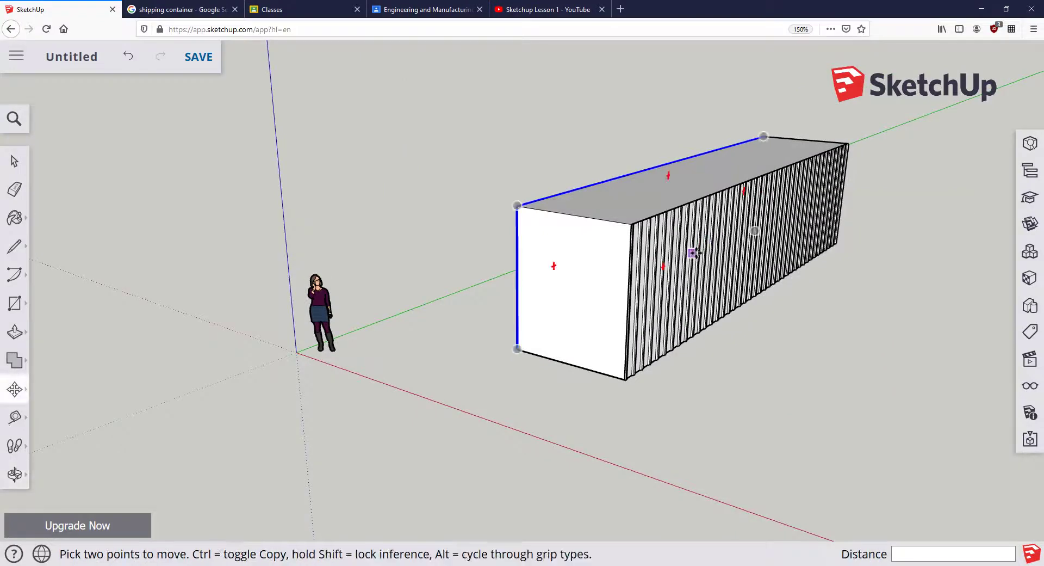